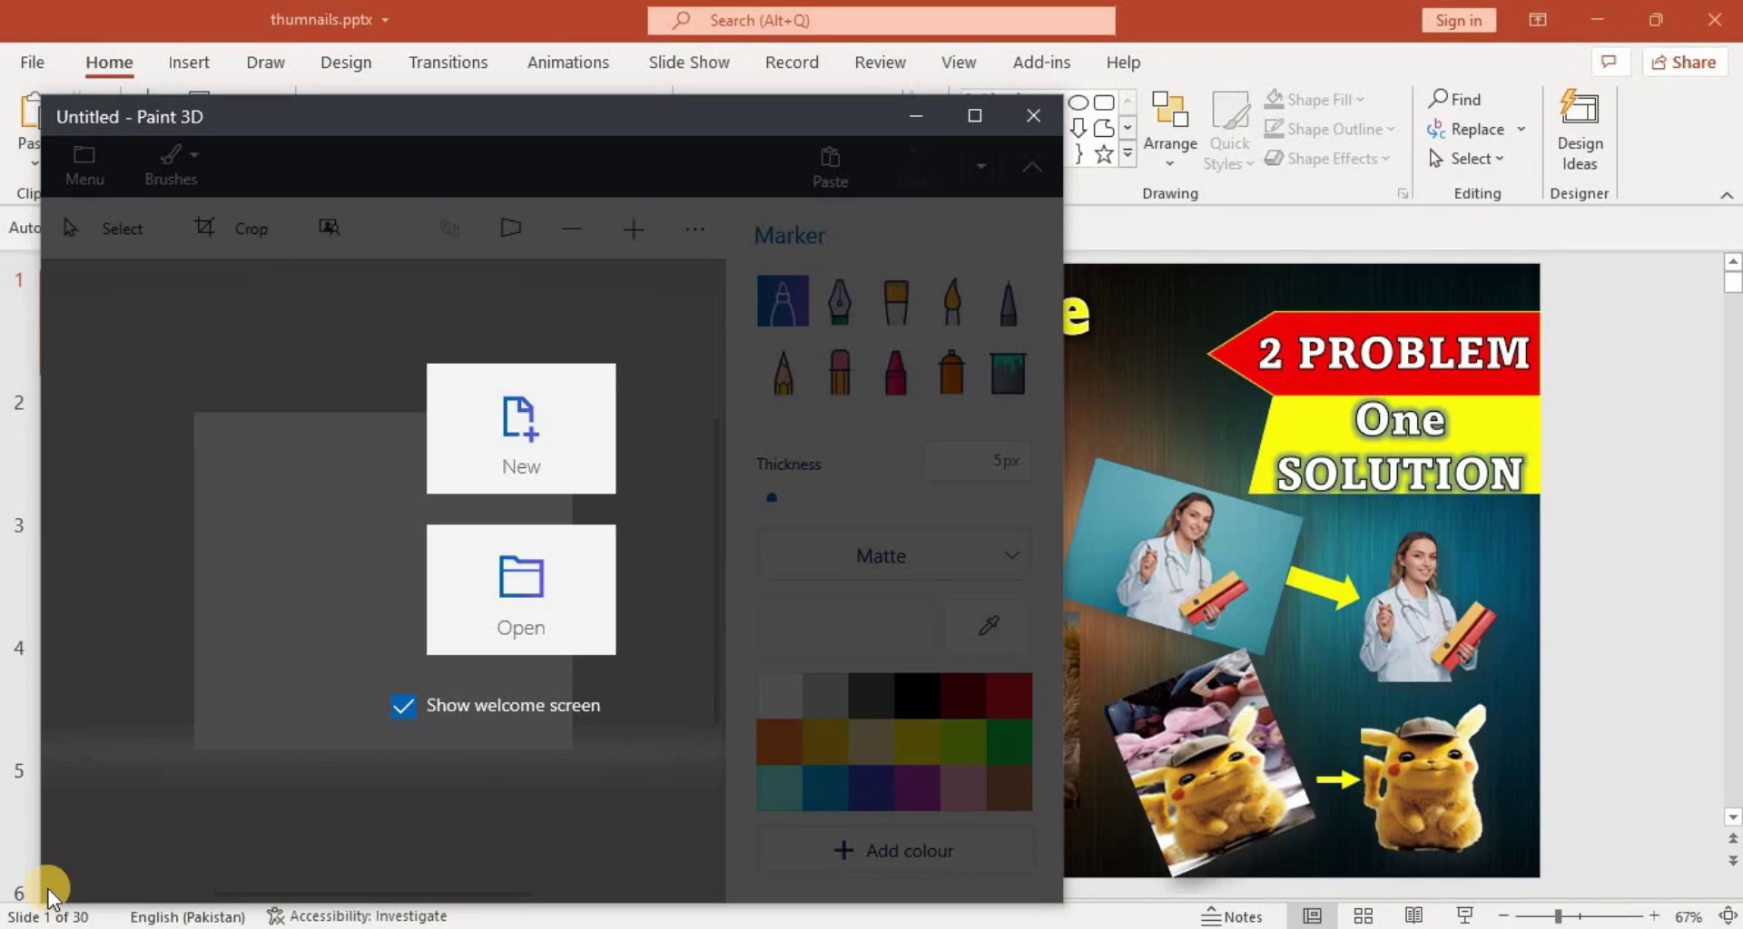
Step: Create a new maximized canvas at 125% zoom and paste the roaring lion photo onto it
left_click(505, 467)
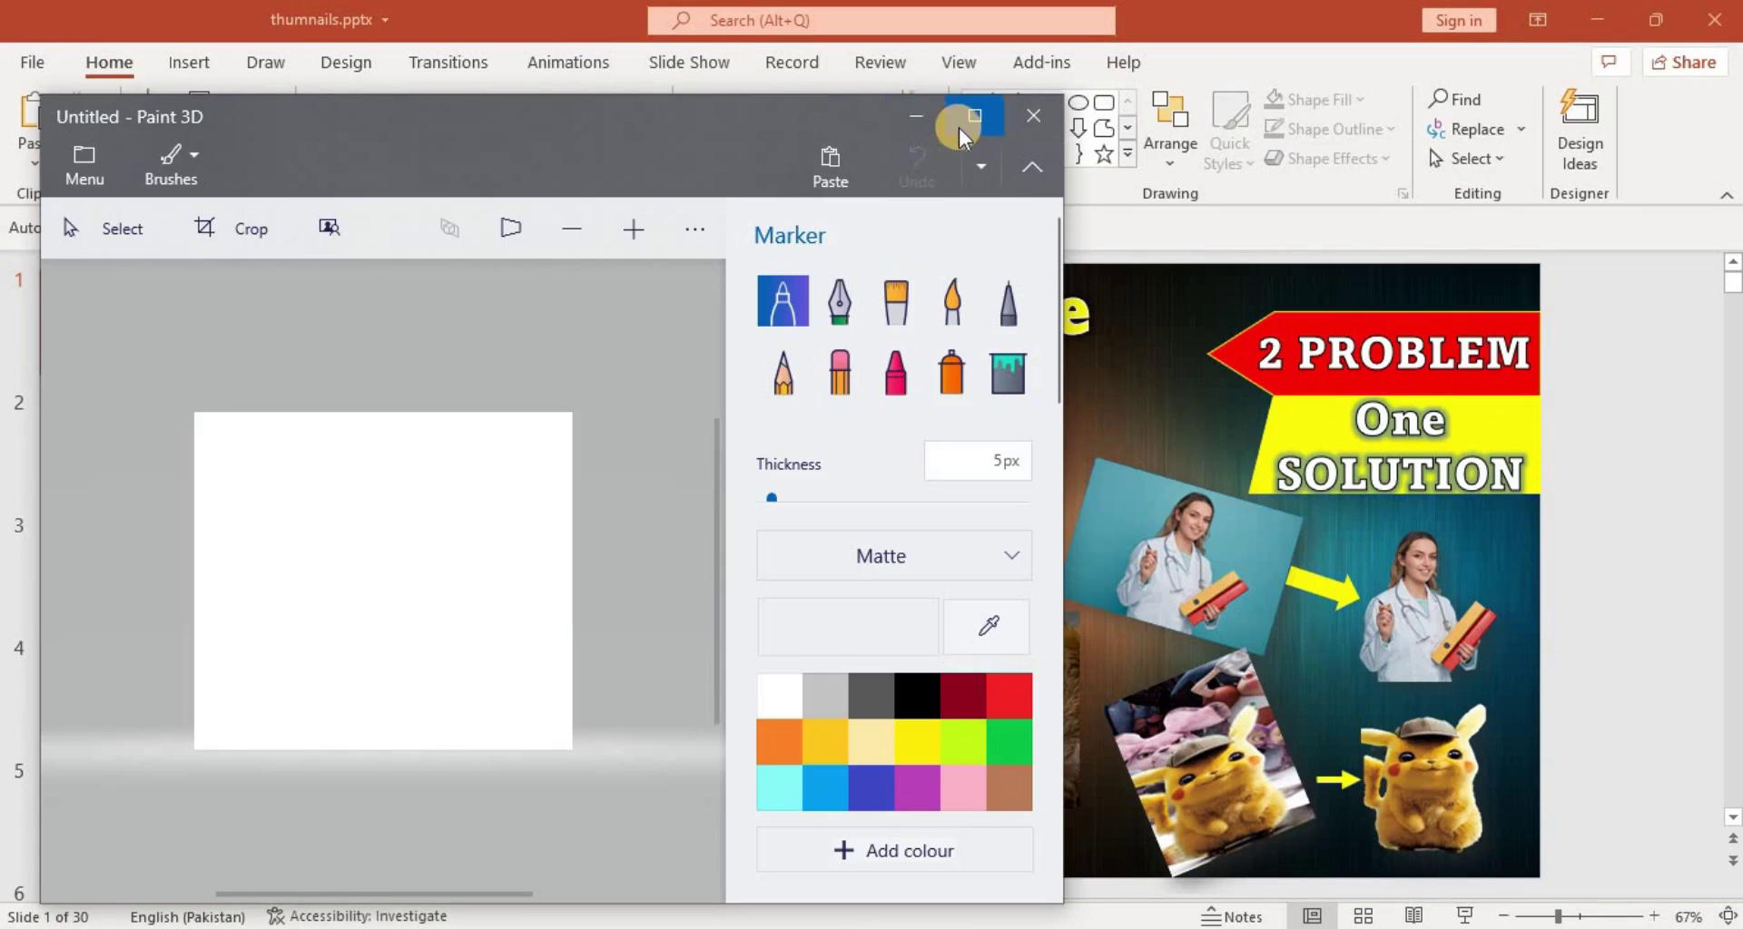
left_click(971, 116)
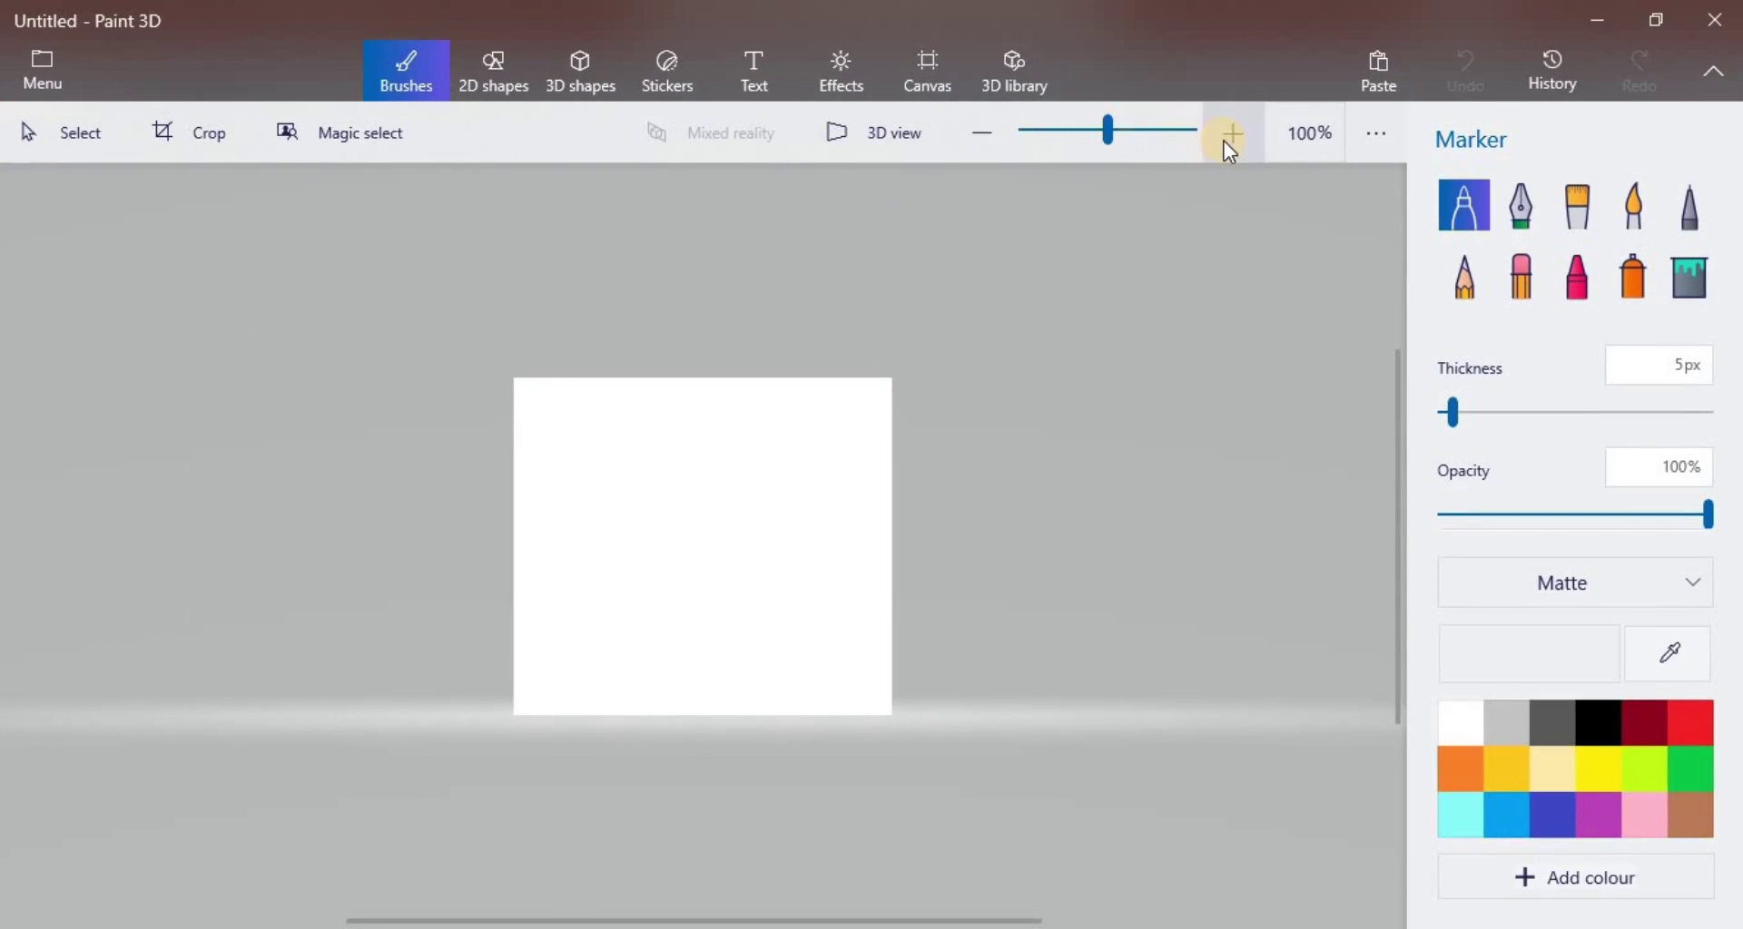
left_click(1227, 136)
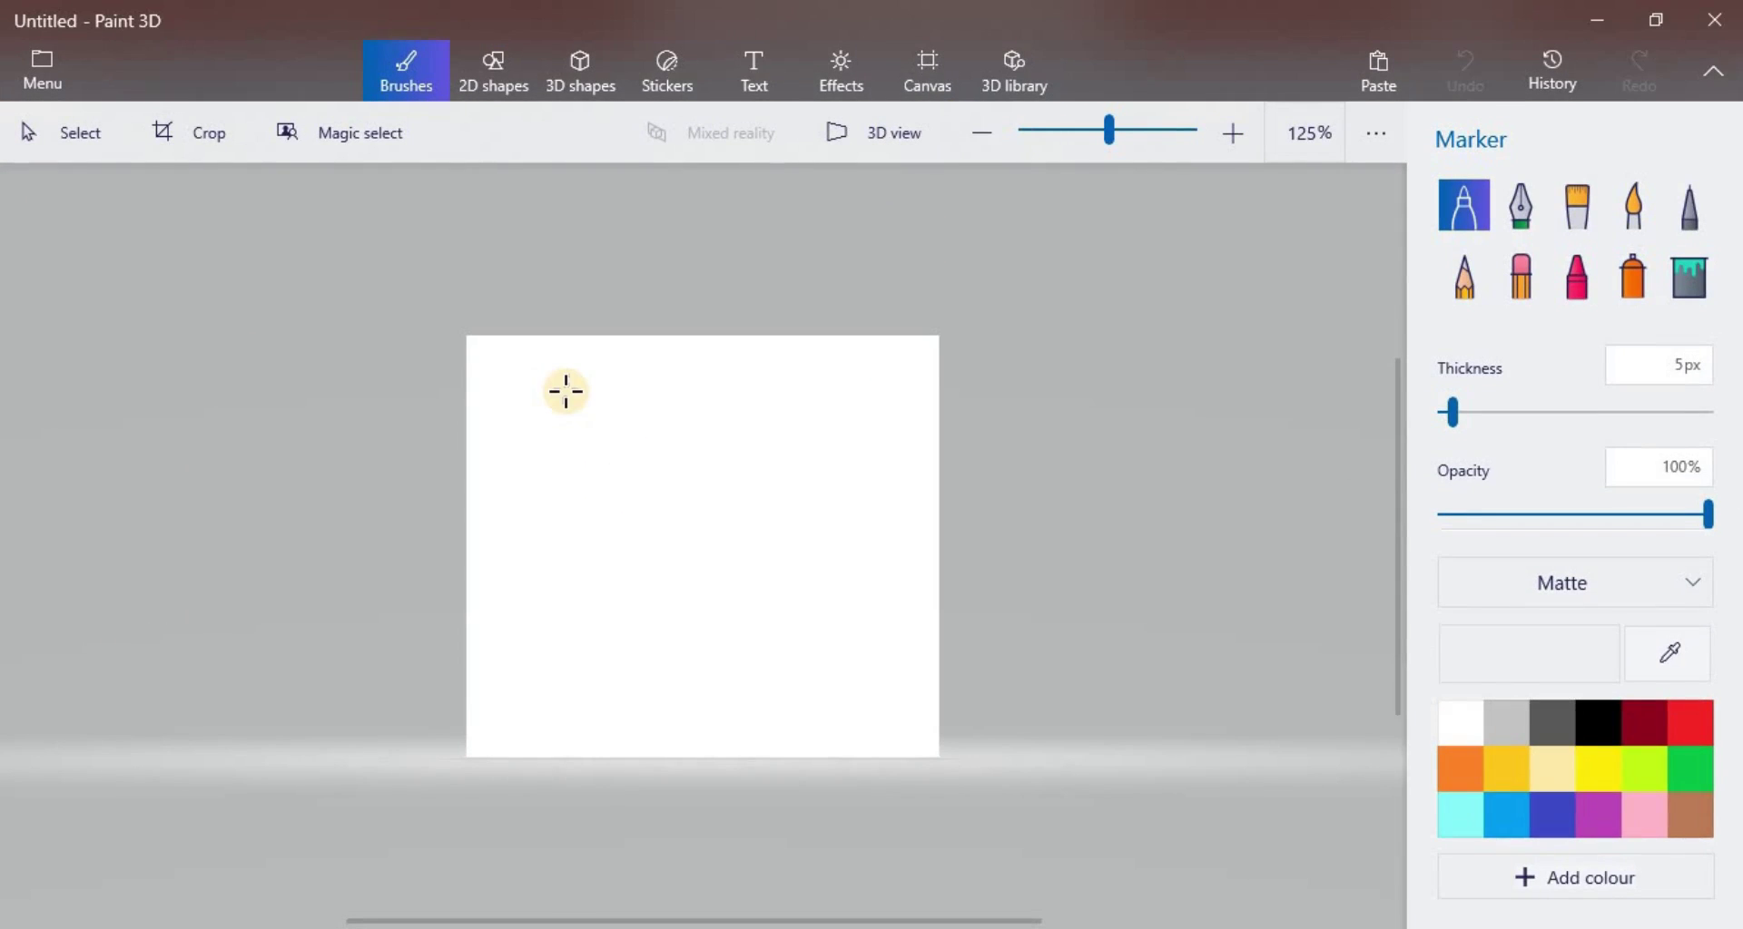
key("ctrl+v")
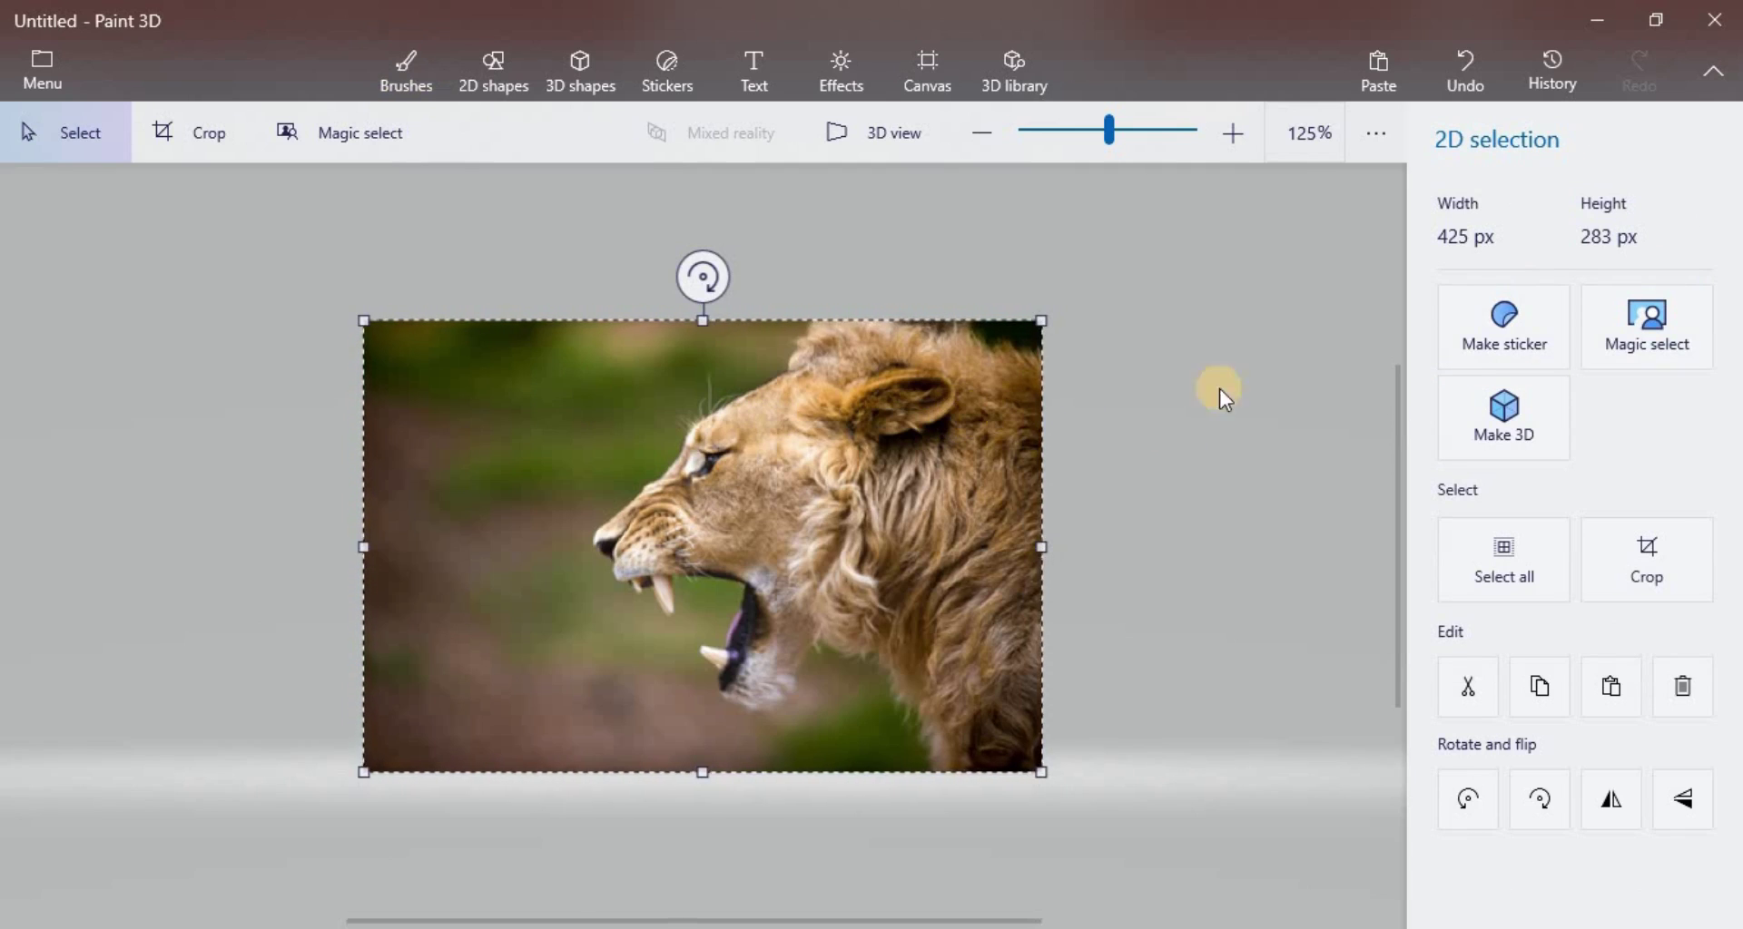
left_click(1632, 349)
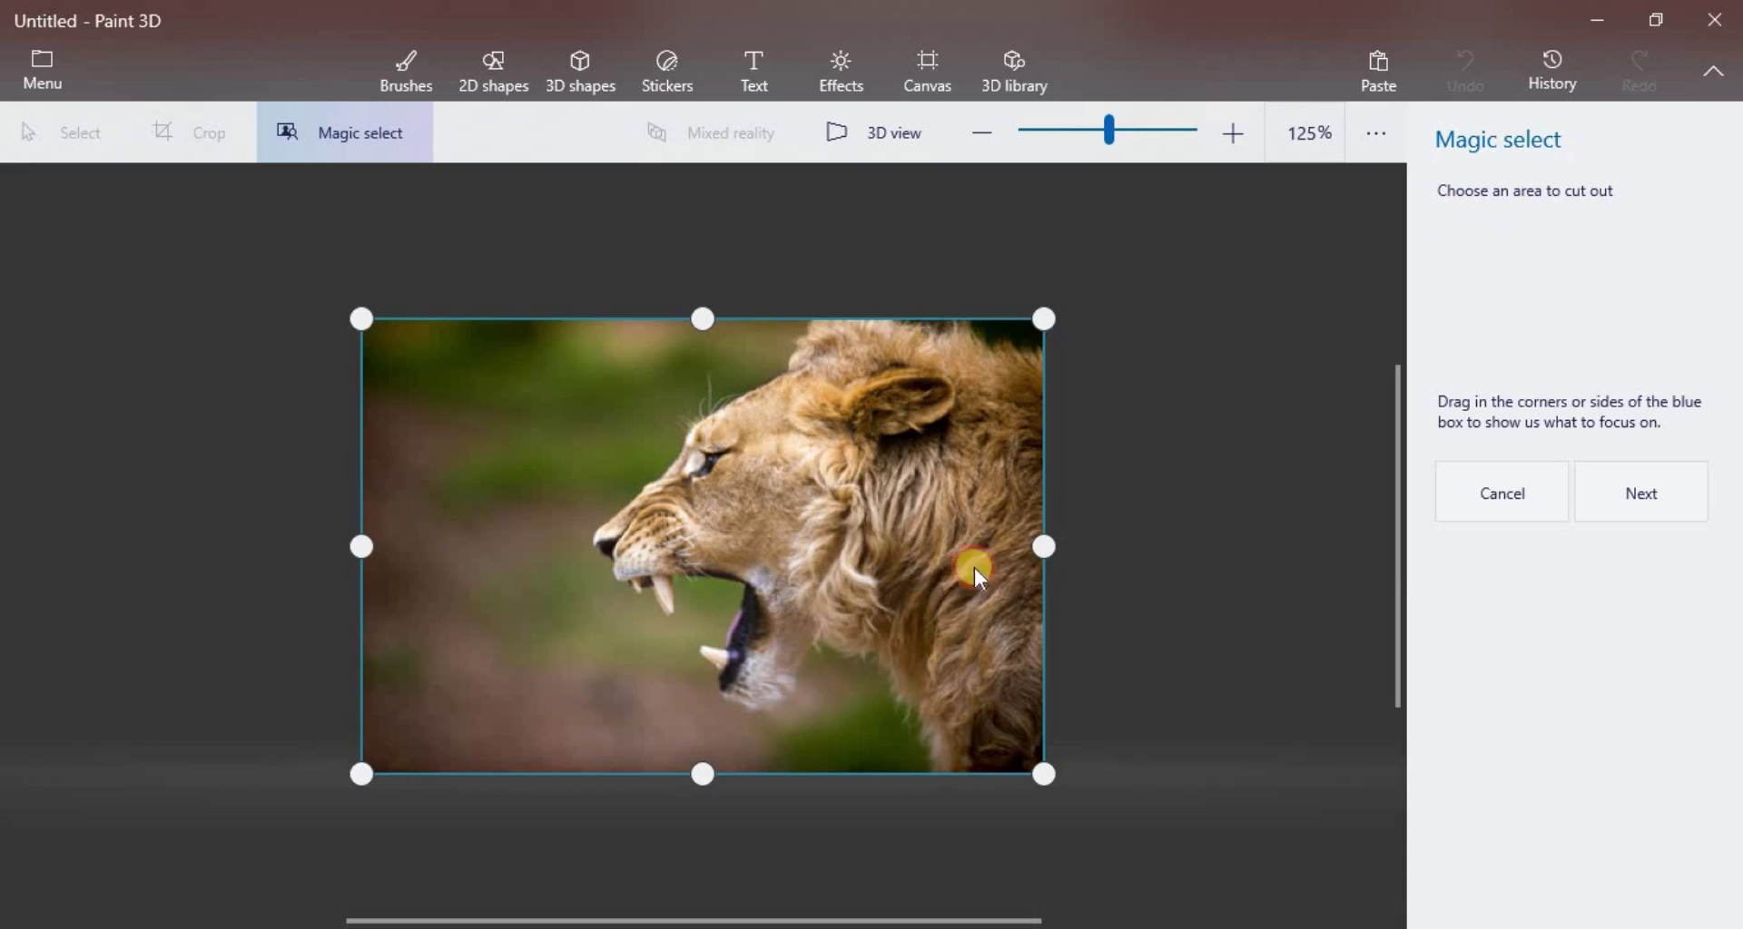
Step: Magic-select the lion's head and mane, trimming background above the mane and below the jaw
left_click_drag(370, 542, 588, 547)
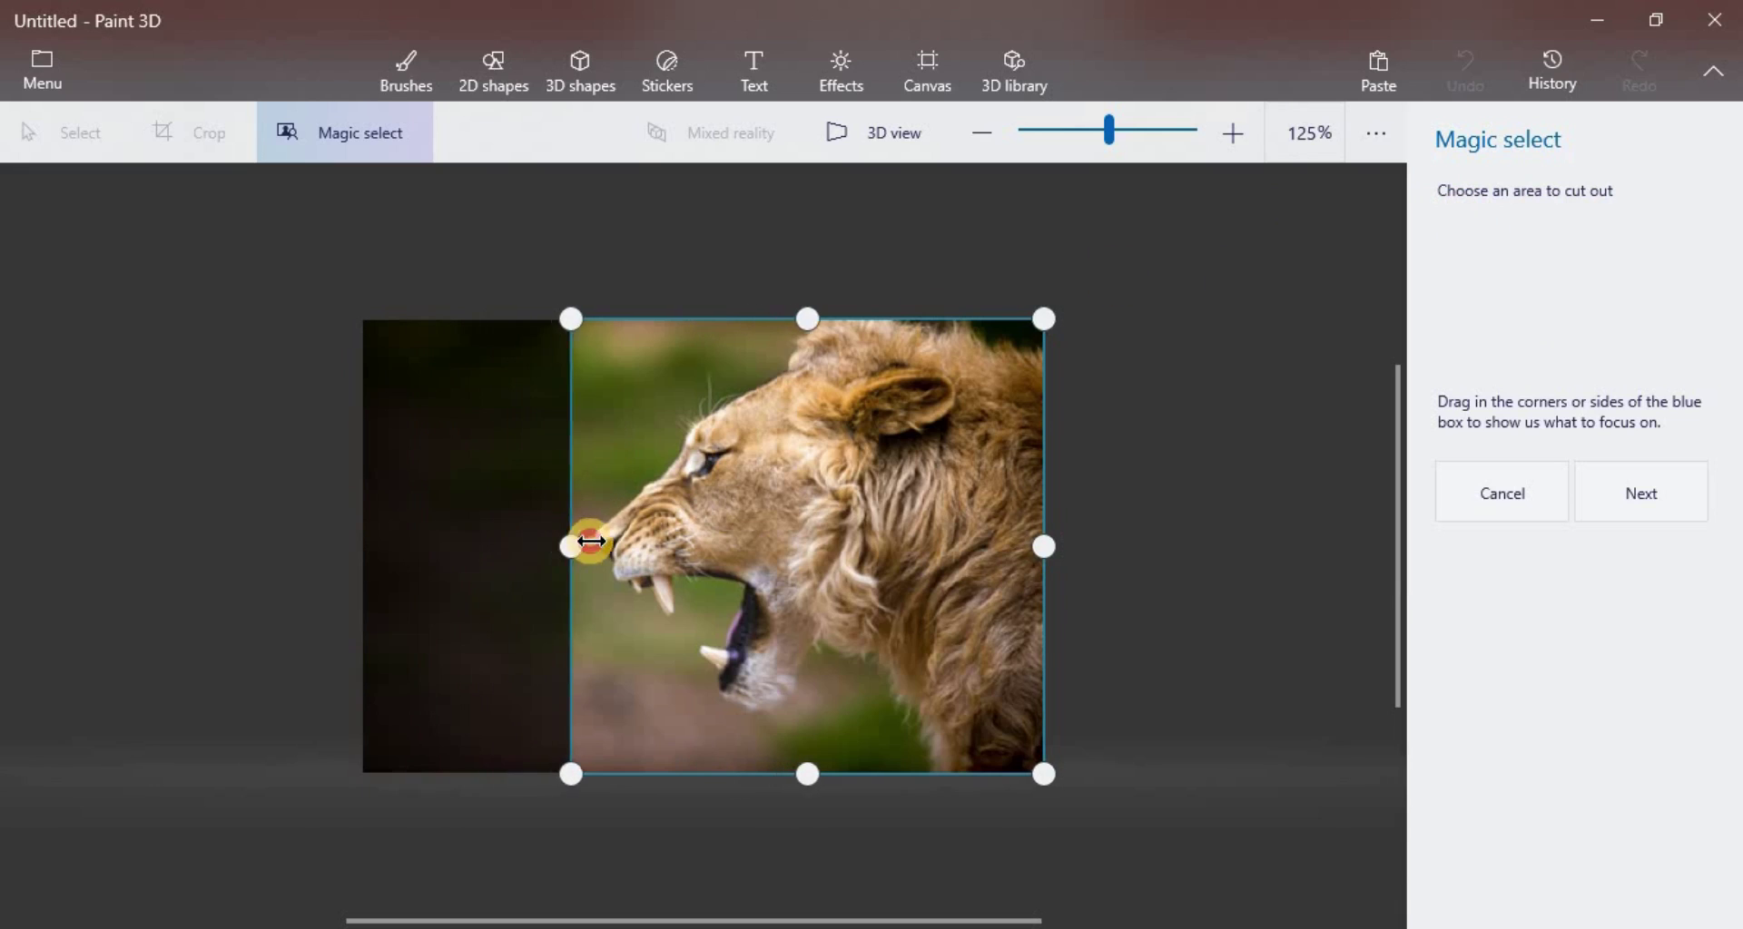
left_click(1613, 492)
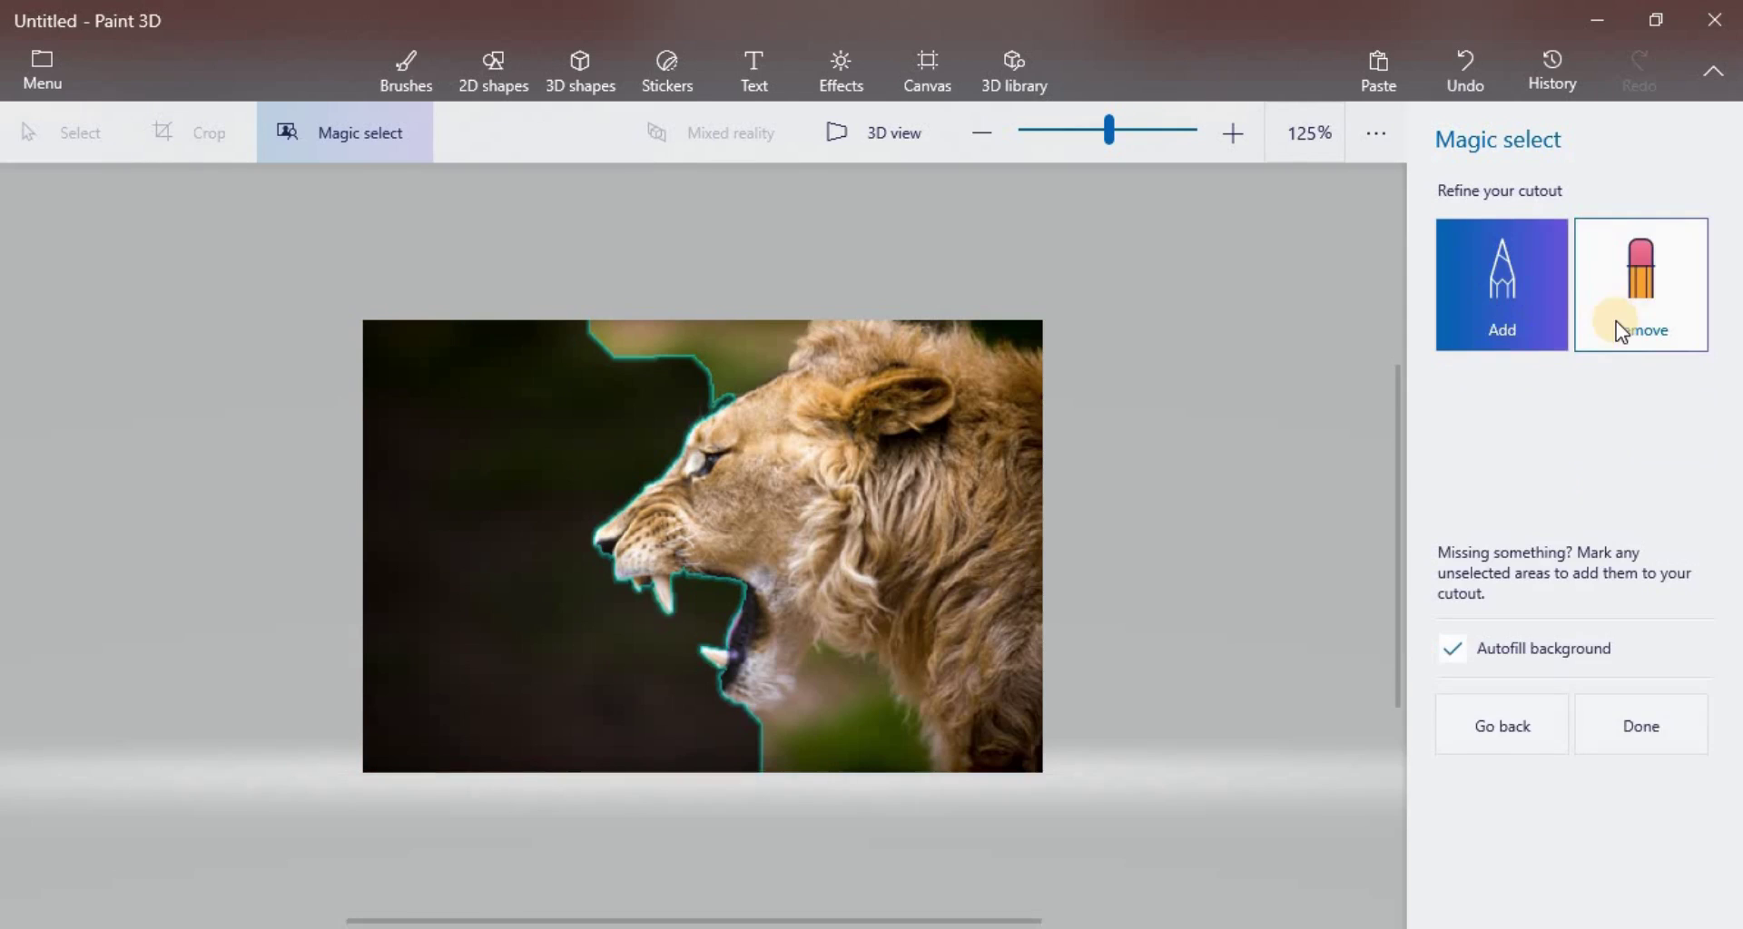
left_click(1621, 318)
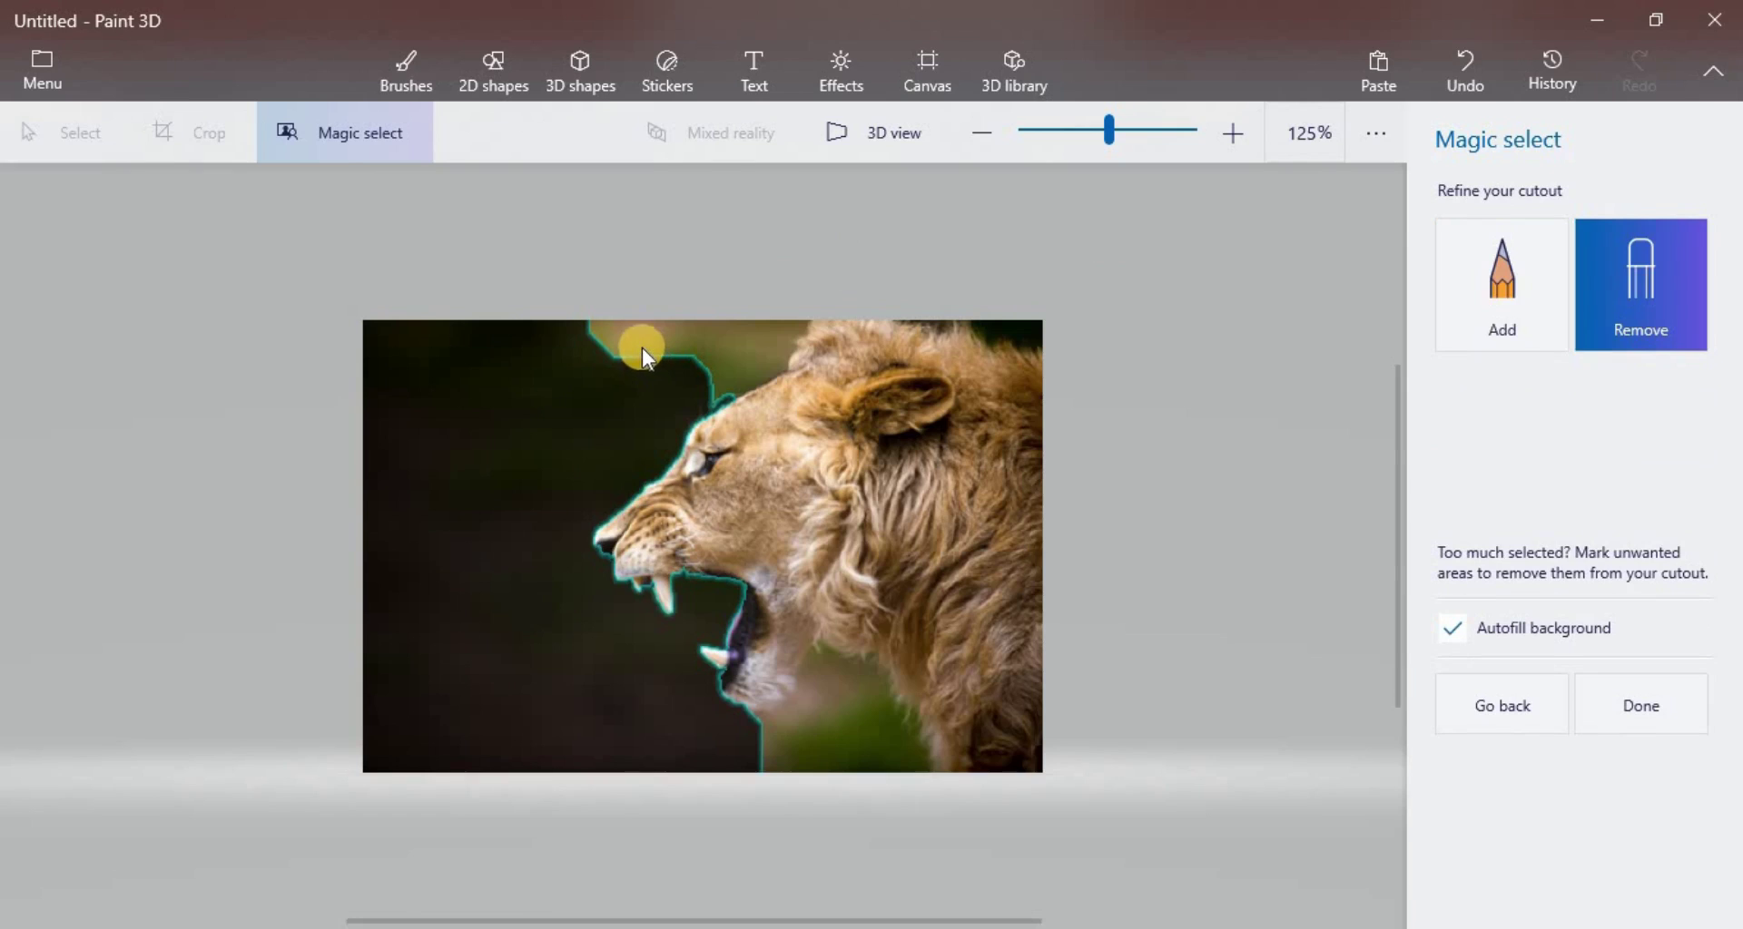
left_click_drag(737, 345, 737, 345)
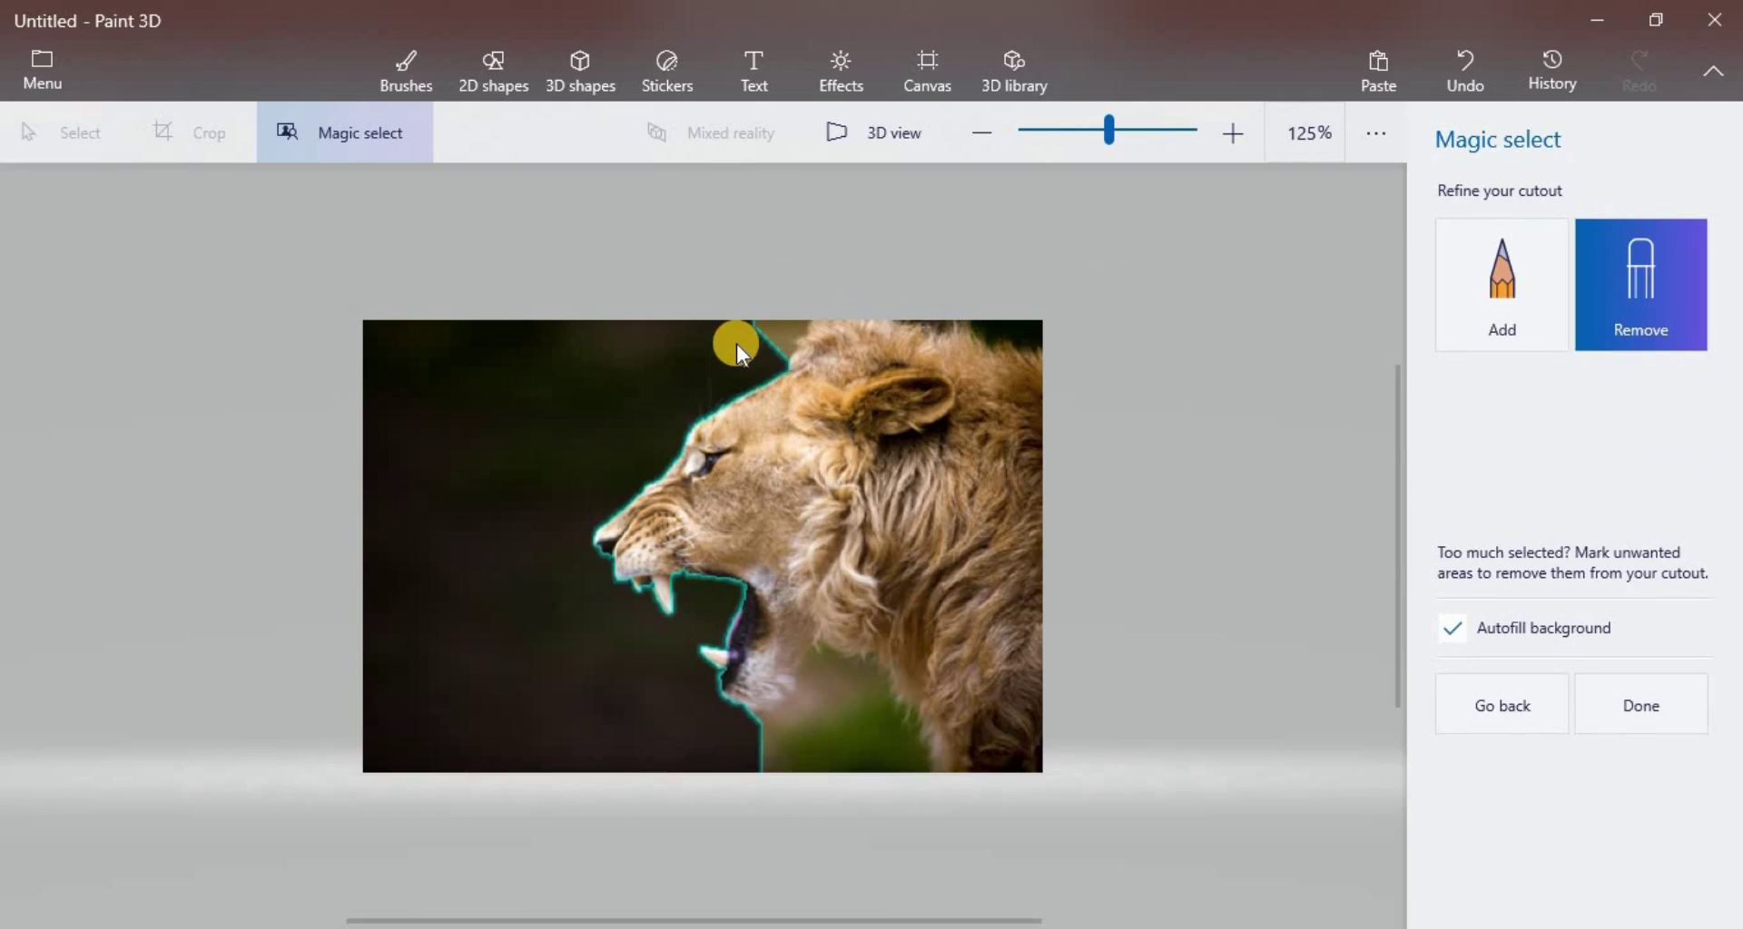
left_click(790, 329)
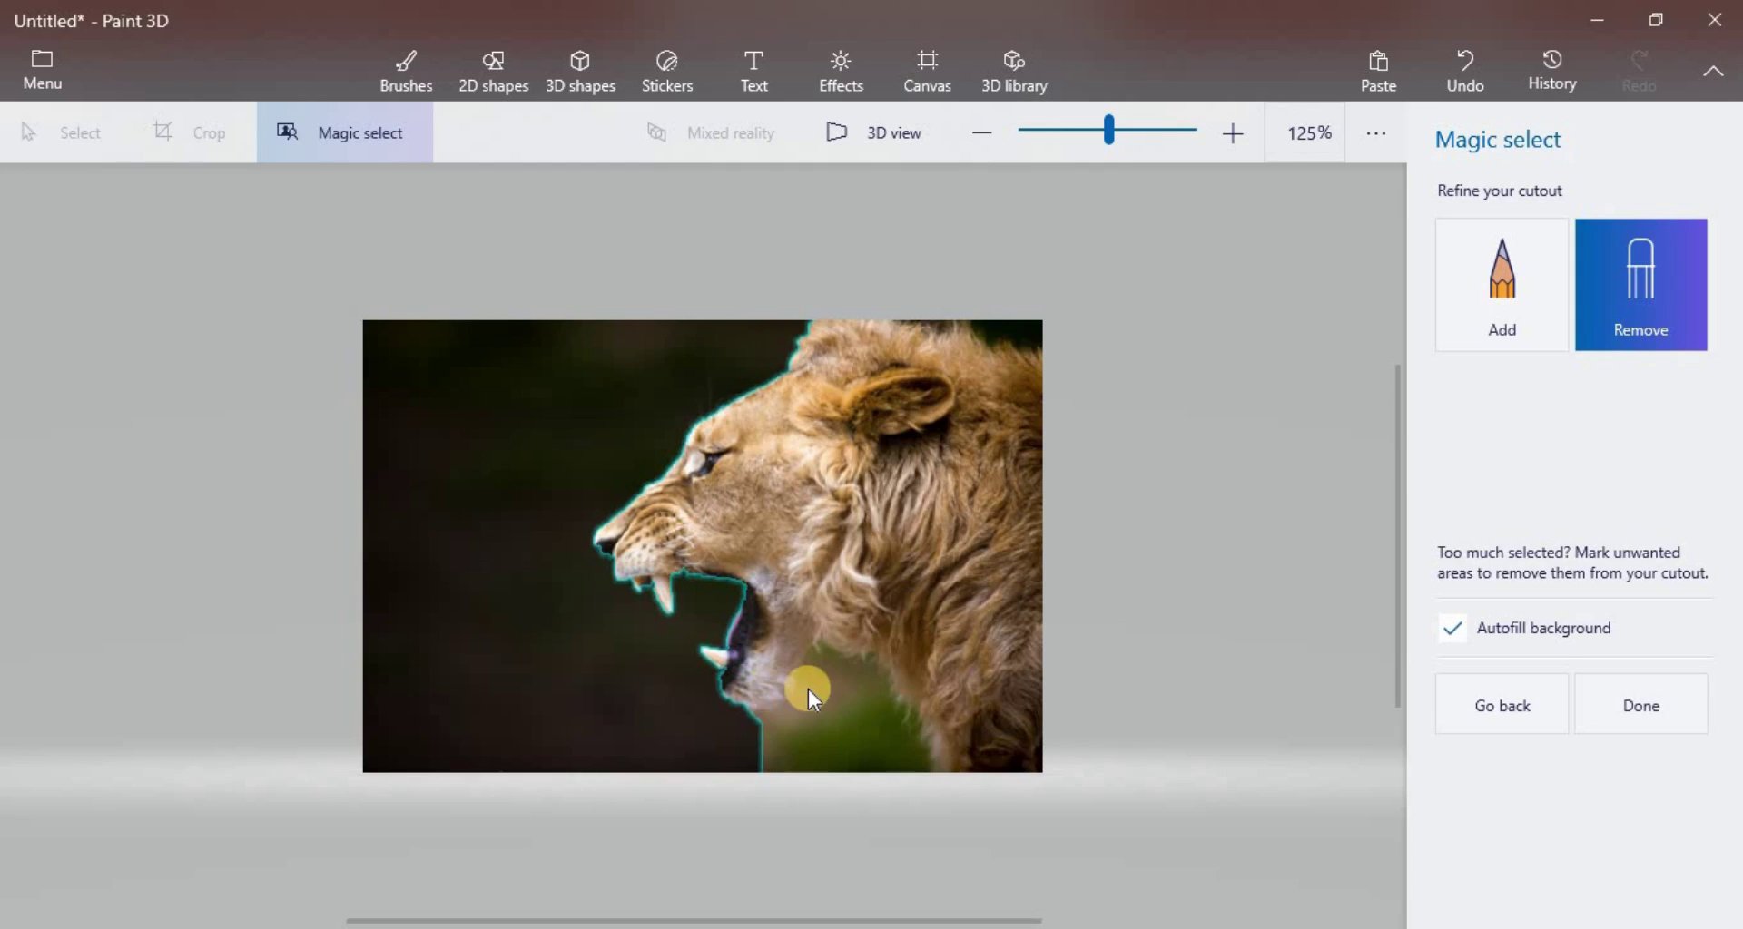
left_click_drag(835, 690, 773, 733)
left_click_drag(832, 666, 899, 758)
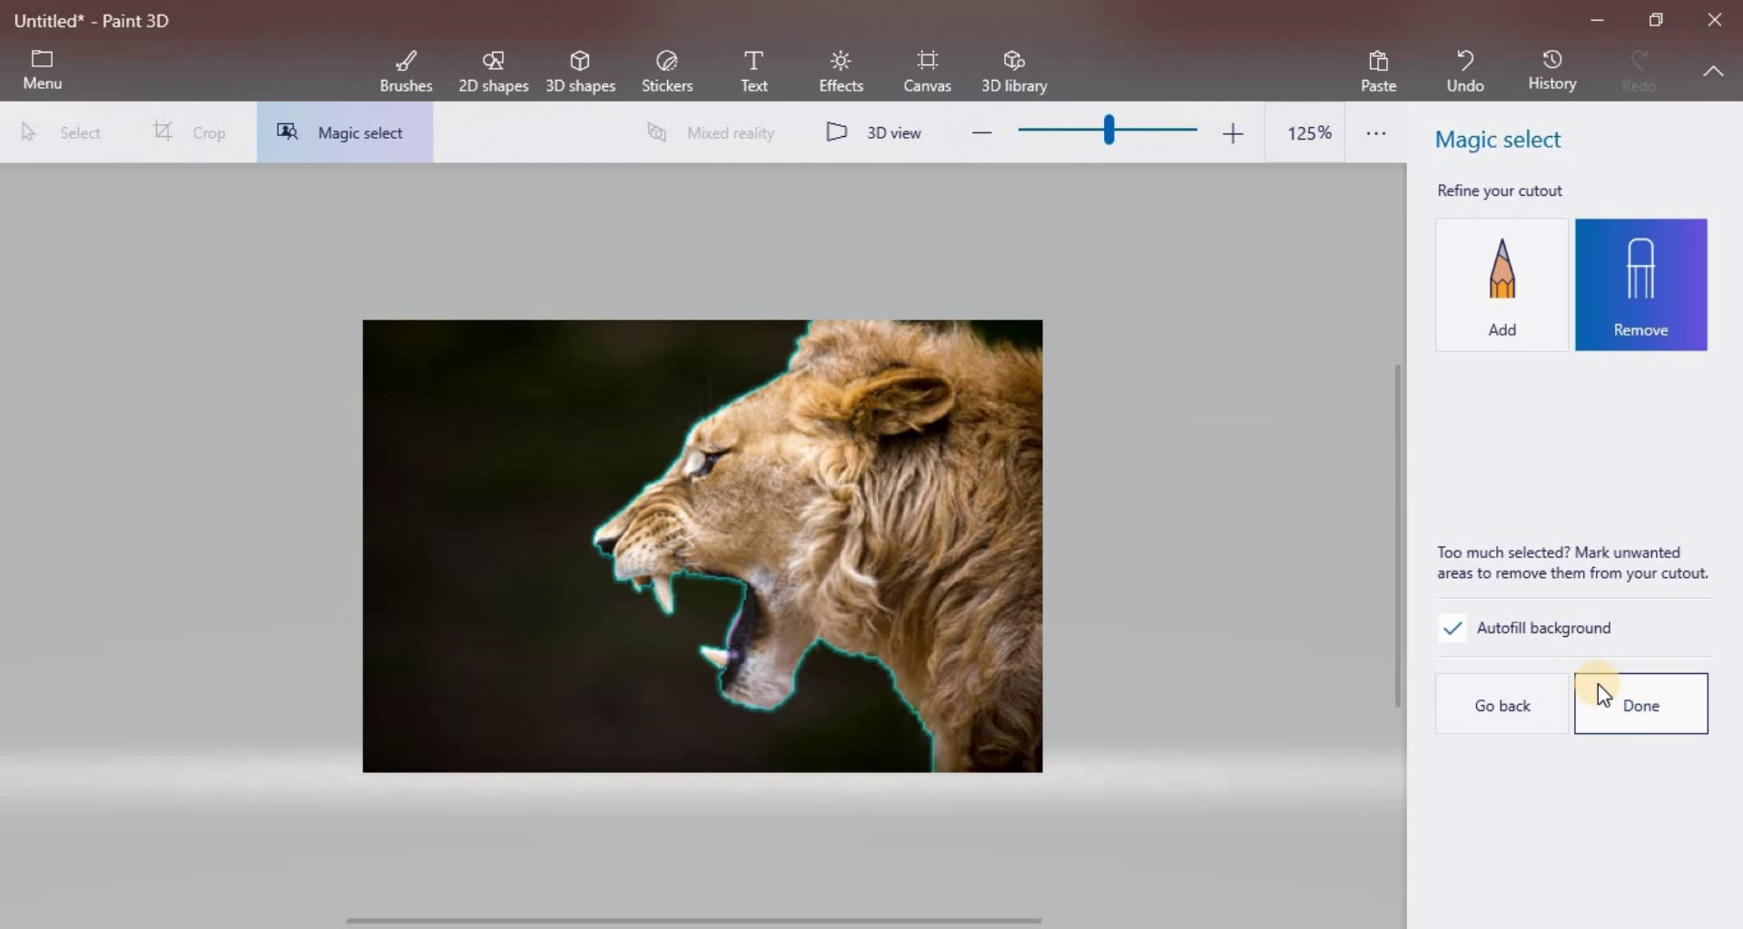
left_click(1605, 715)
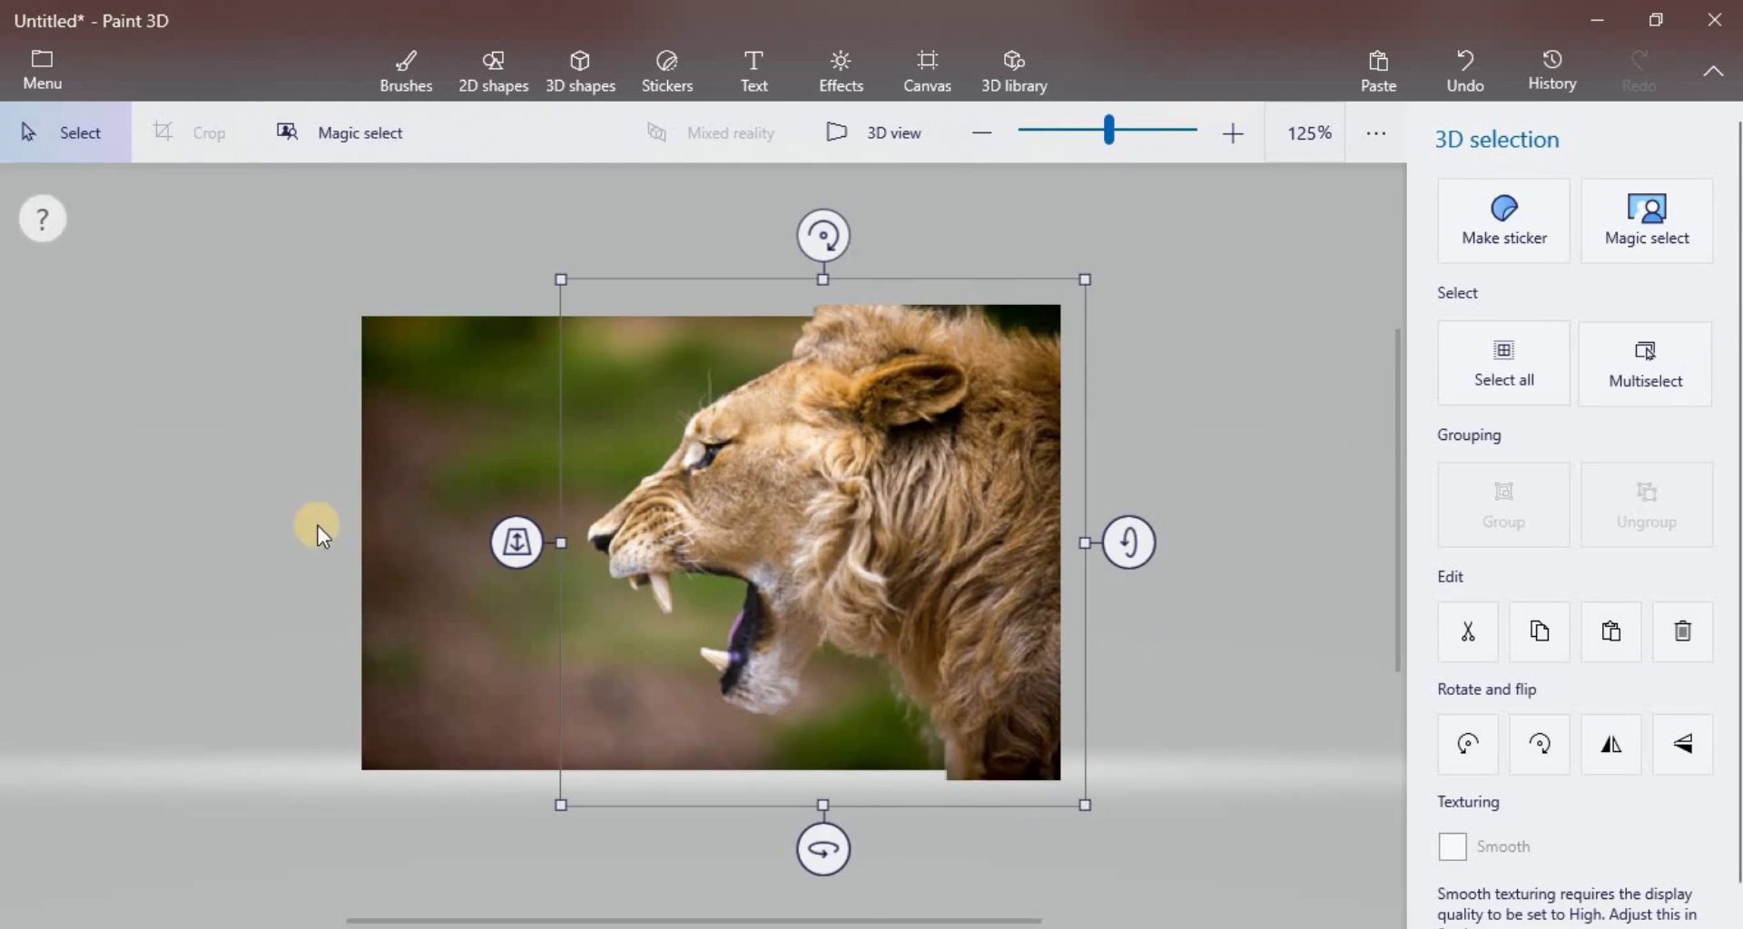
Step: Squash the autofilled background image narrower and shorter
left_click(455, 552)
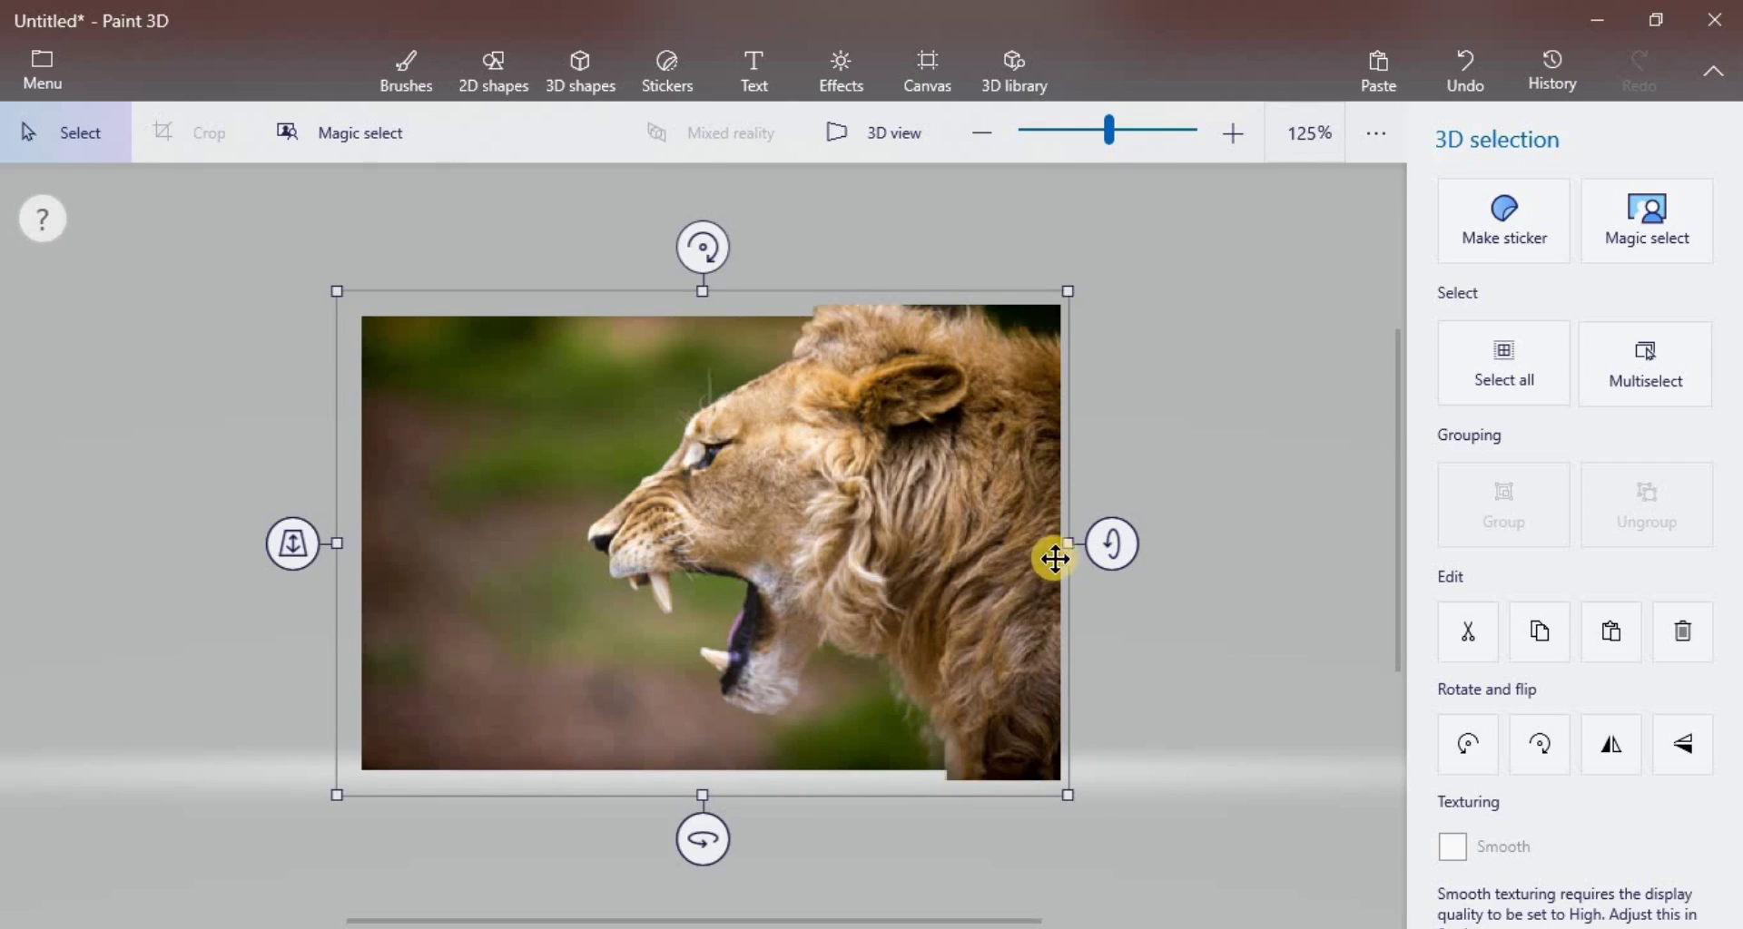
left_click_drag(1067, 544, 697, 543)
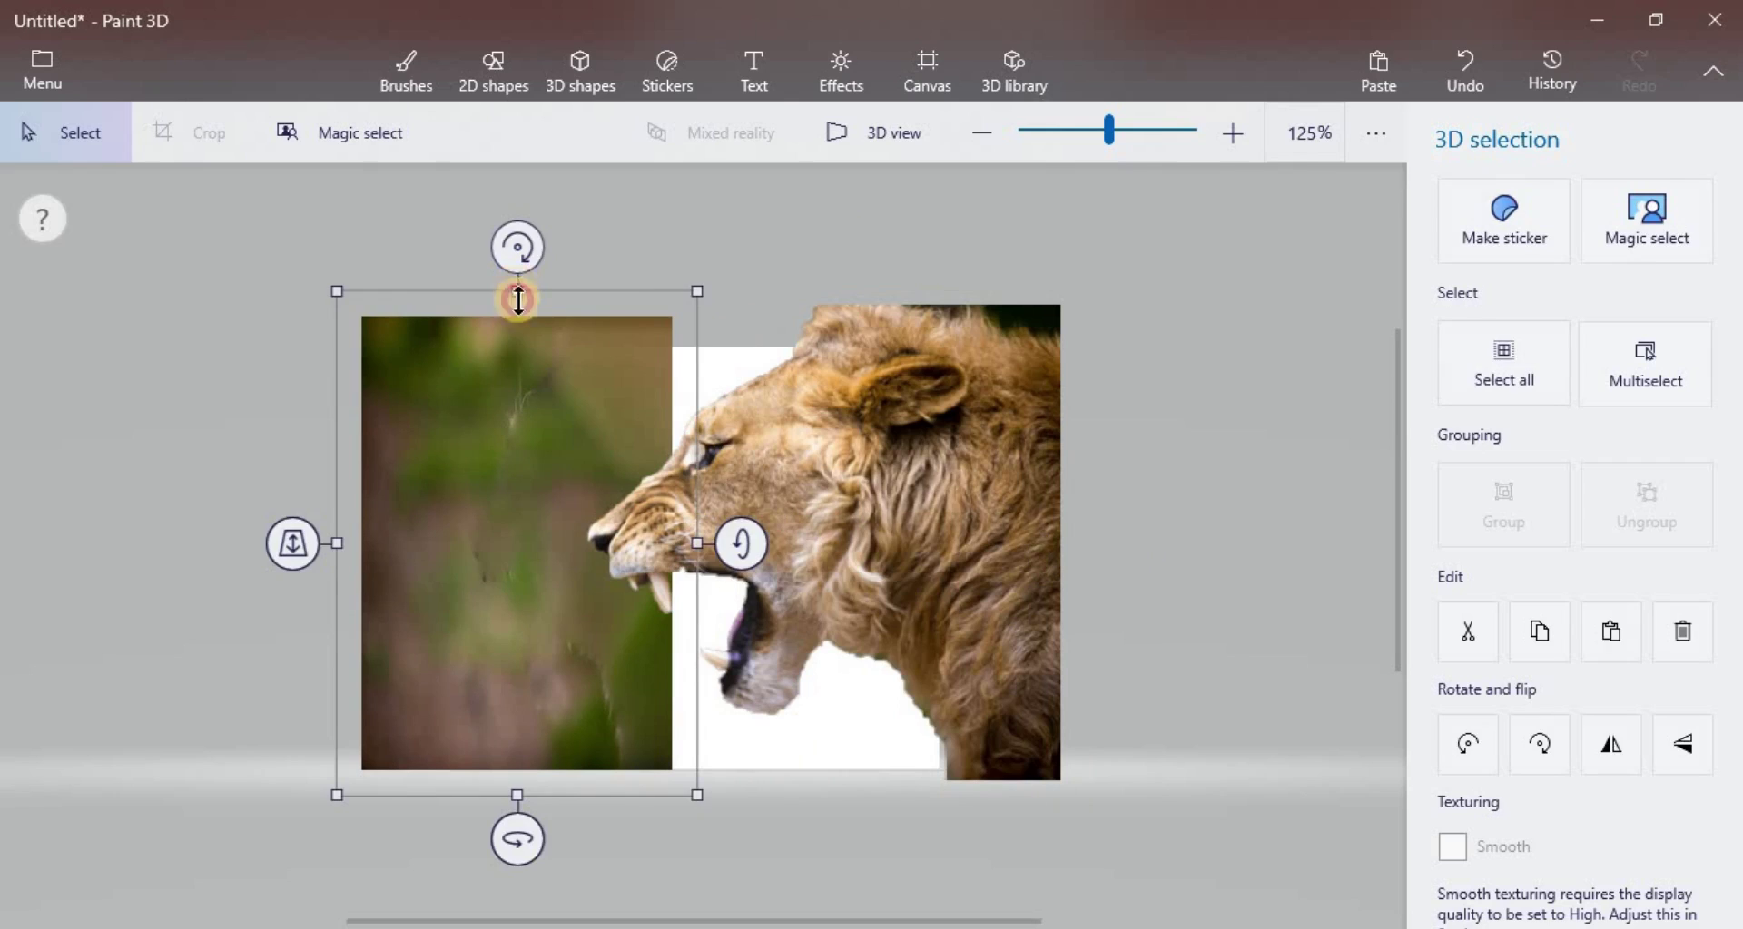
left_click_drag(517, 291, 467, 521)
Step: Scale the lion cutout down toward the top right and commit its new size
left_click(736, 508)
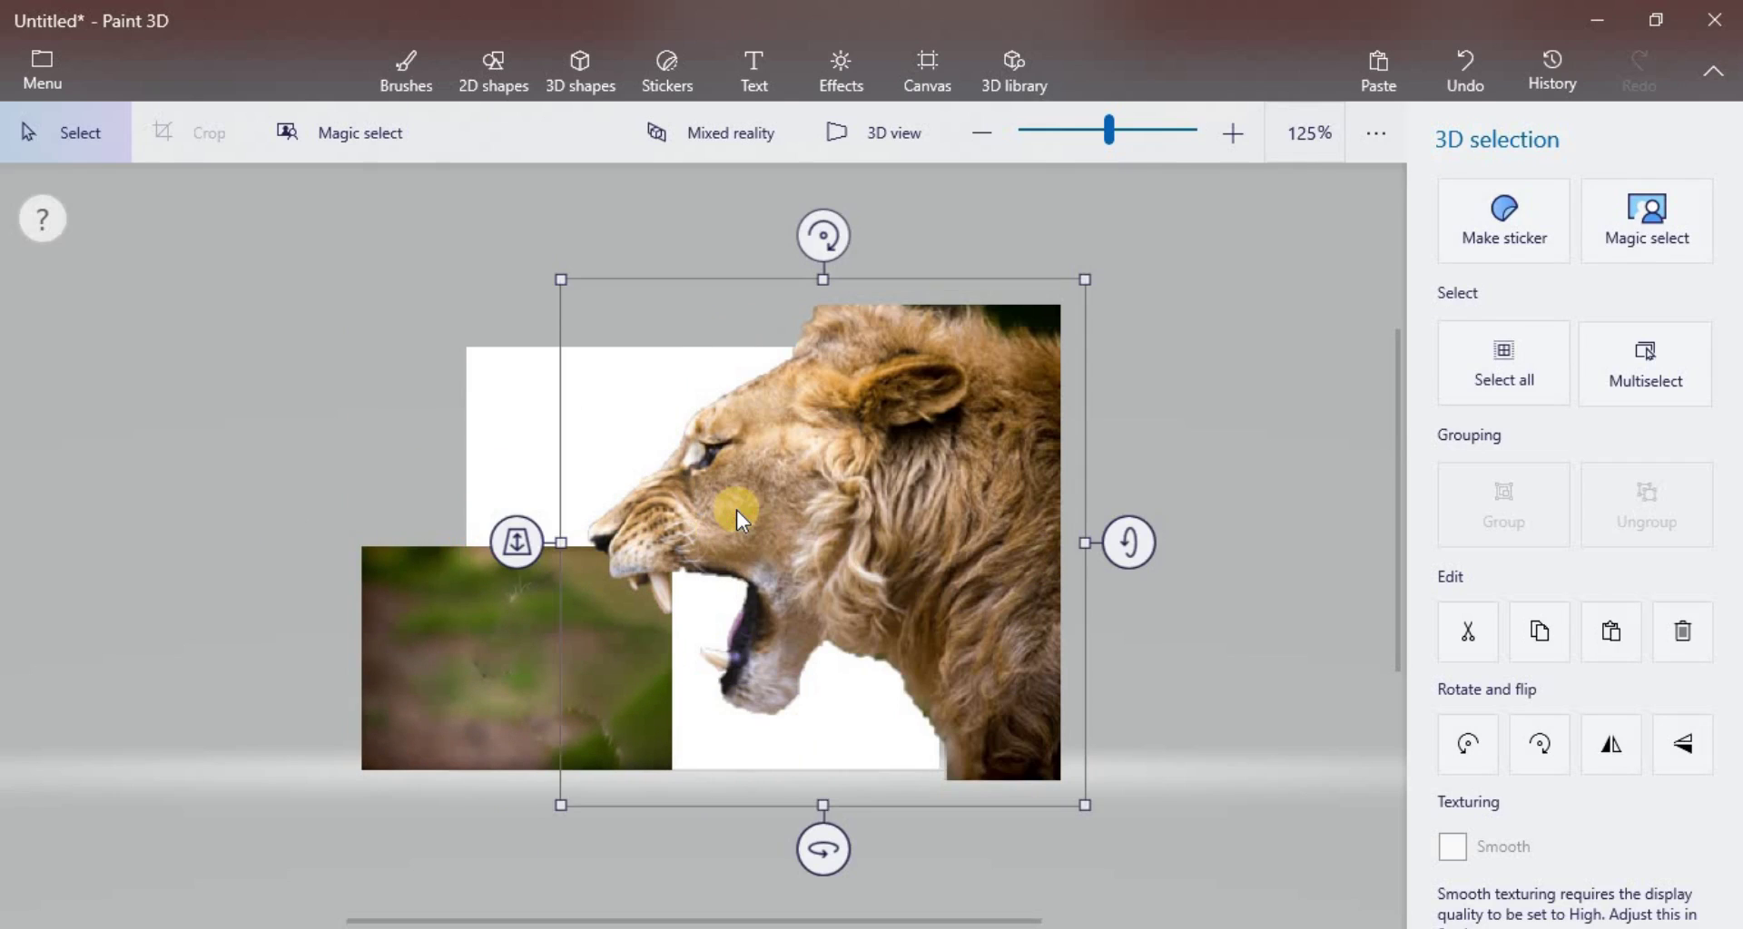
mouse_move(558, 799)
left_mouse_down()
mouse_move(1043, 397)
mouse_move(921, 489)
left_mouse_up()
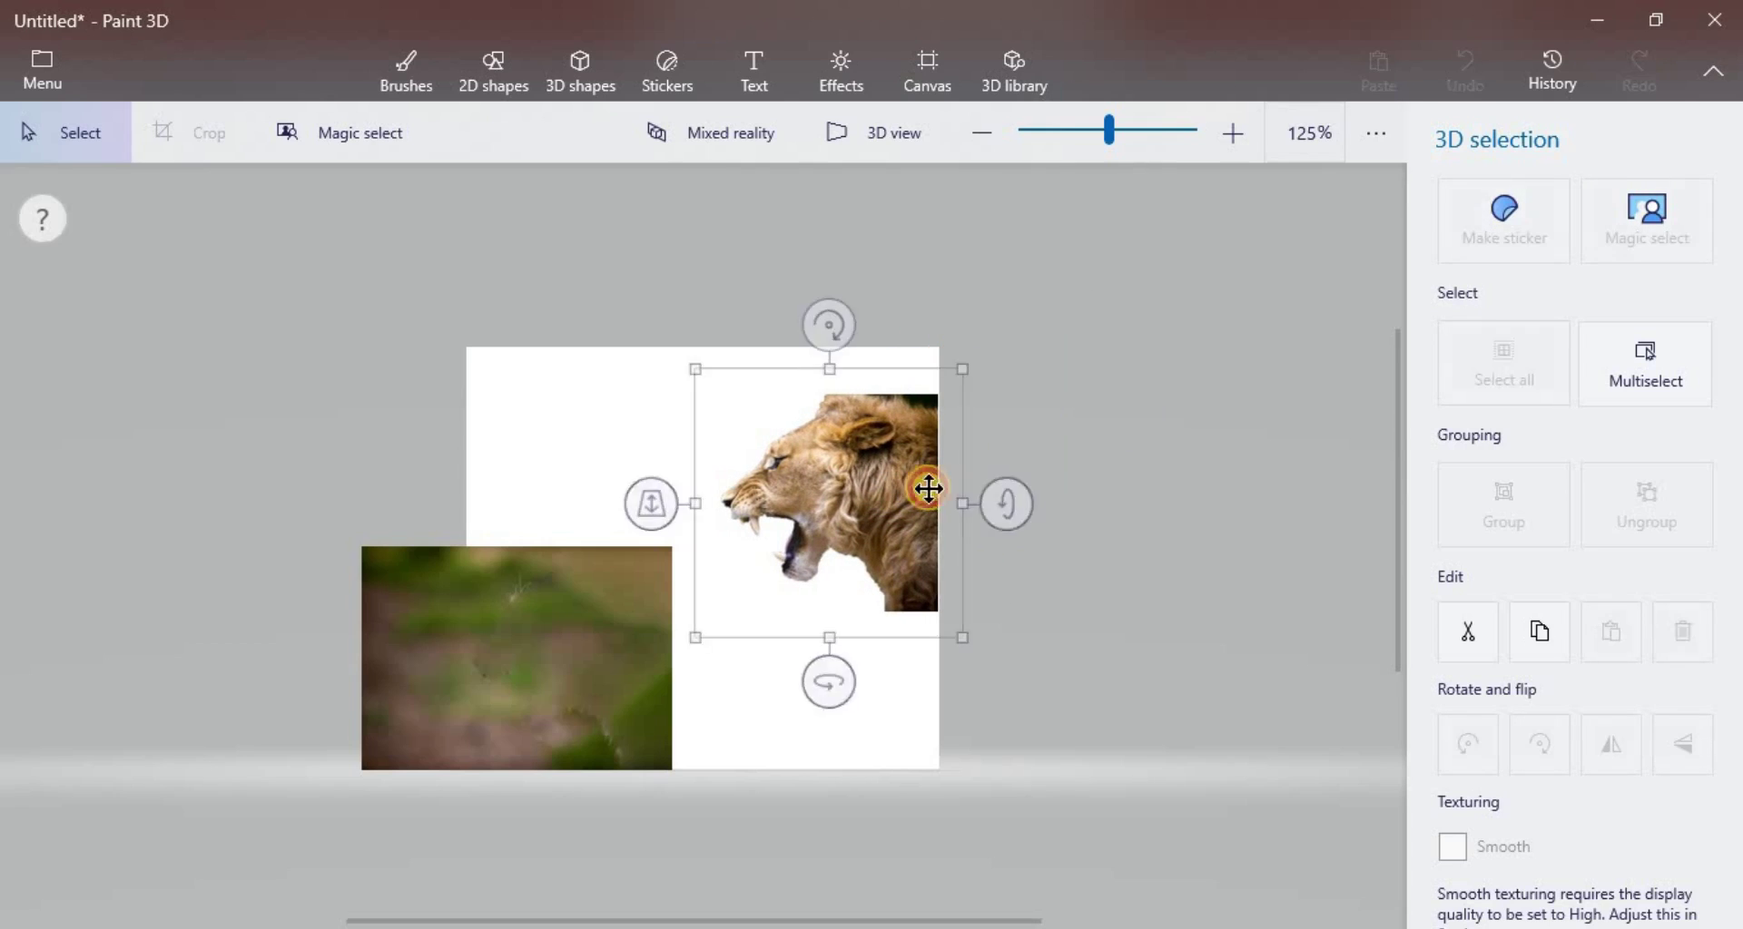
left_click(1075, 421)
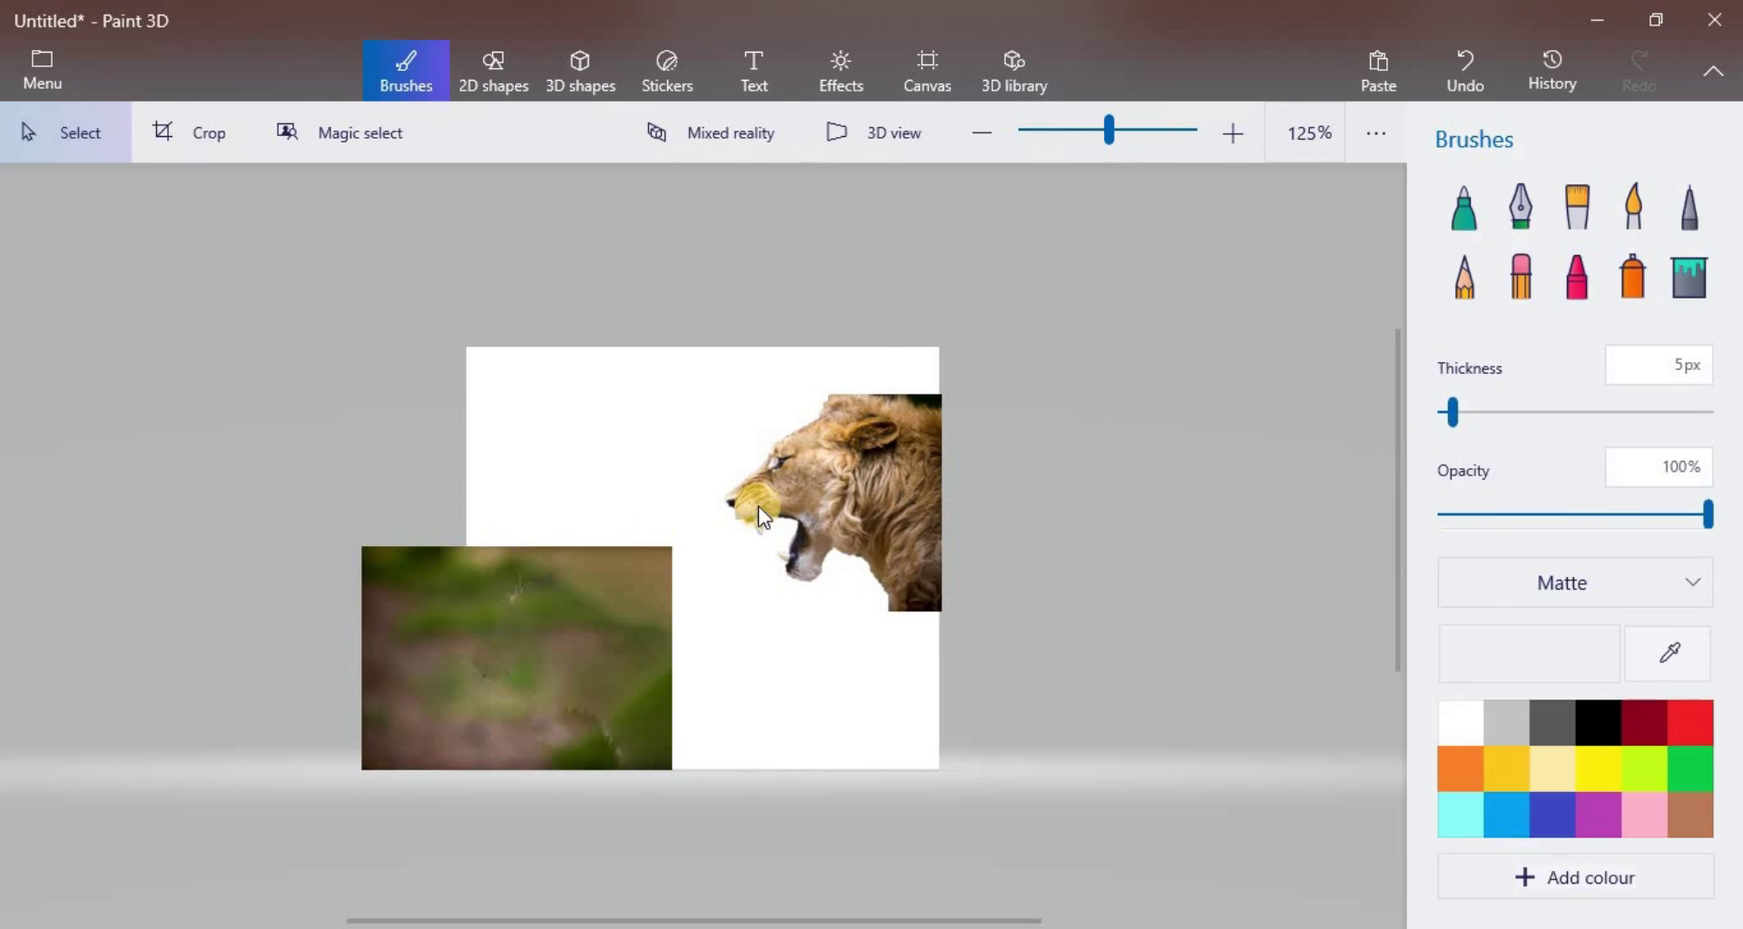
scroll(759, 506, "up", 5)
scroll(759, 507, "down", 3)
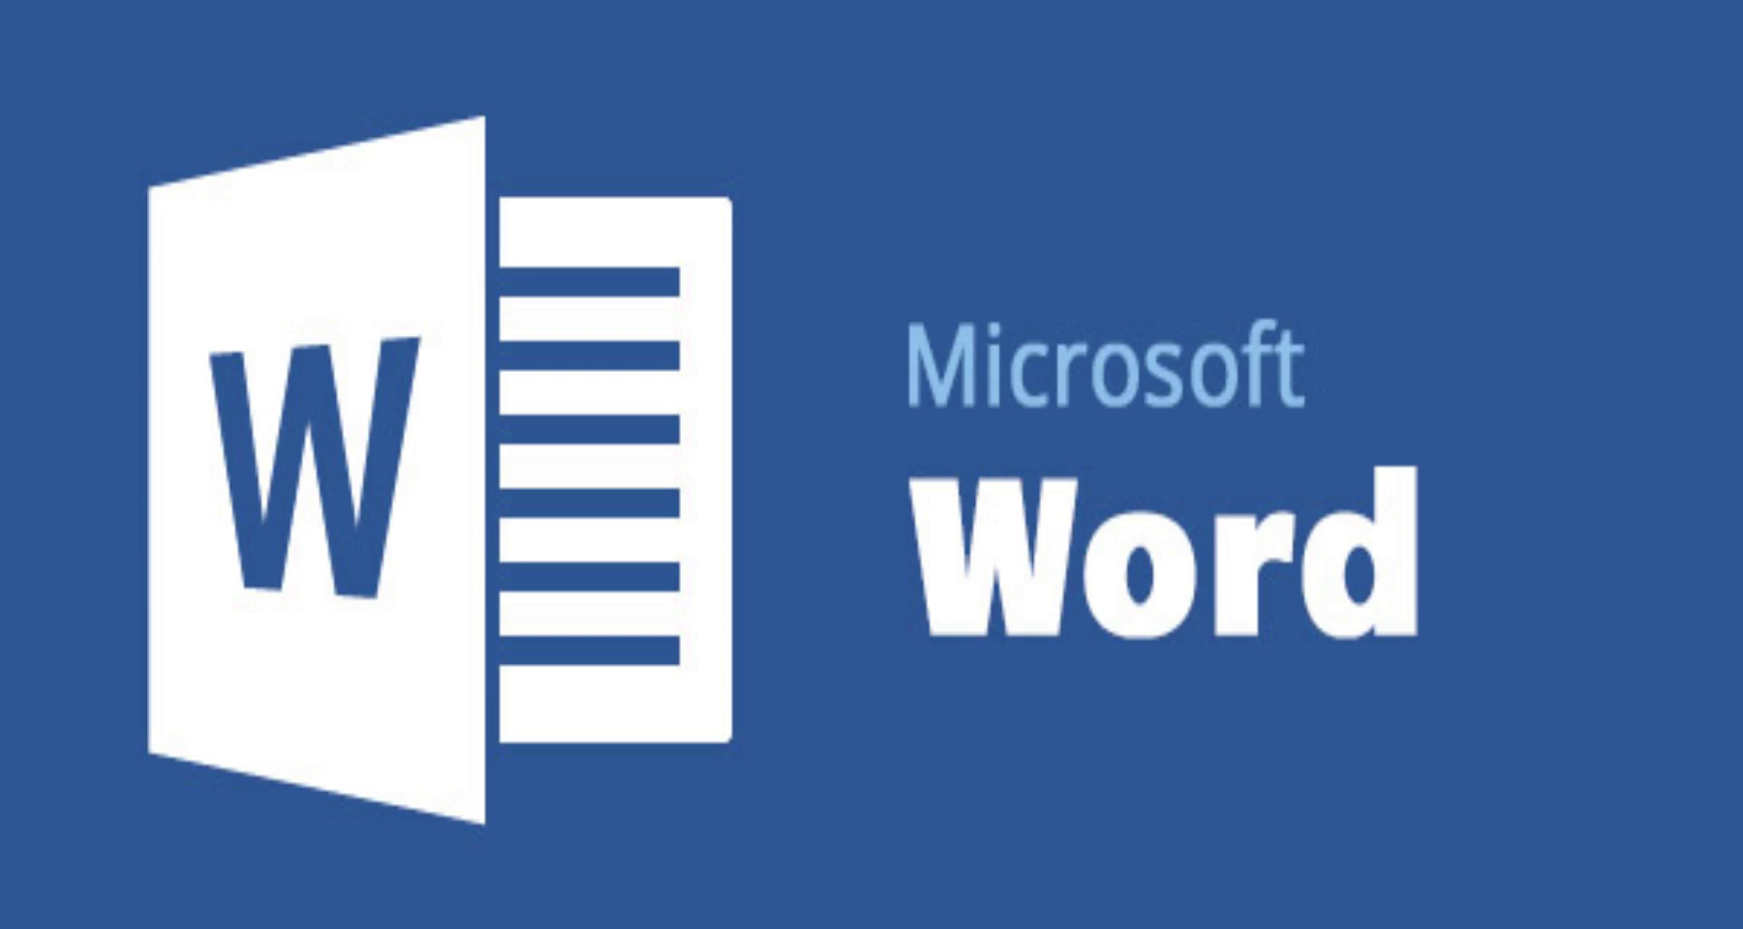
Step: Paste the lion photo with Square wrapping, enlarge it to 8.56 × 12.83 cm and move it right
key("ctrl+v")
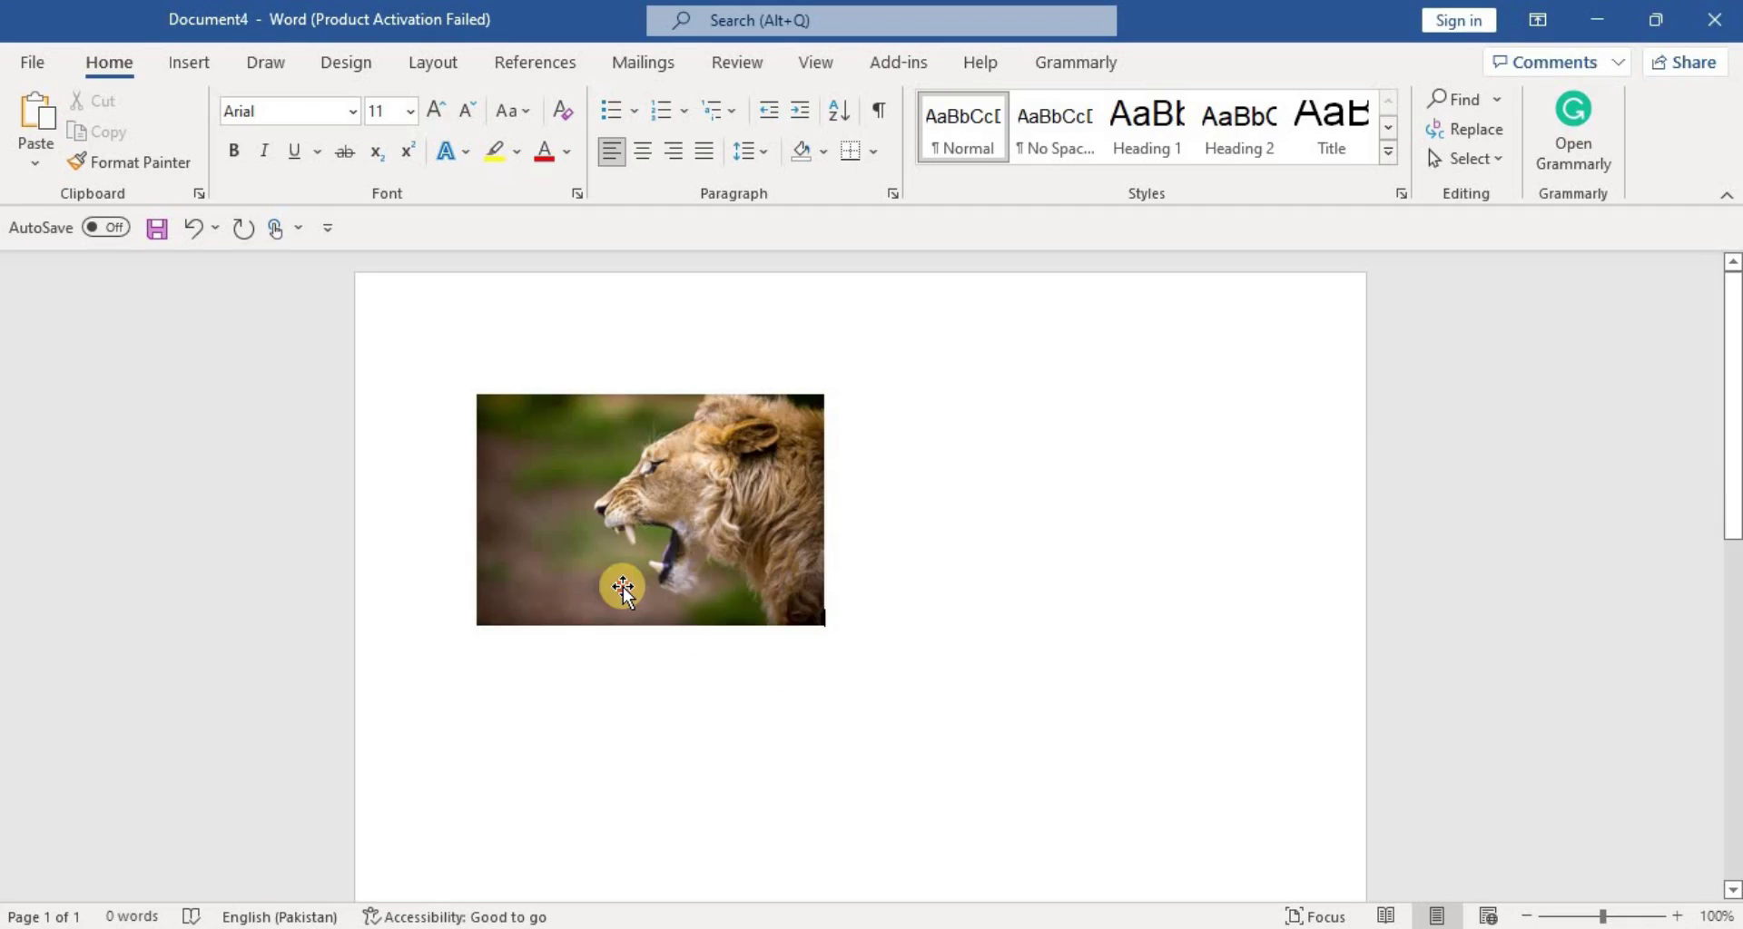
left_click(644, 577)
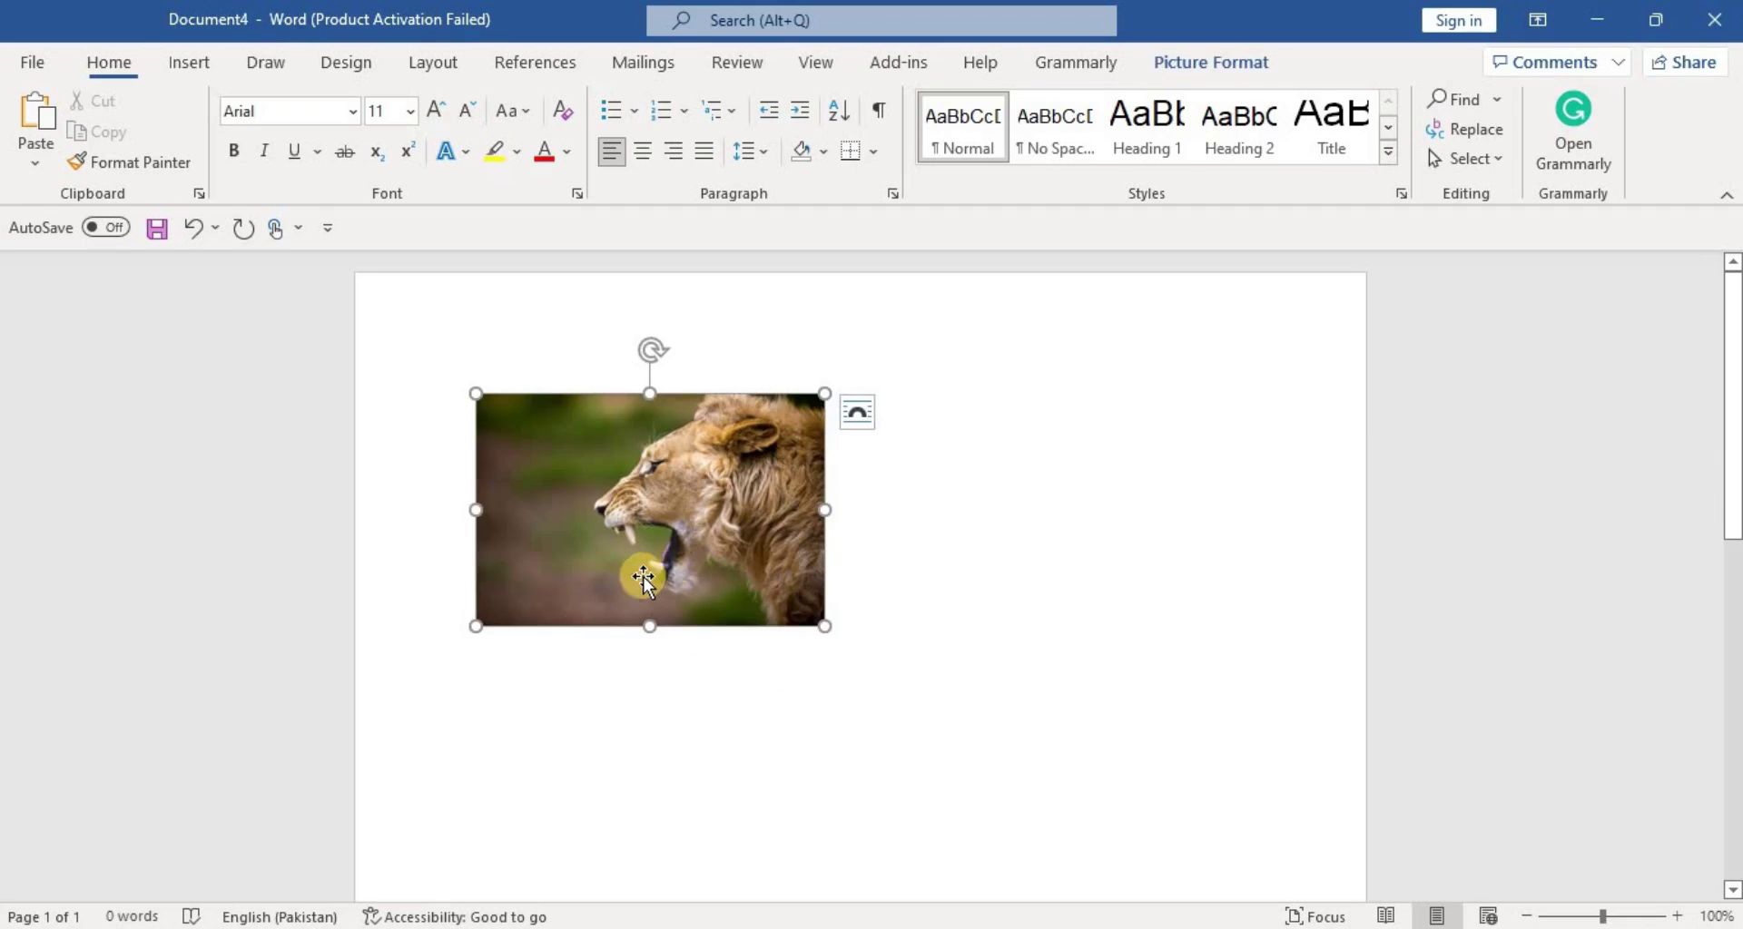
left_click(857, 413)
left_click(930, 594)
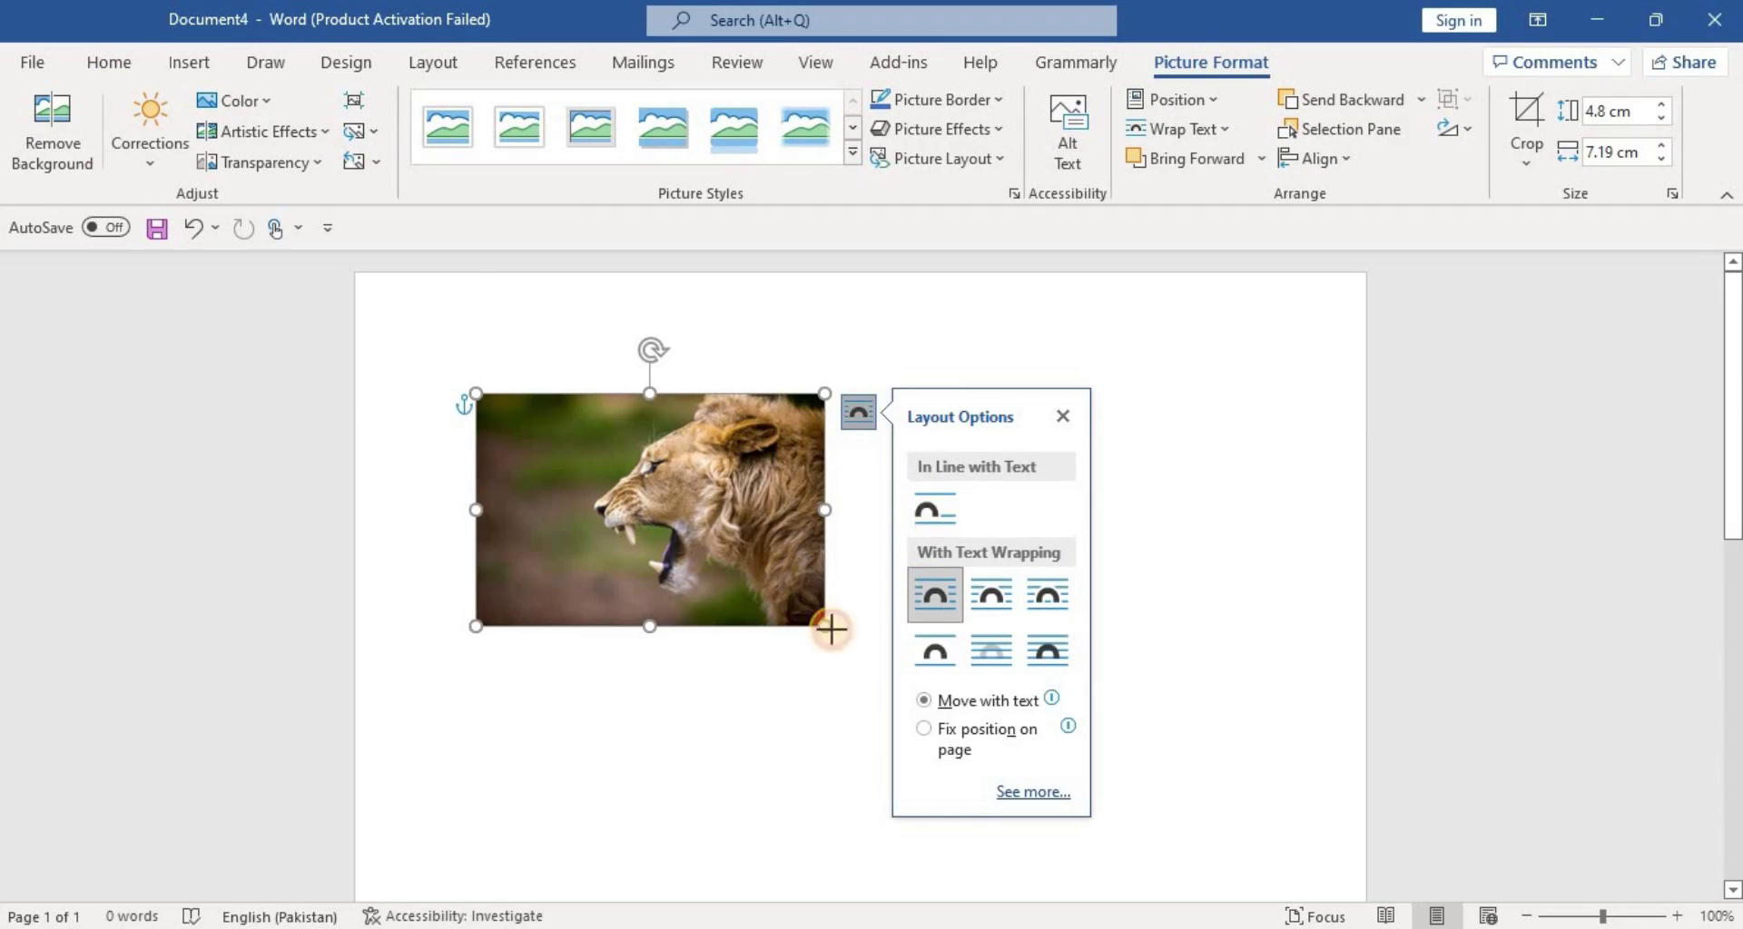
left_click_drag(826, 626, 1085, 715)
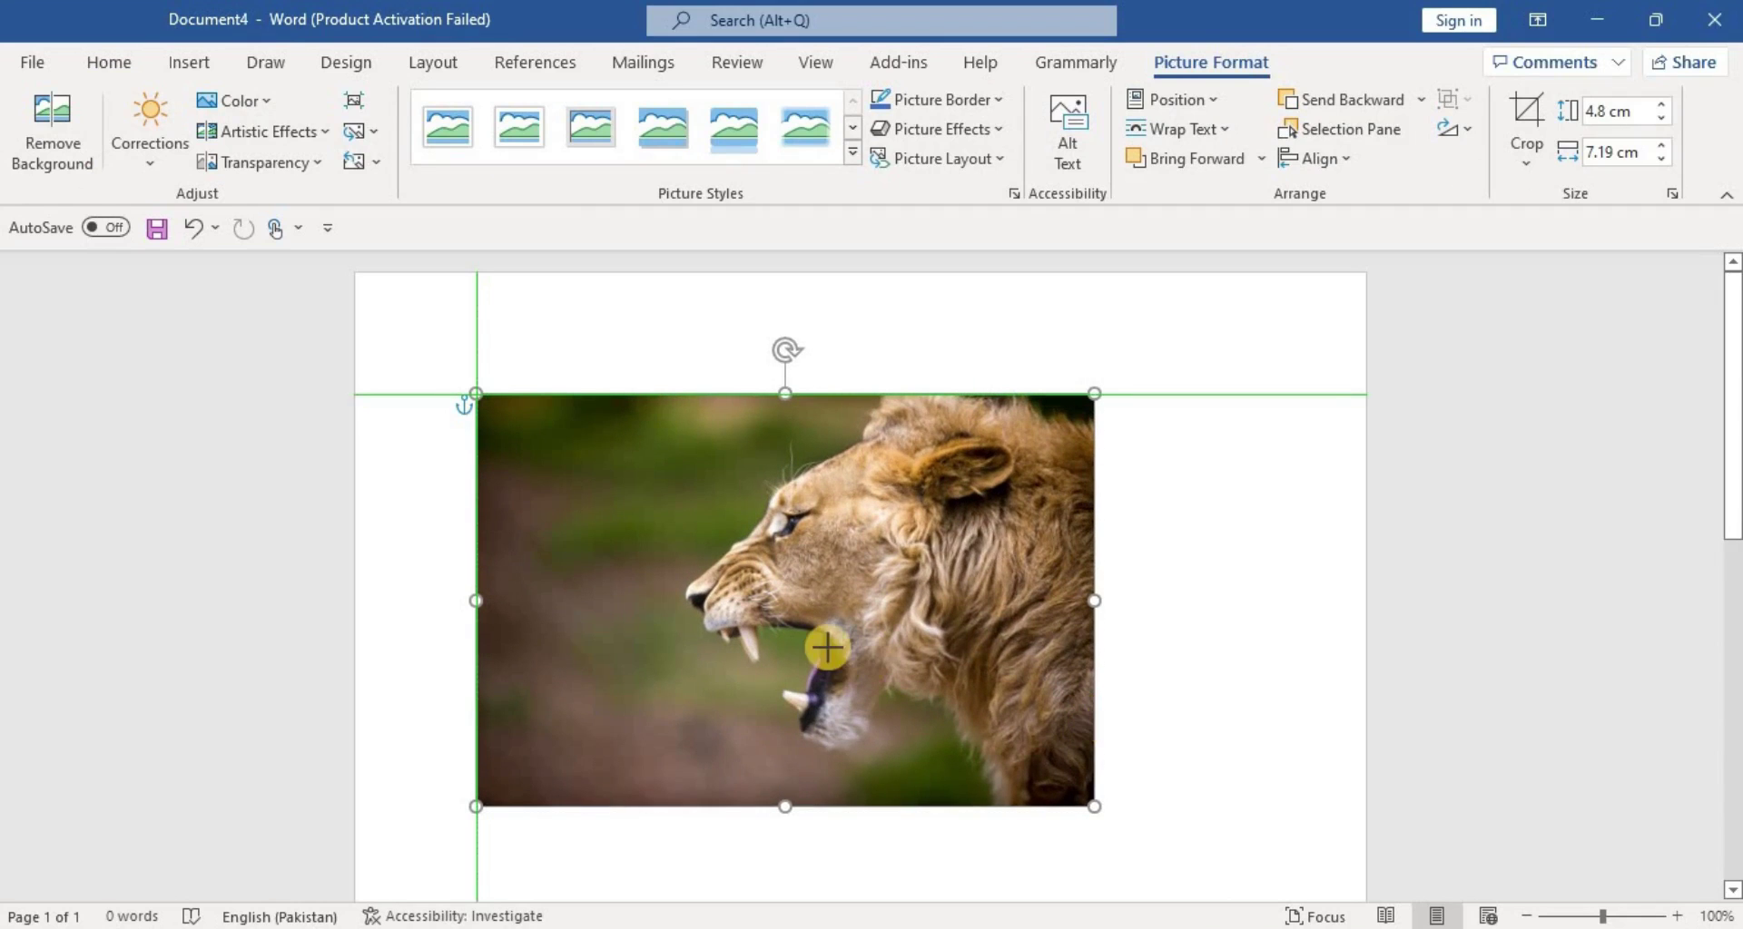
left_click_drag(823, 649, 765, 632)
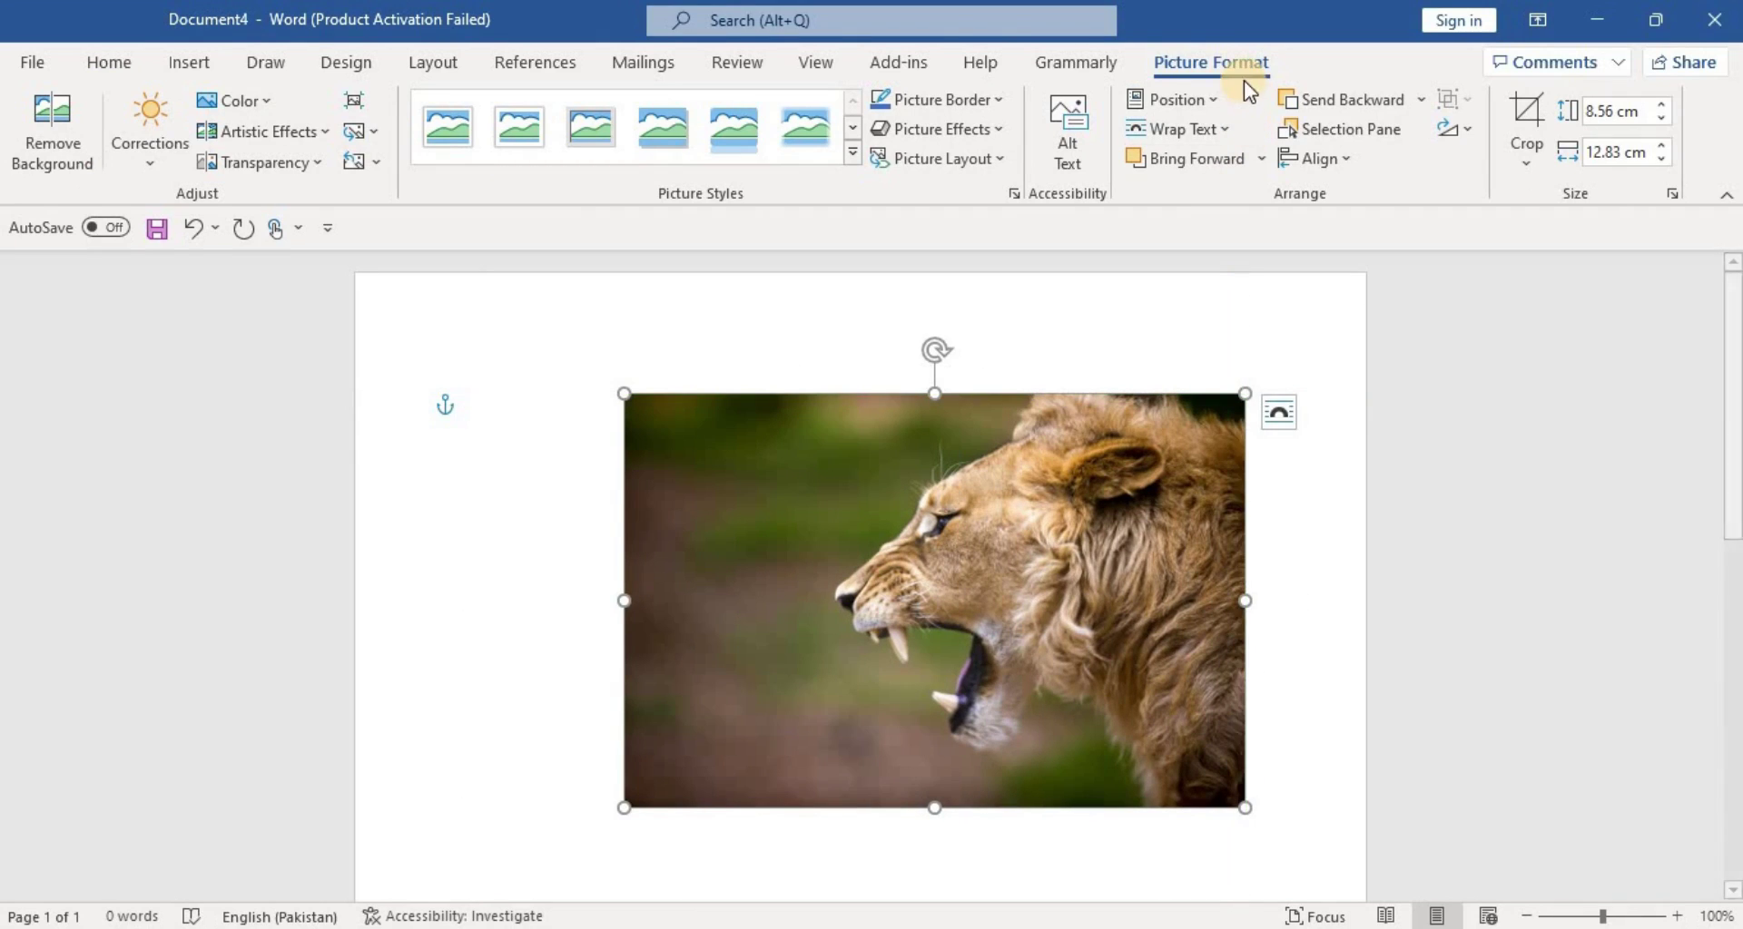
Step: In Remove Background, mark the top, right edge and lower mane as areas to keep
left_click(94, 168)
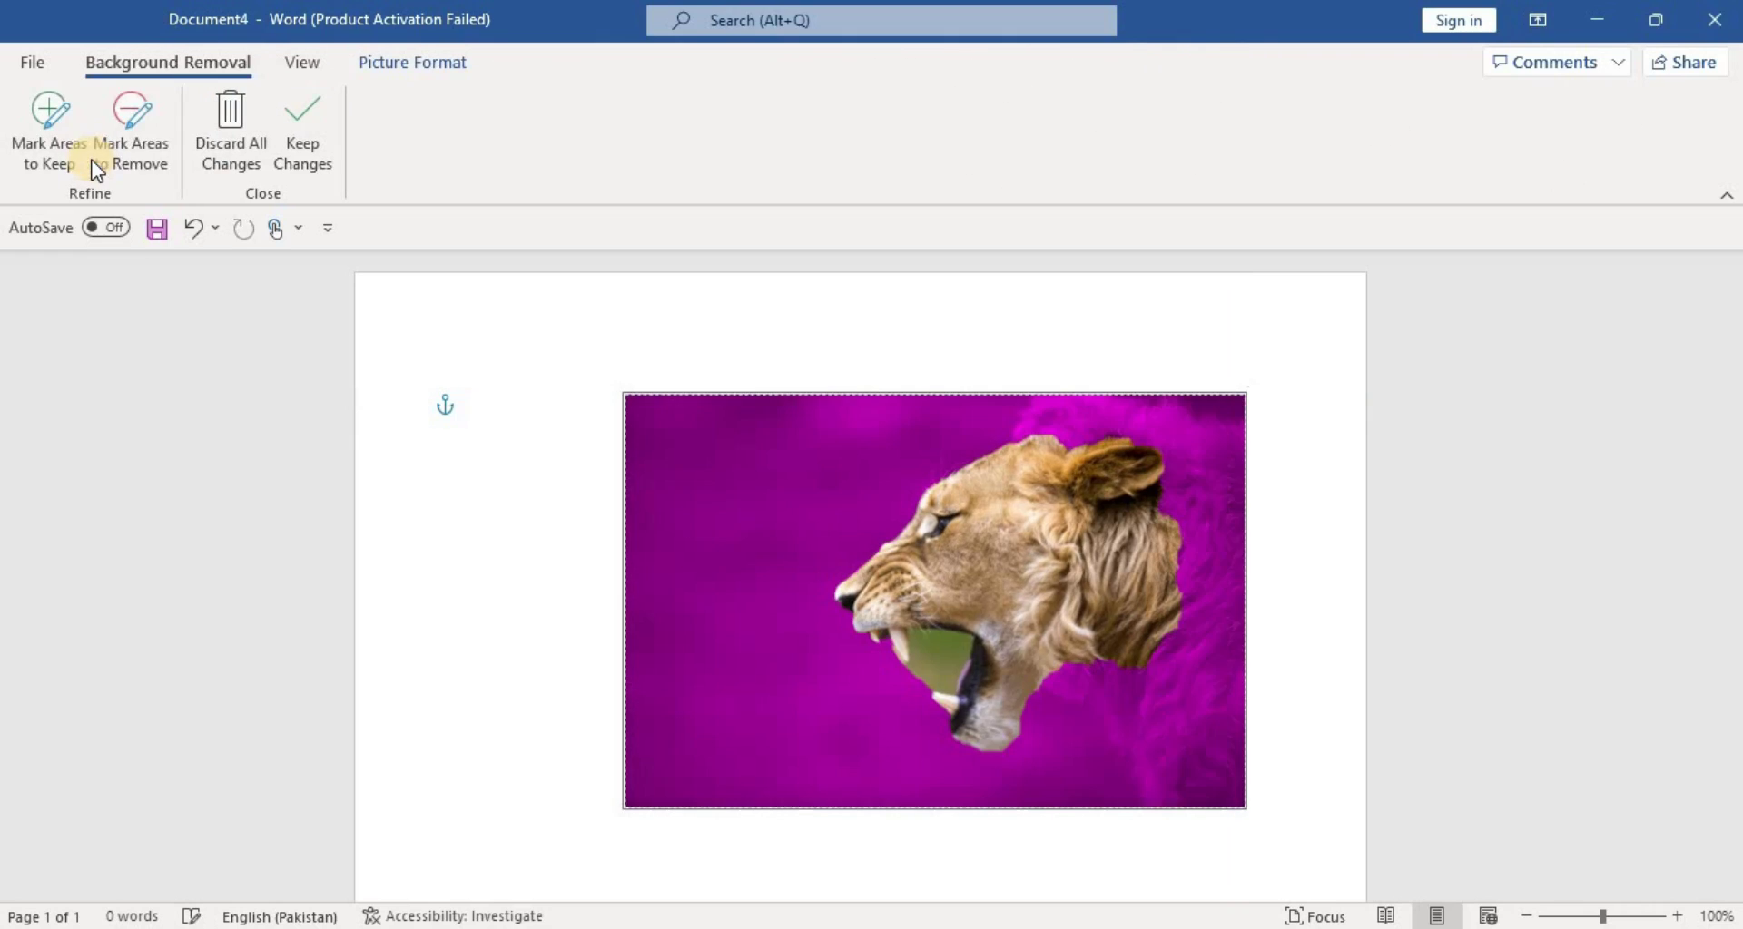
left_click(42, 164)
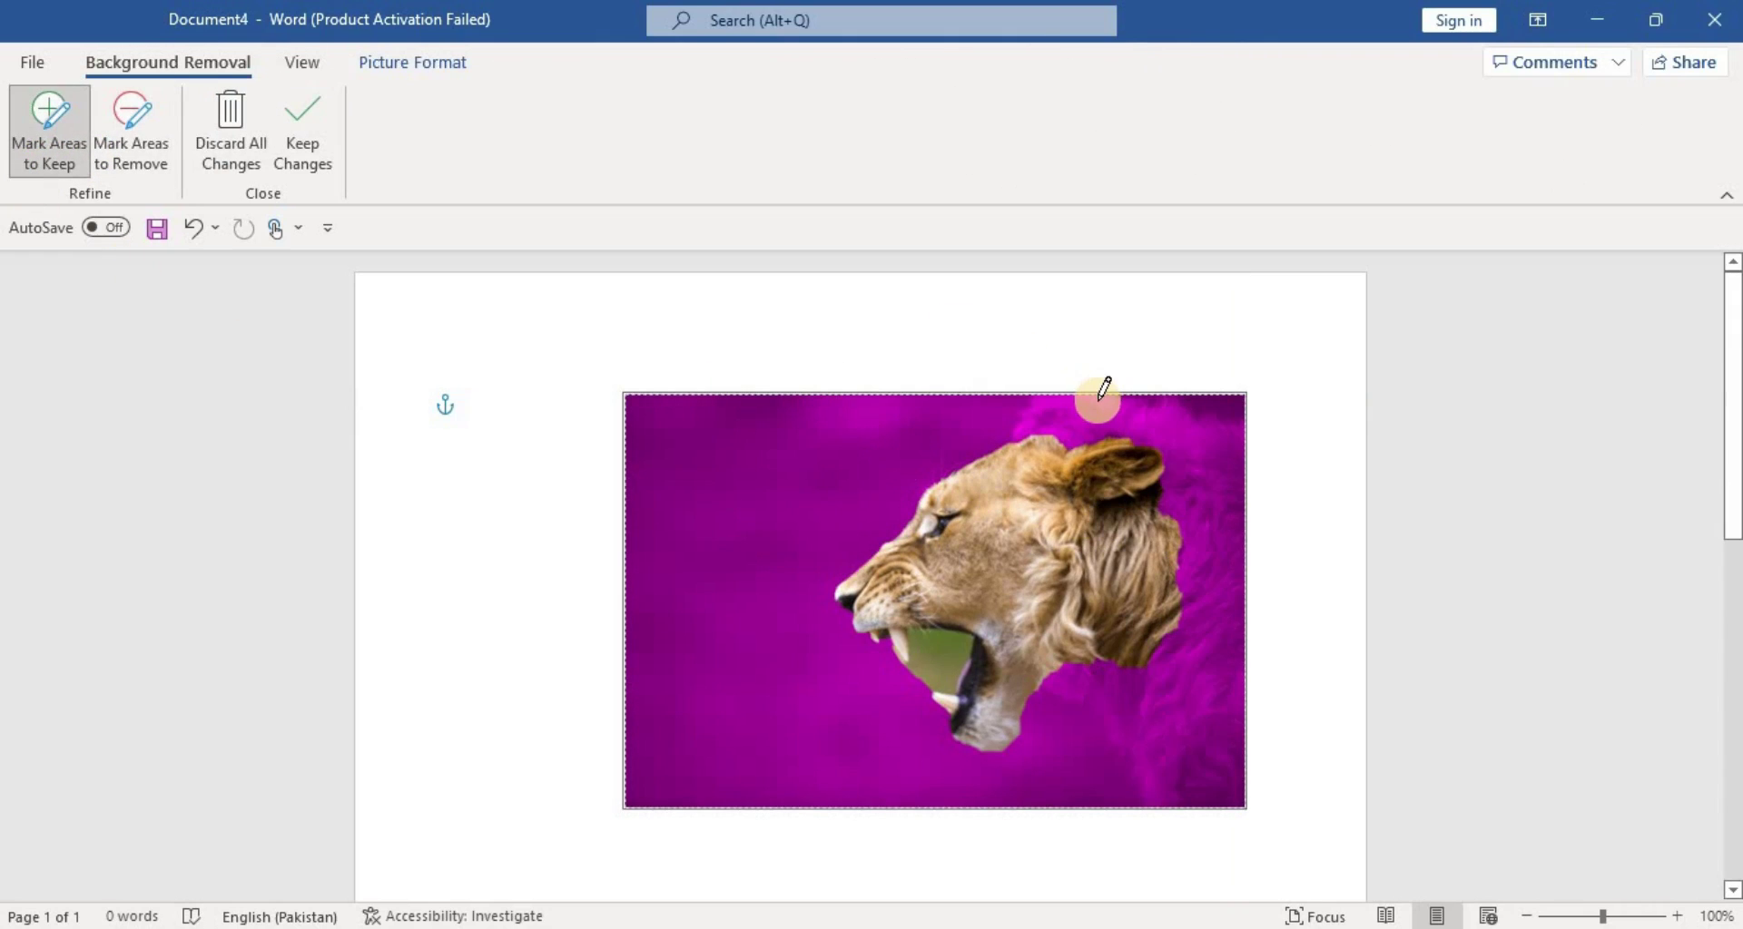
mouse_move(1072, 400)
left_mouse_down()
mouse_move(1199, 460)
mouse_move(1216, 781)
mouse_move(1135, 717)
left_mouse_up()
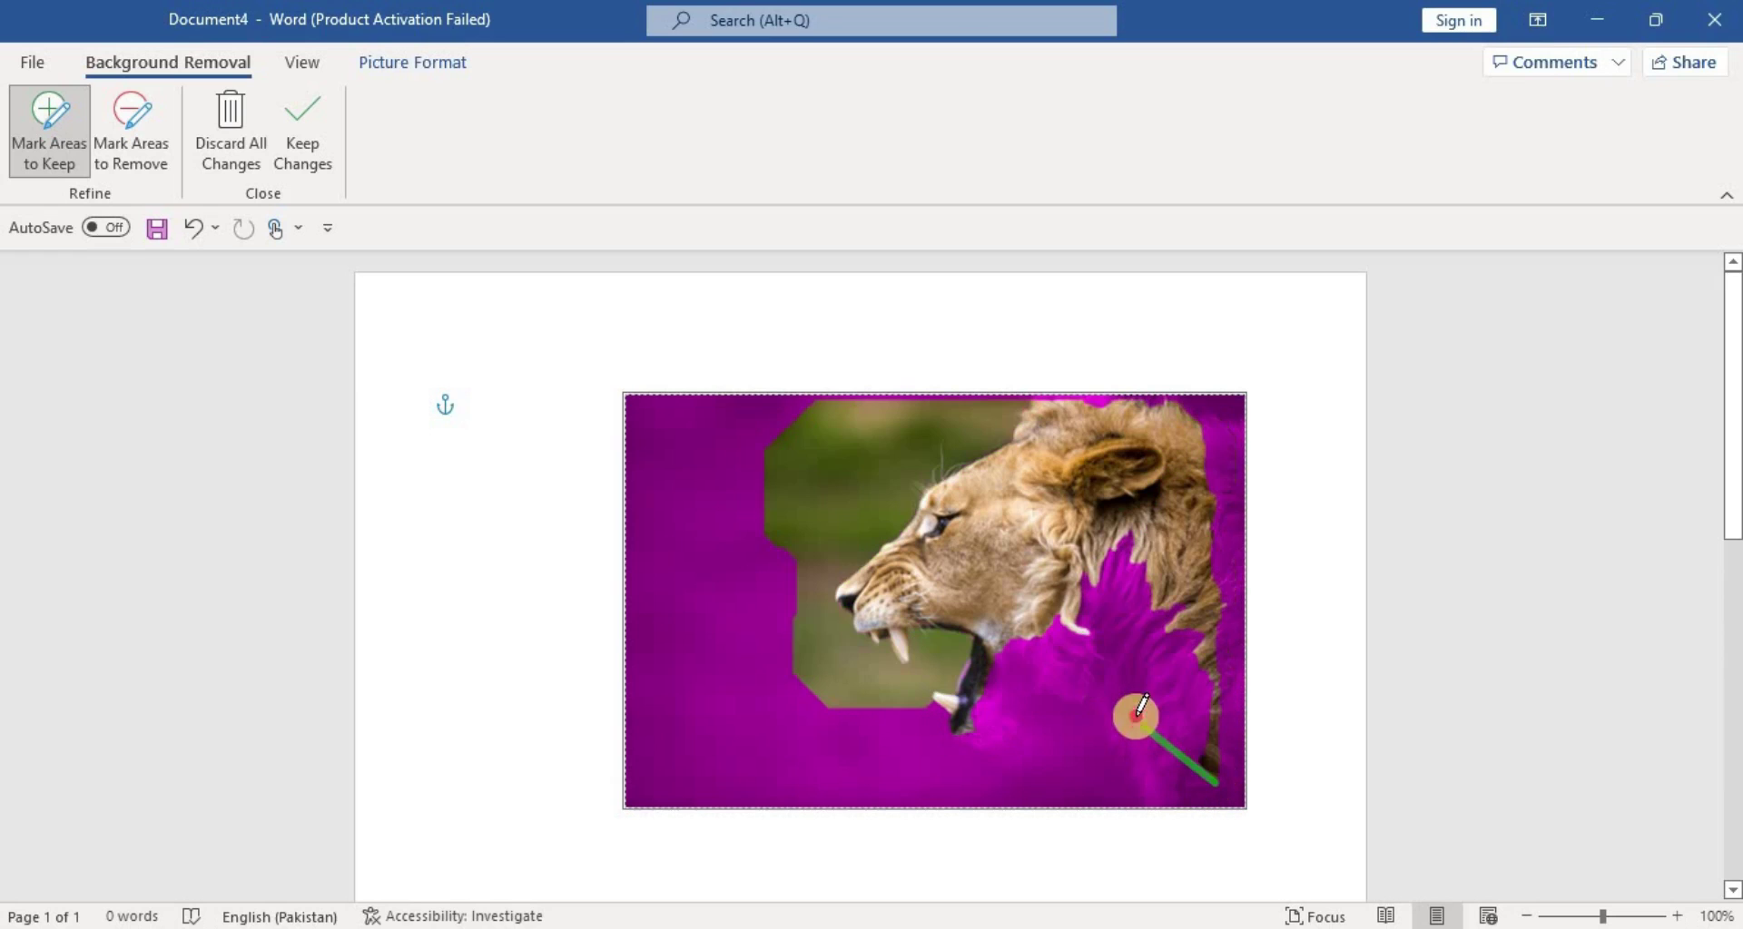
left_click_drag(1217, 458, 1224, 570)
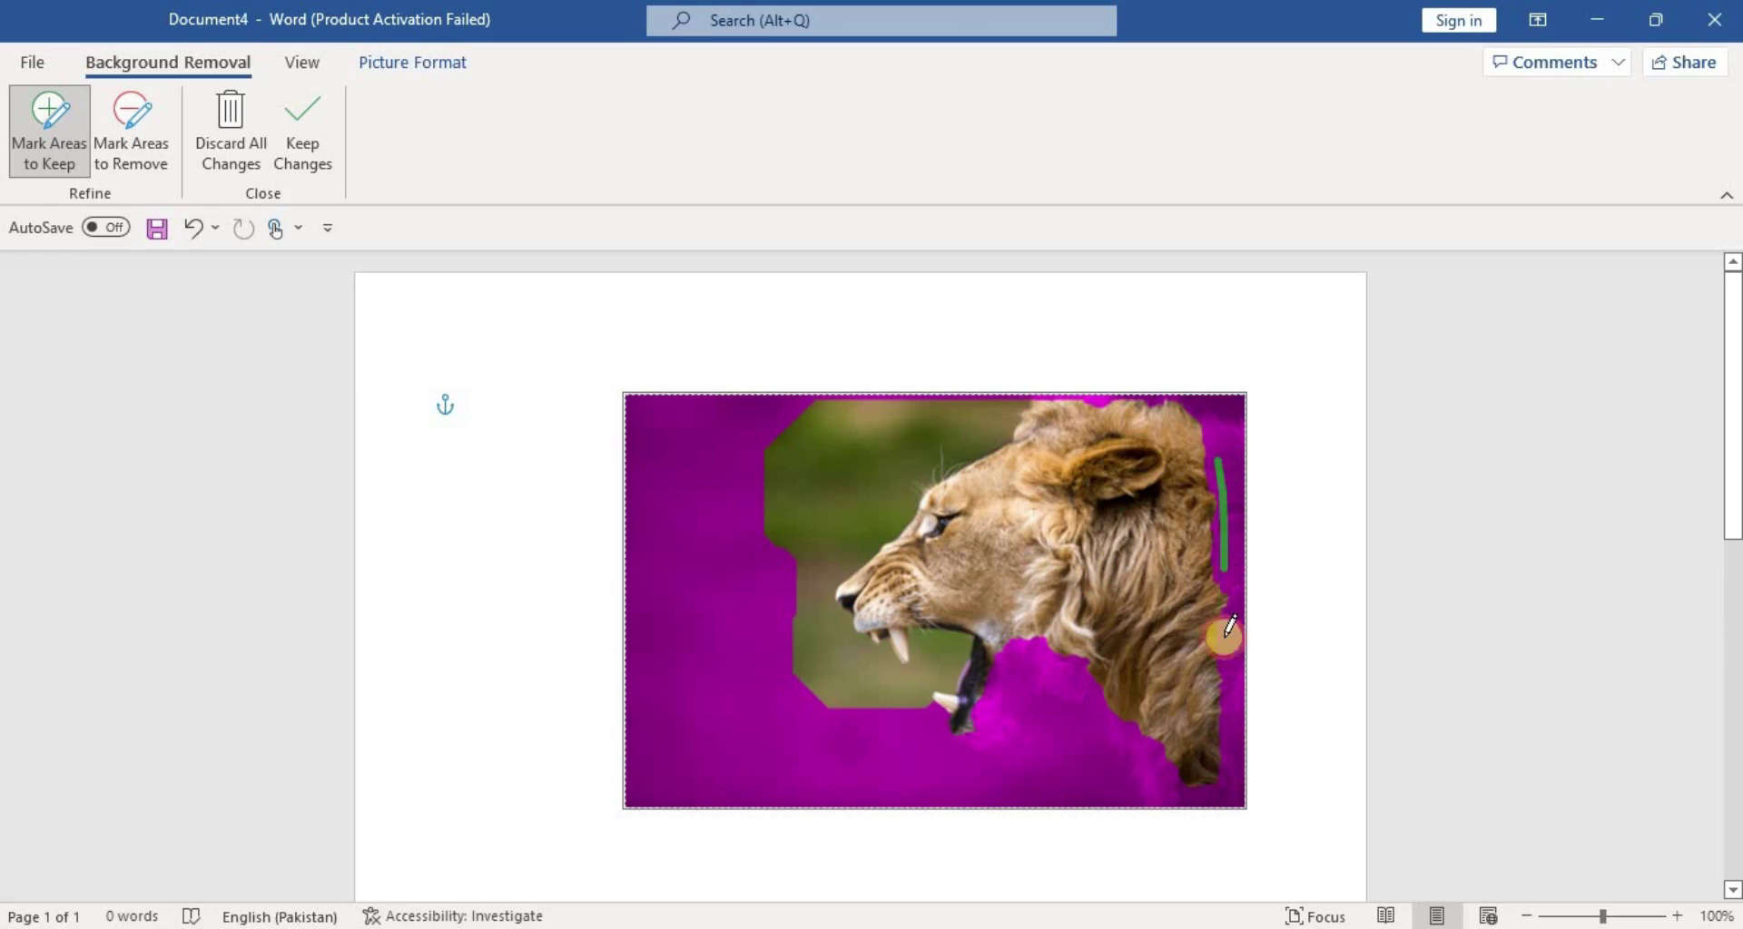
mouse_move(1230, 626)
left_mouse_down()
mouse_move(1214, 798)
mouse_move(1116, 723)
left_mouse_up()
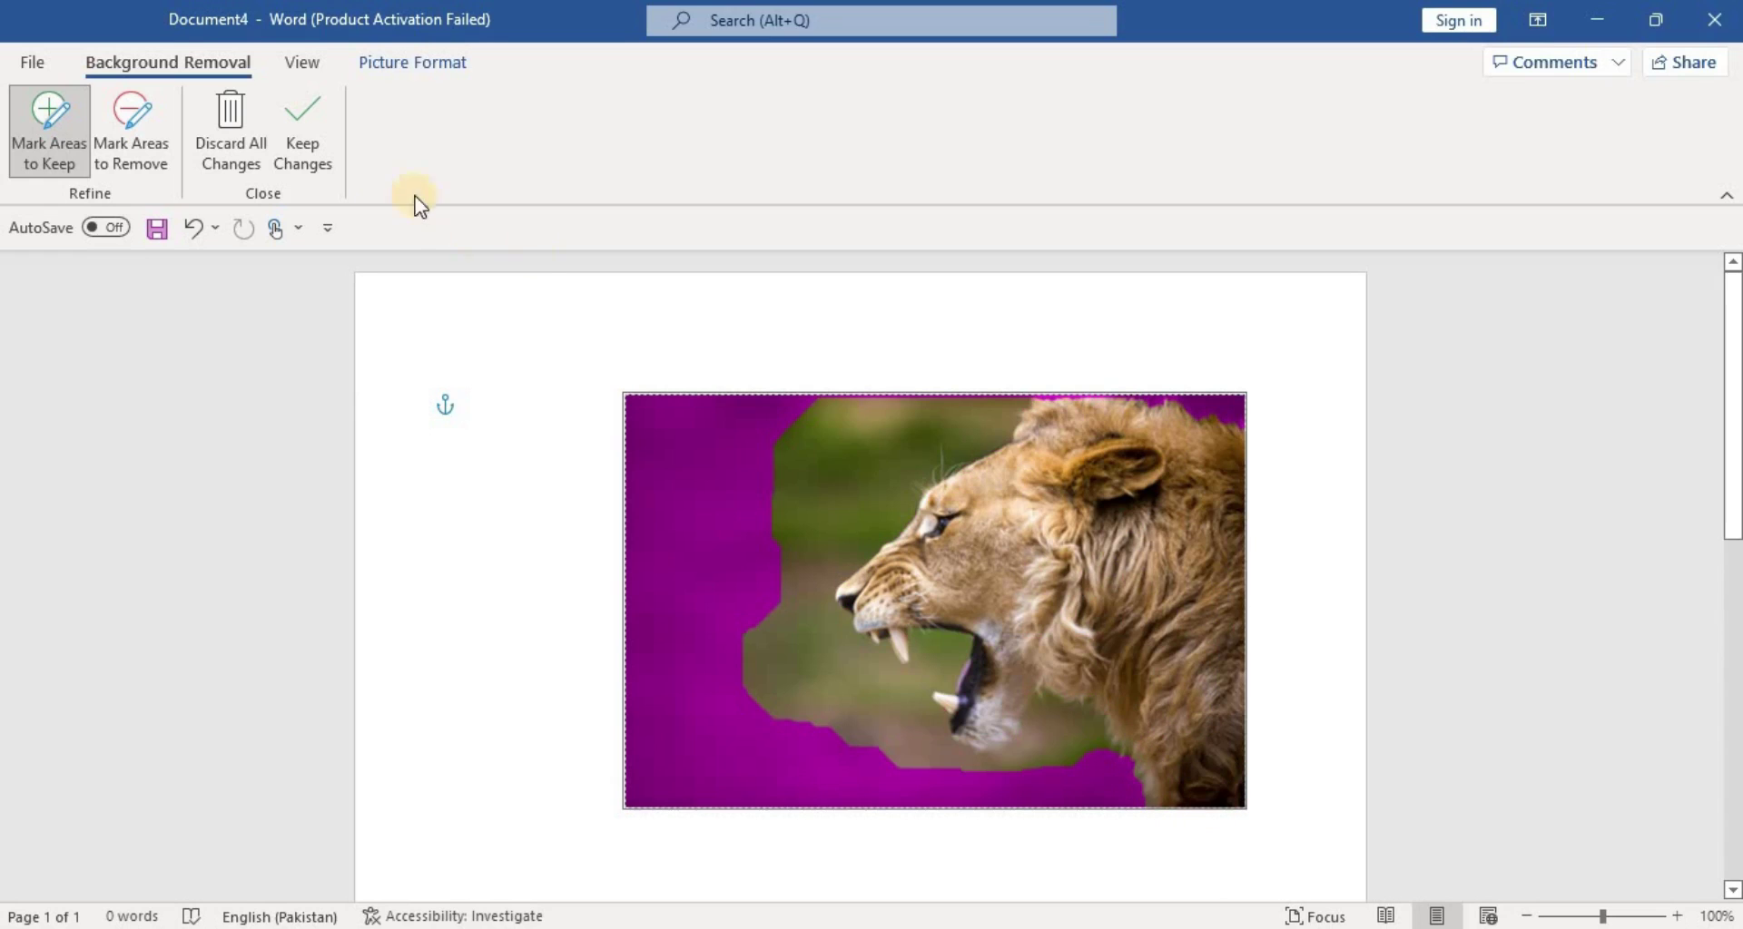
Step: Remove the green near the forehead, jaw and chin, keep changes, and shrink to 7.47 × 11.2 cm
left_click(132, 131)
left_click_drag(906, 460, 1008, 400)
left_click_drag(759, 662, 874, 683)
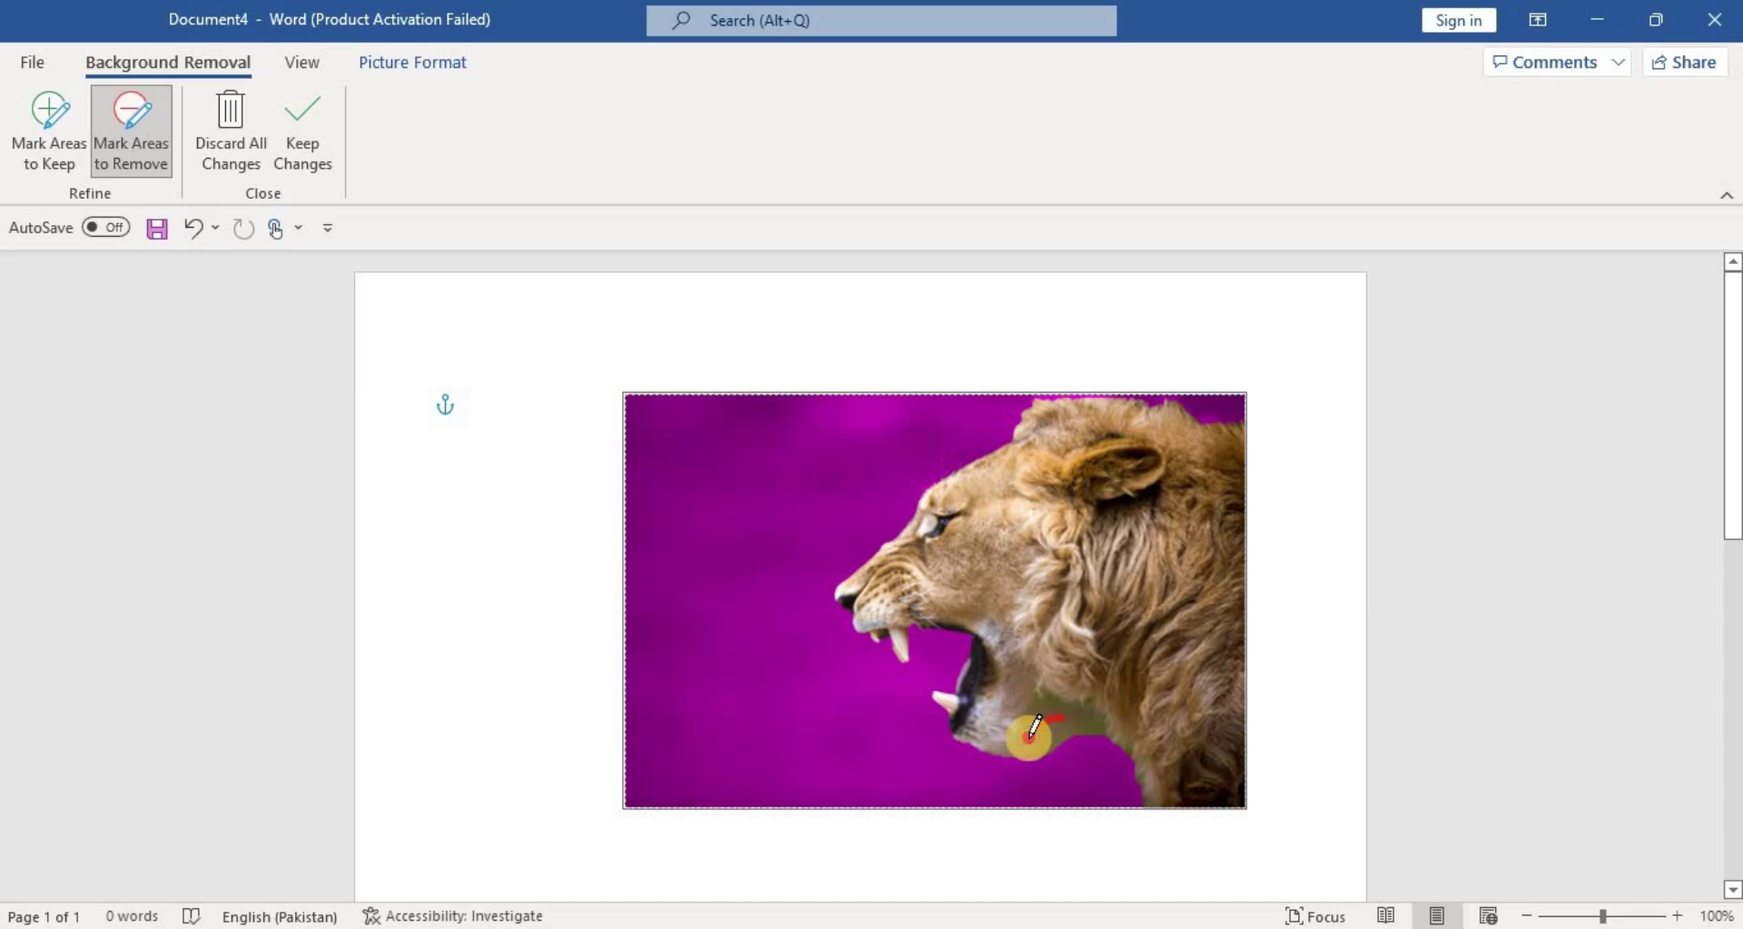
left_click_drag(1066, 719, 1035, 712)
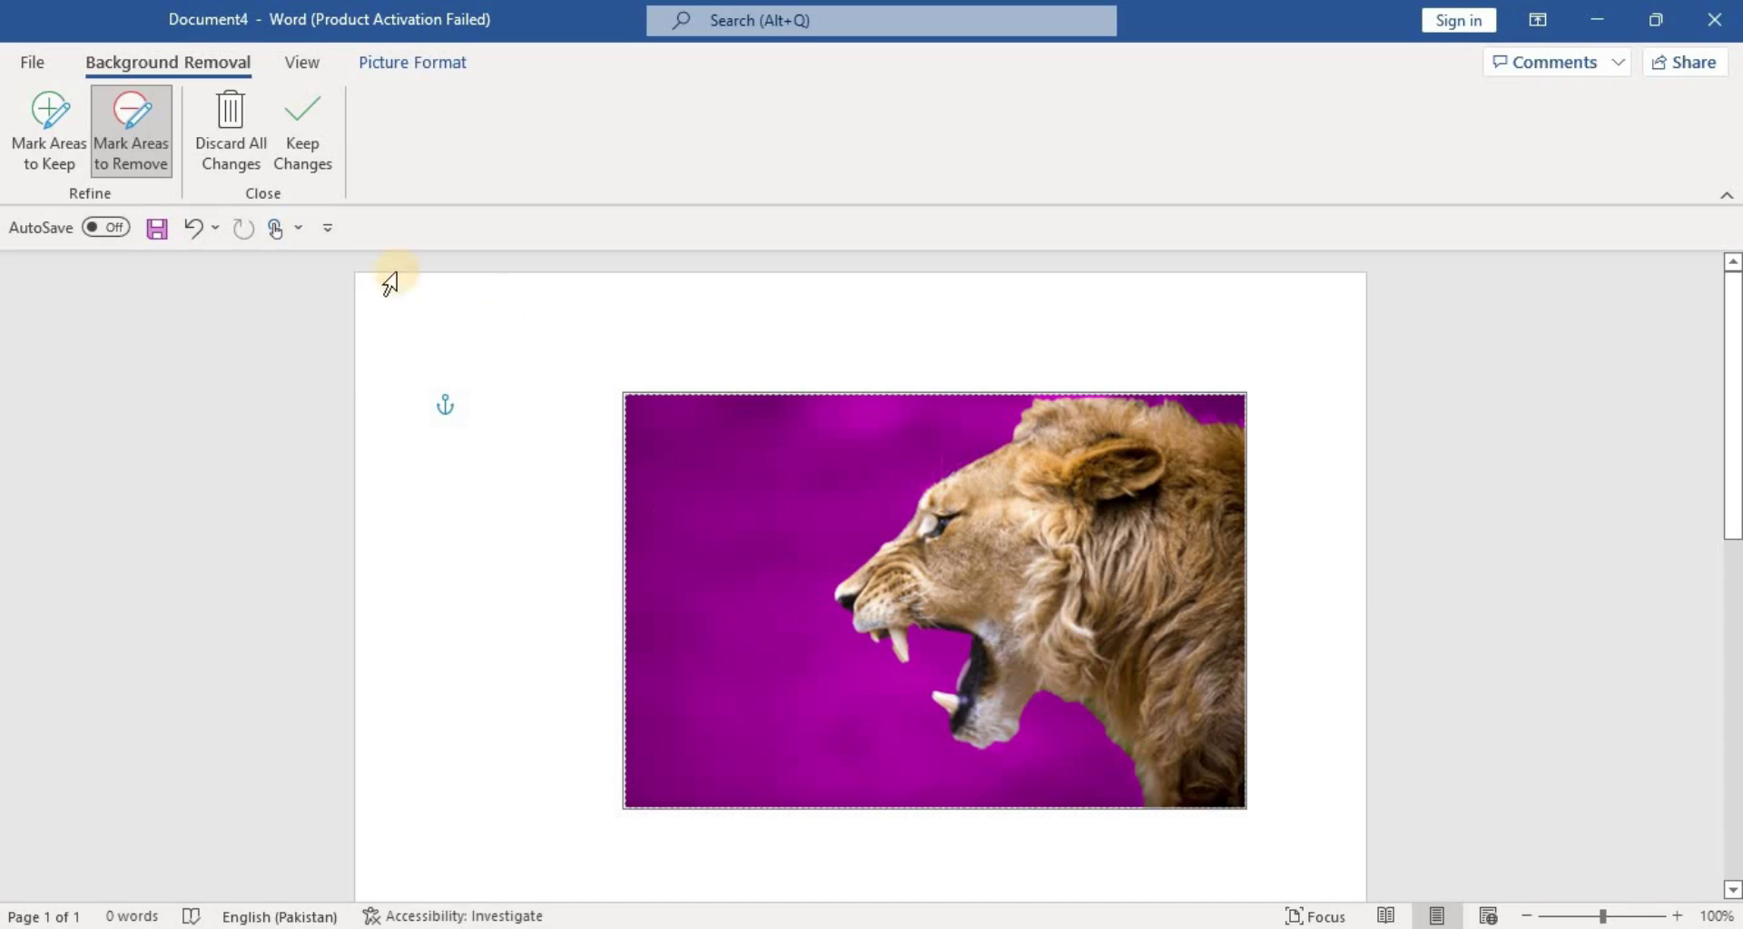
left_click(291, 148)
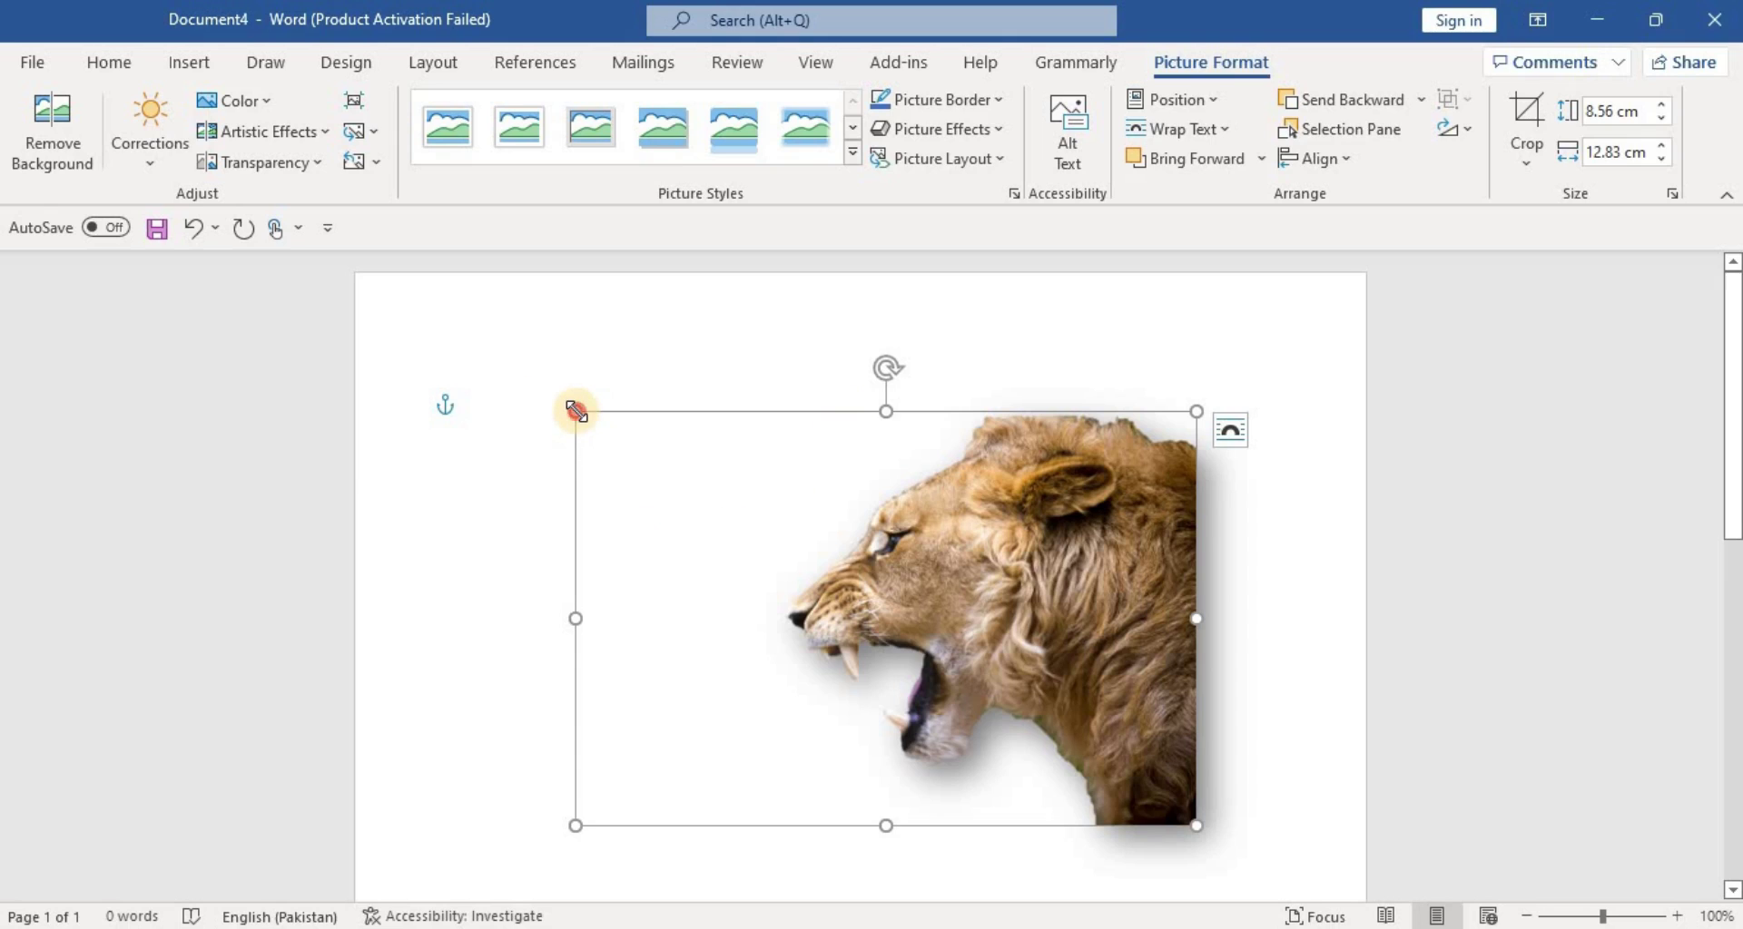
left_click_drag(576, 412, 653, 464)
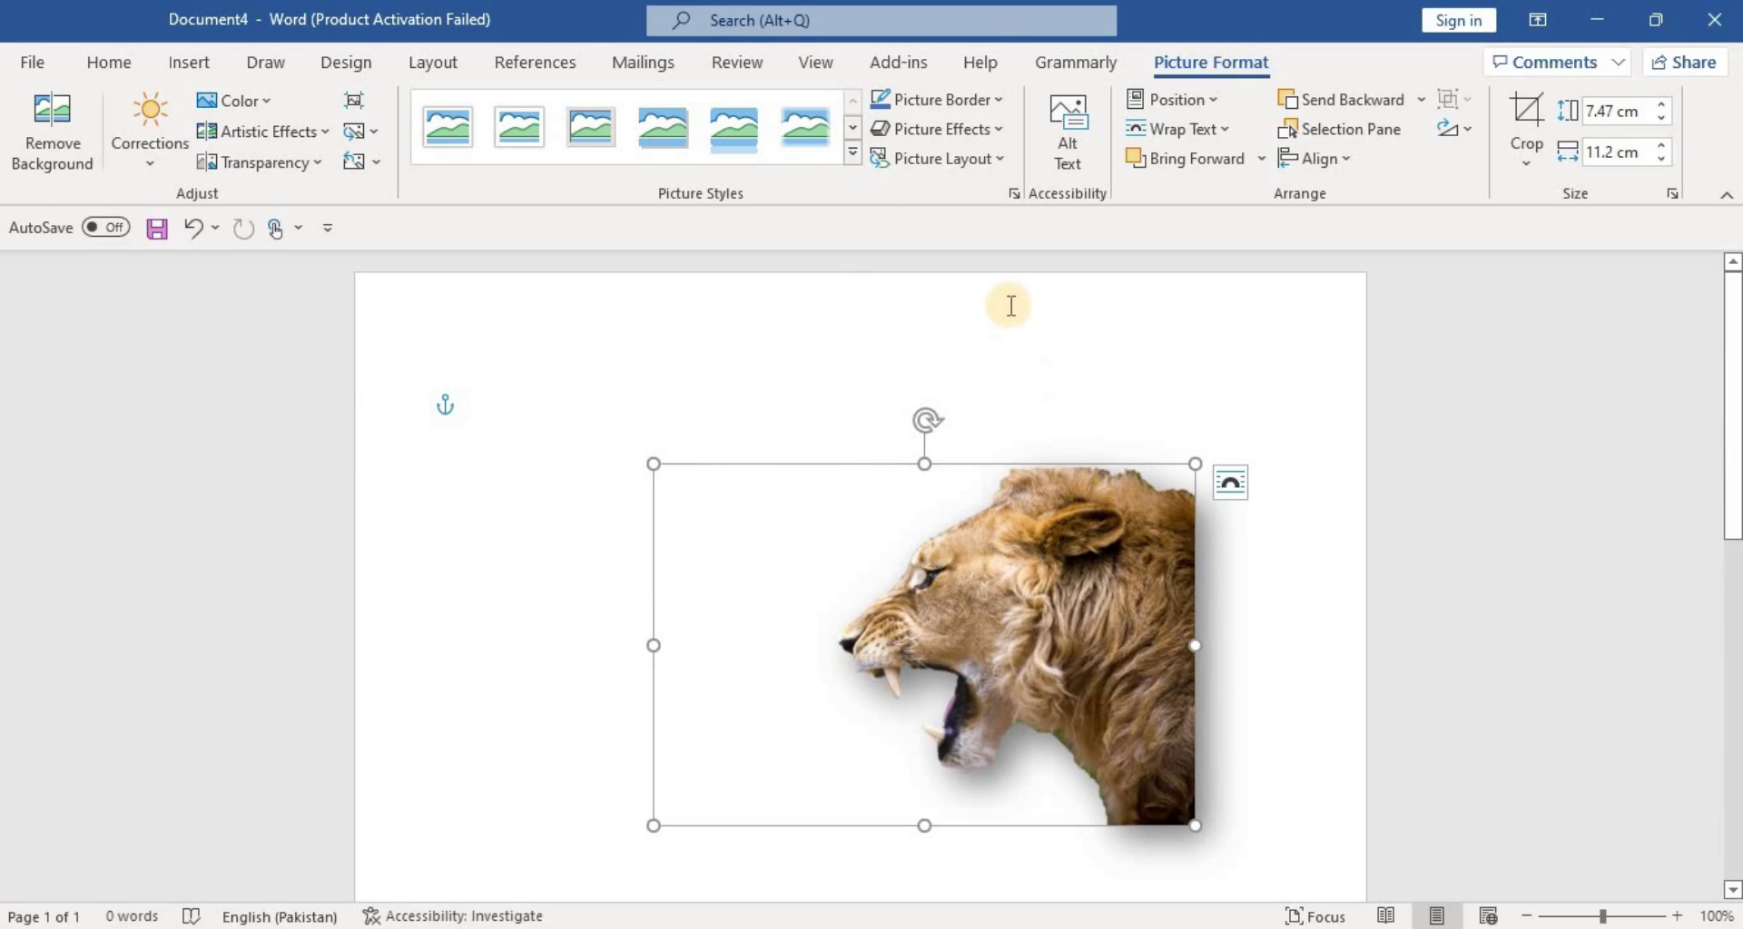
Step: Set the lion picture's fill to Picture or texture fill in the Format Picture pane
right_click(764, 538)
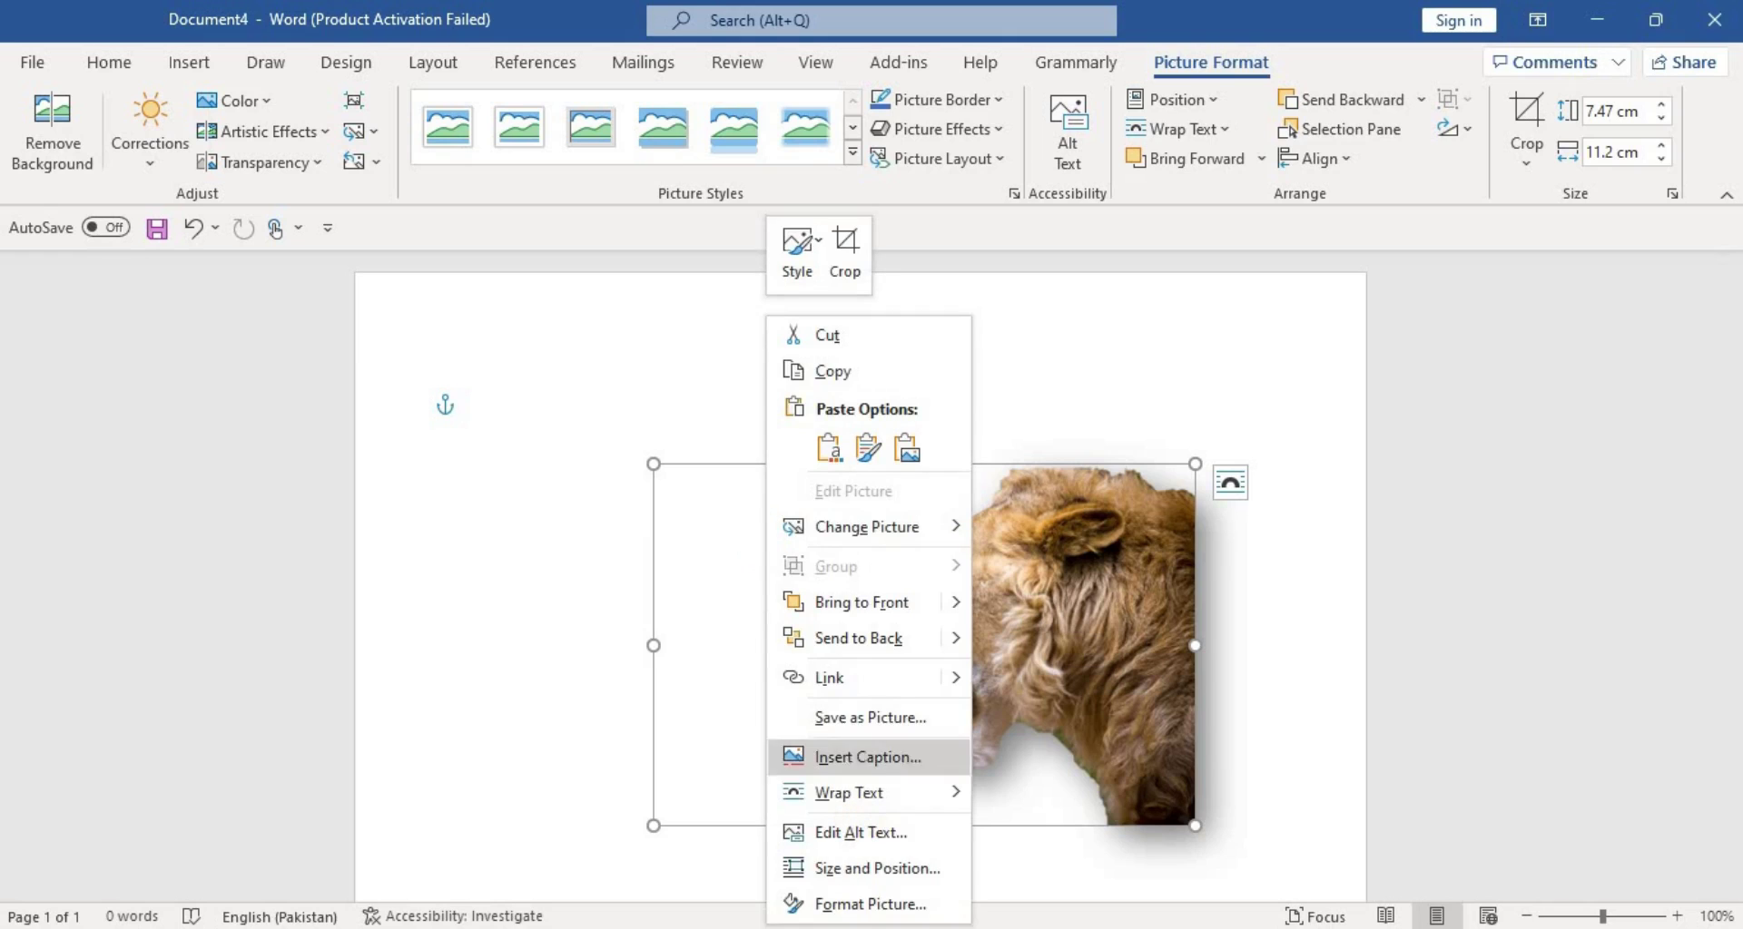
left_click(861, 904)
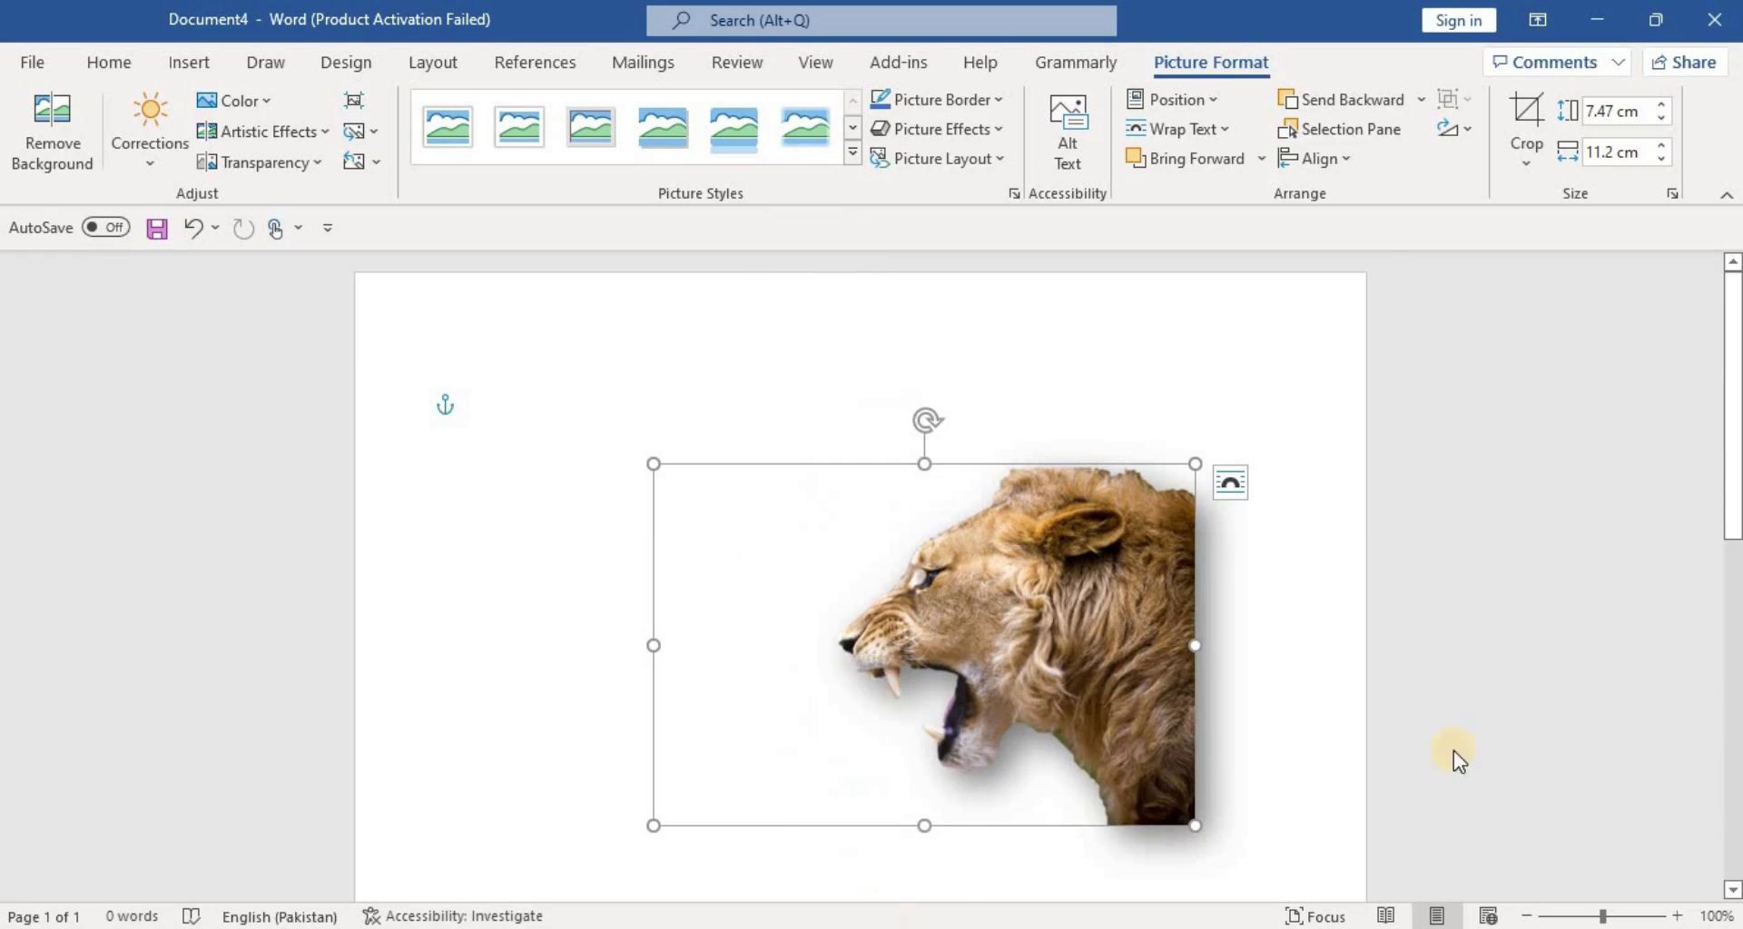
left_click(1429, 347)
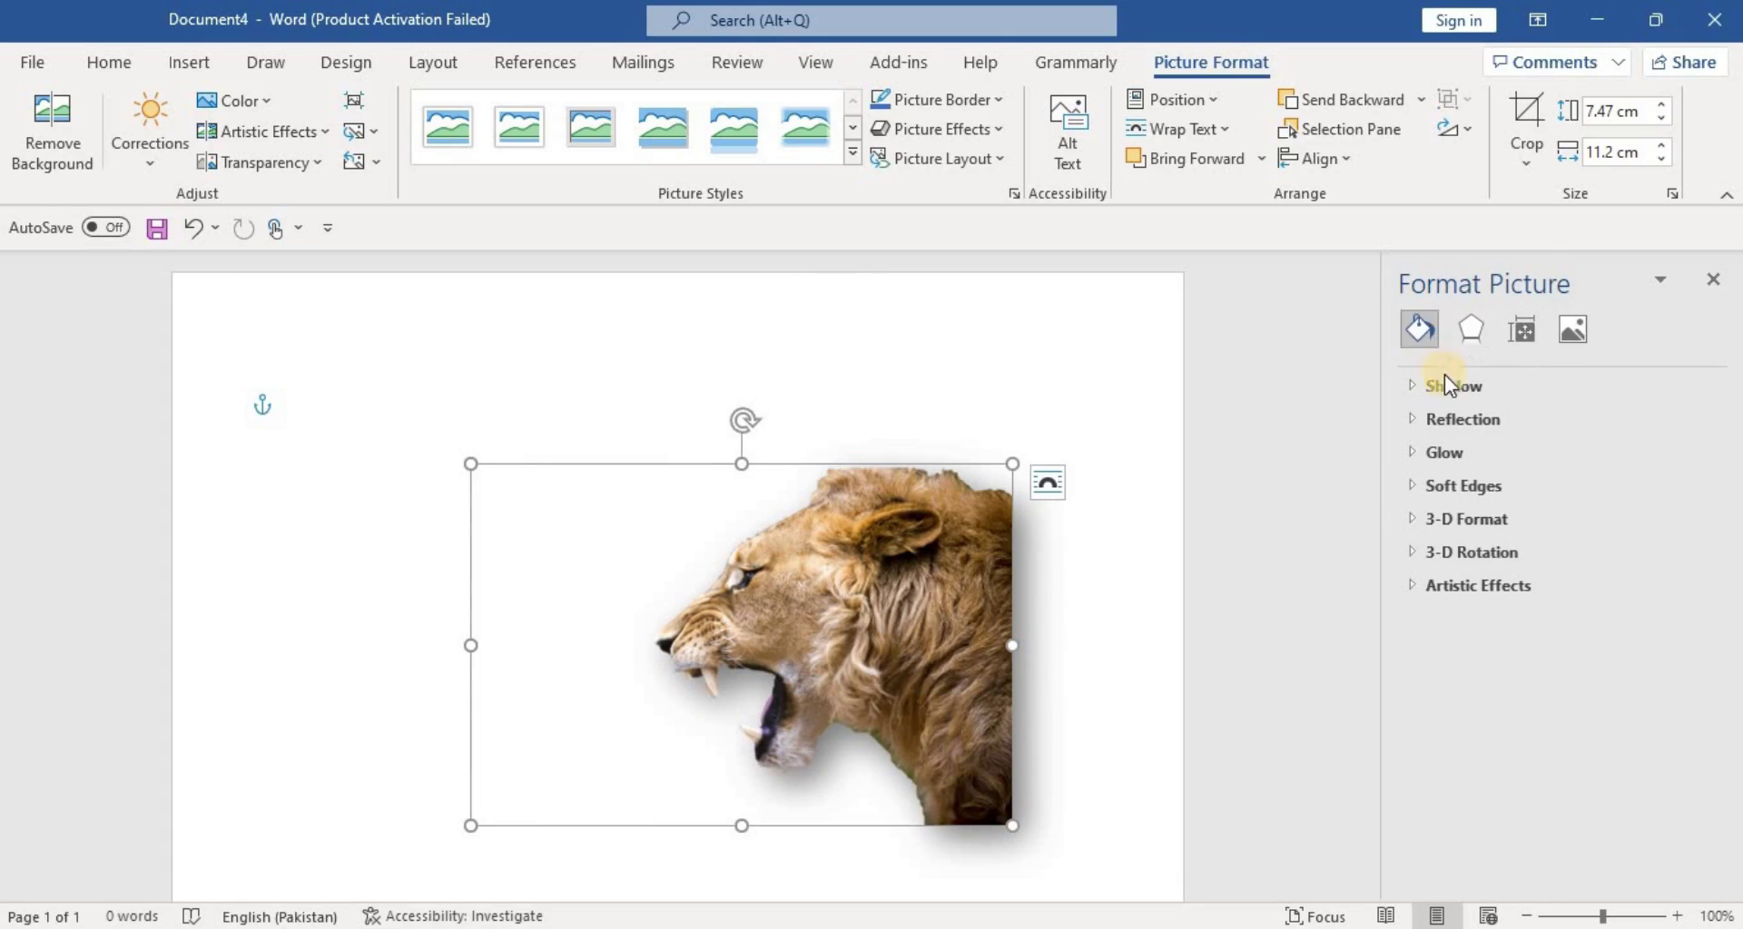
left_click(1450, 387)
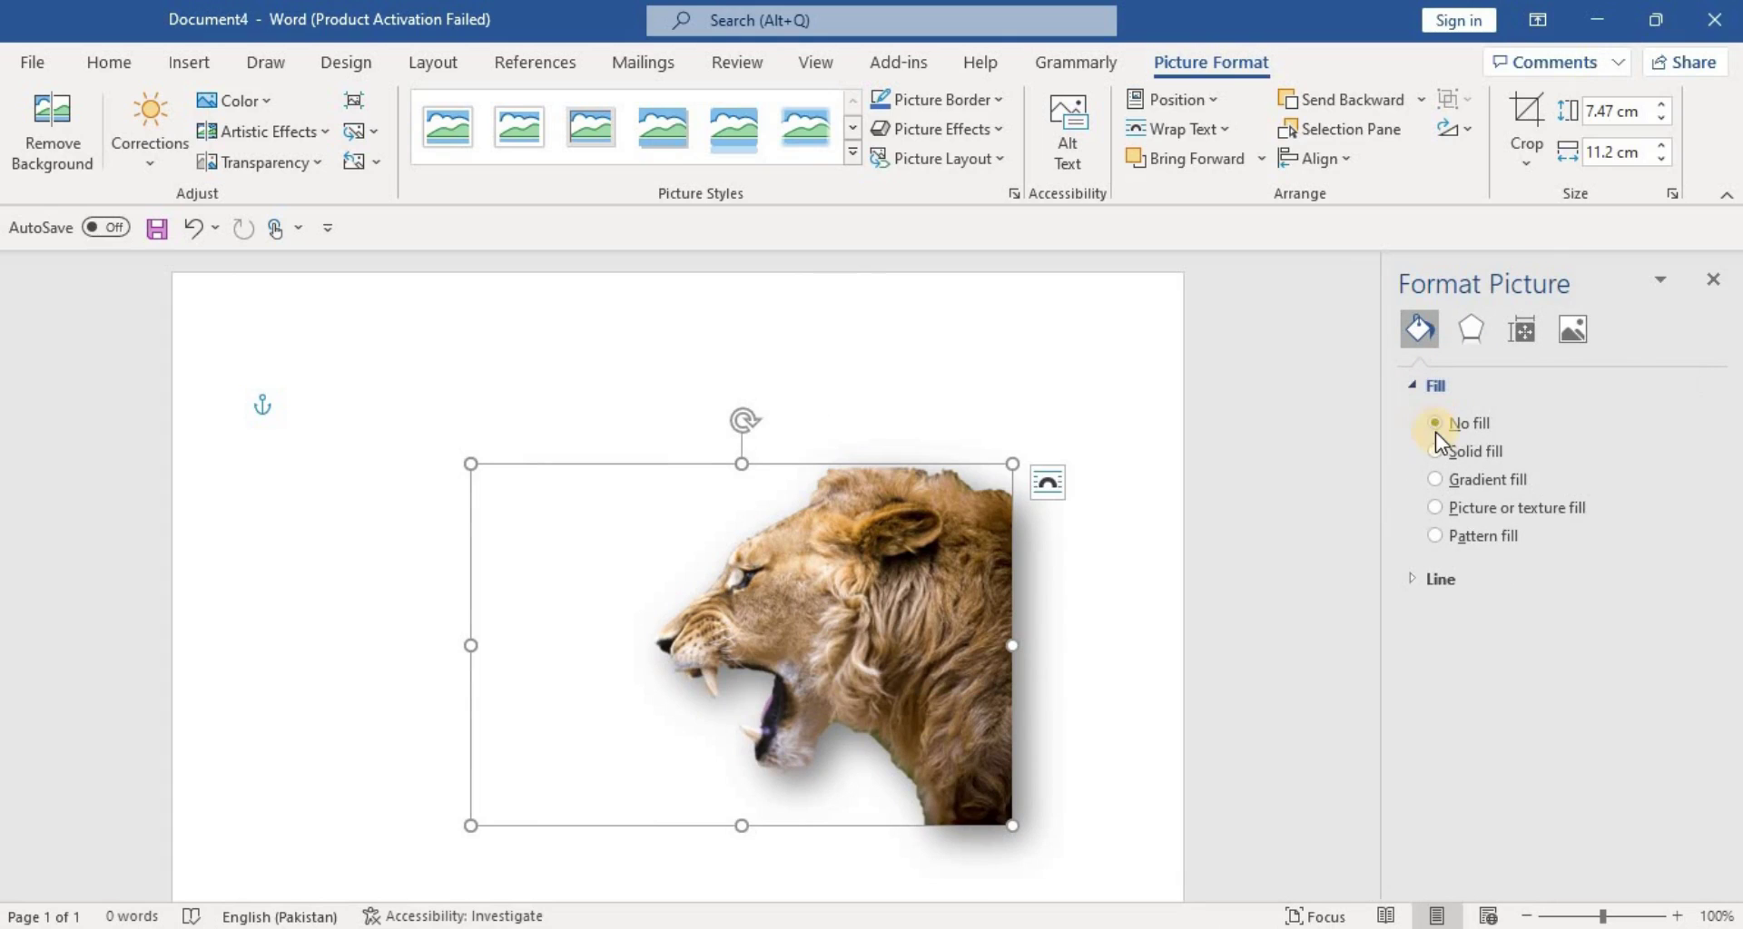
left_click(1436, 451)
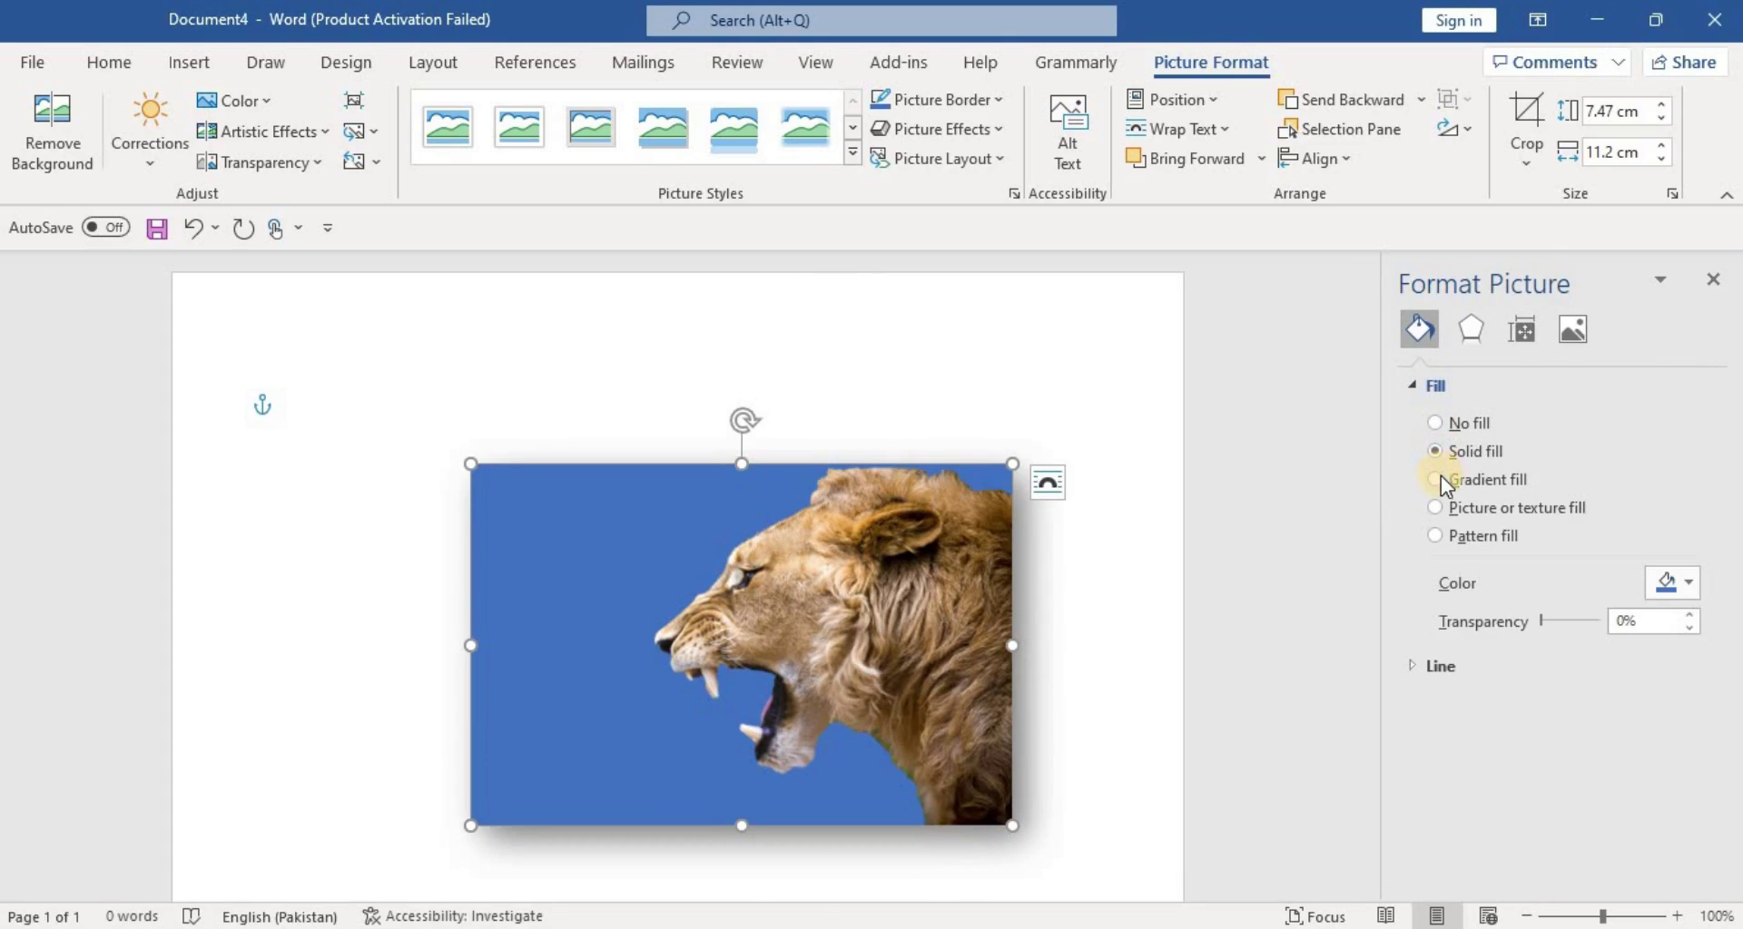
left_click(1446, 481)
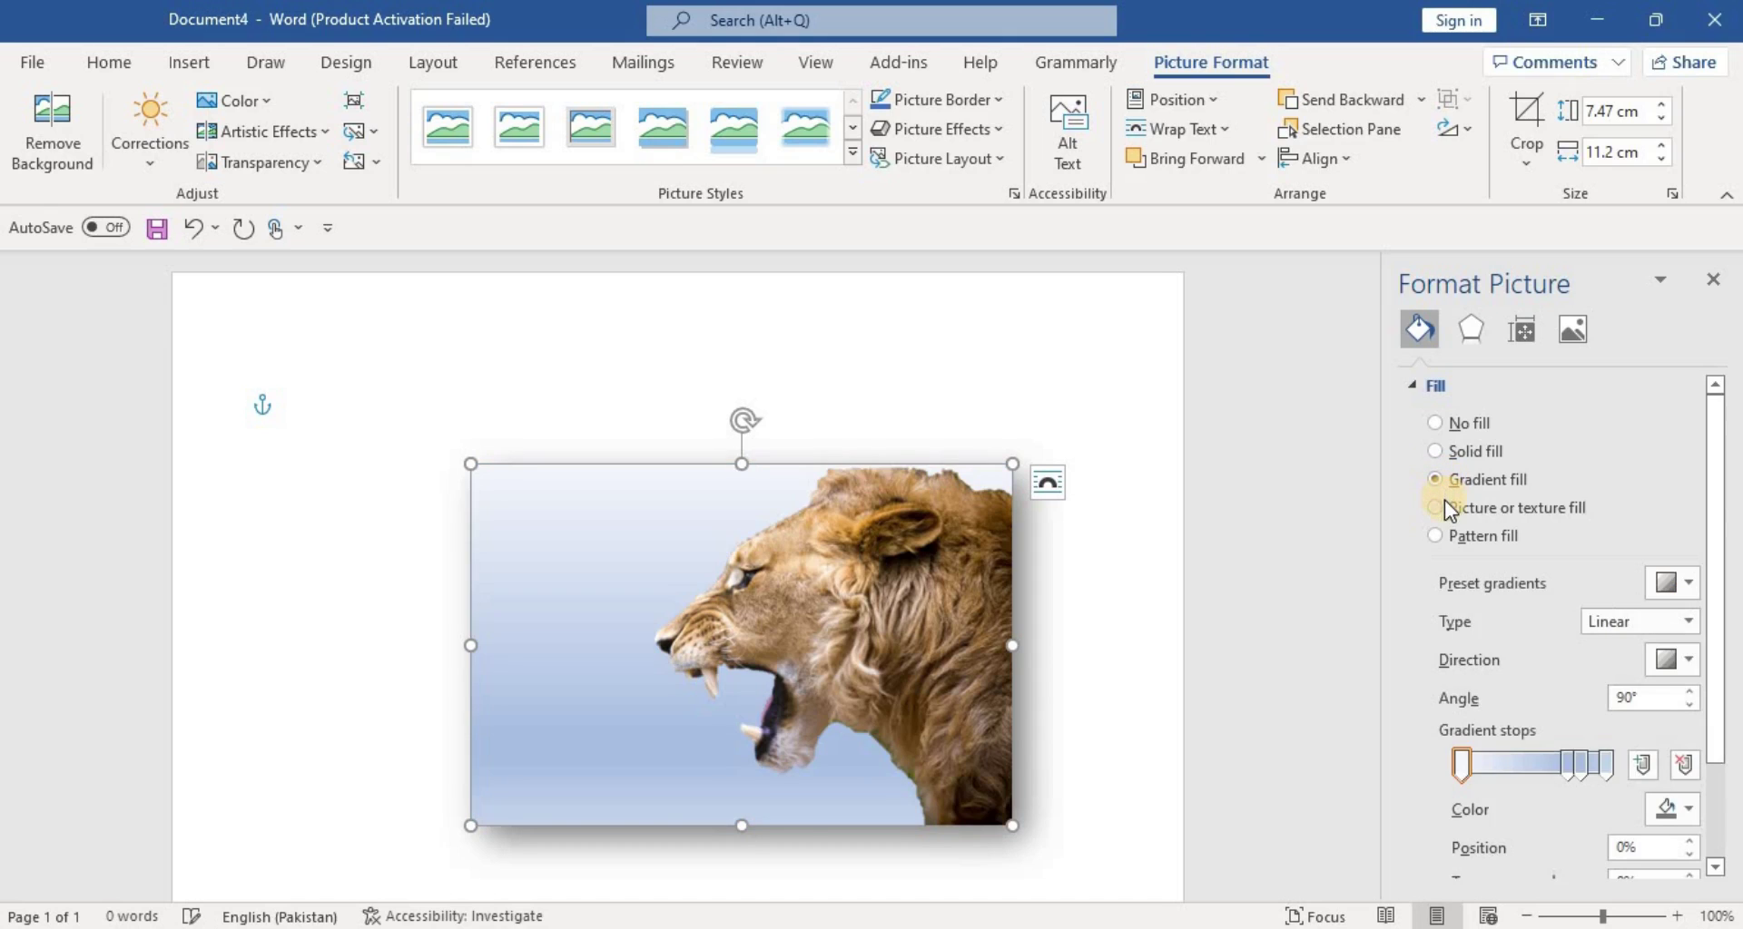
left_click(1446, 502)
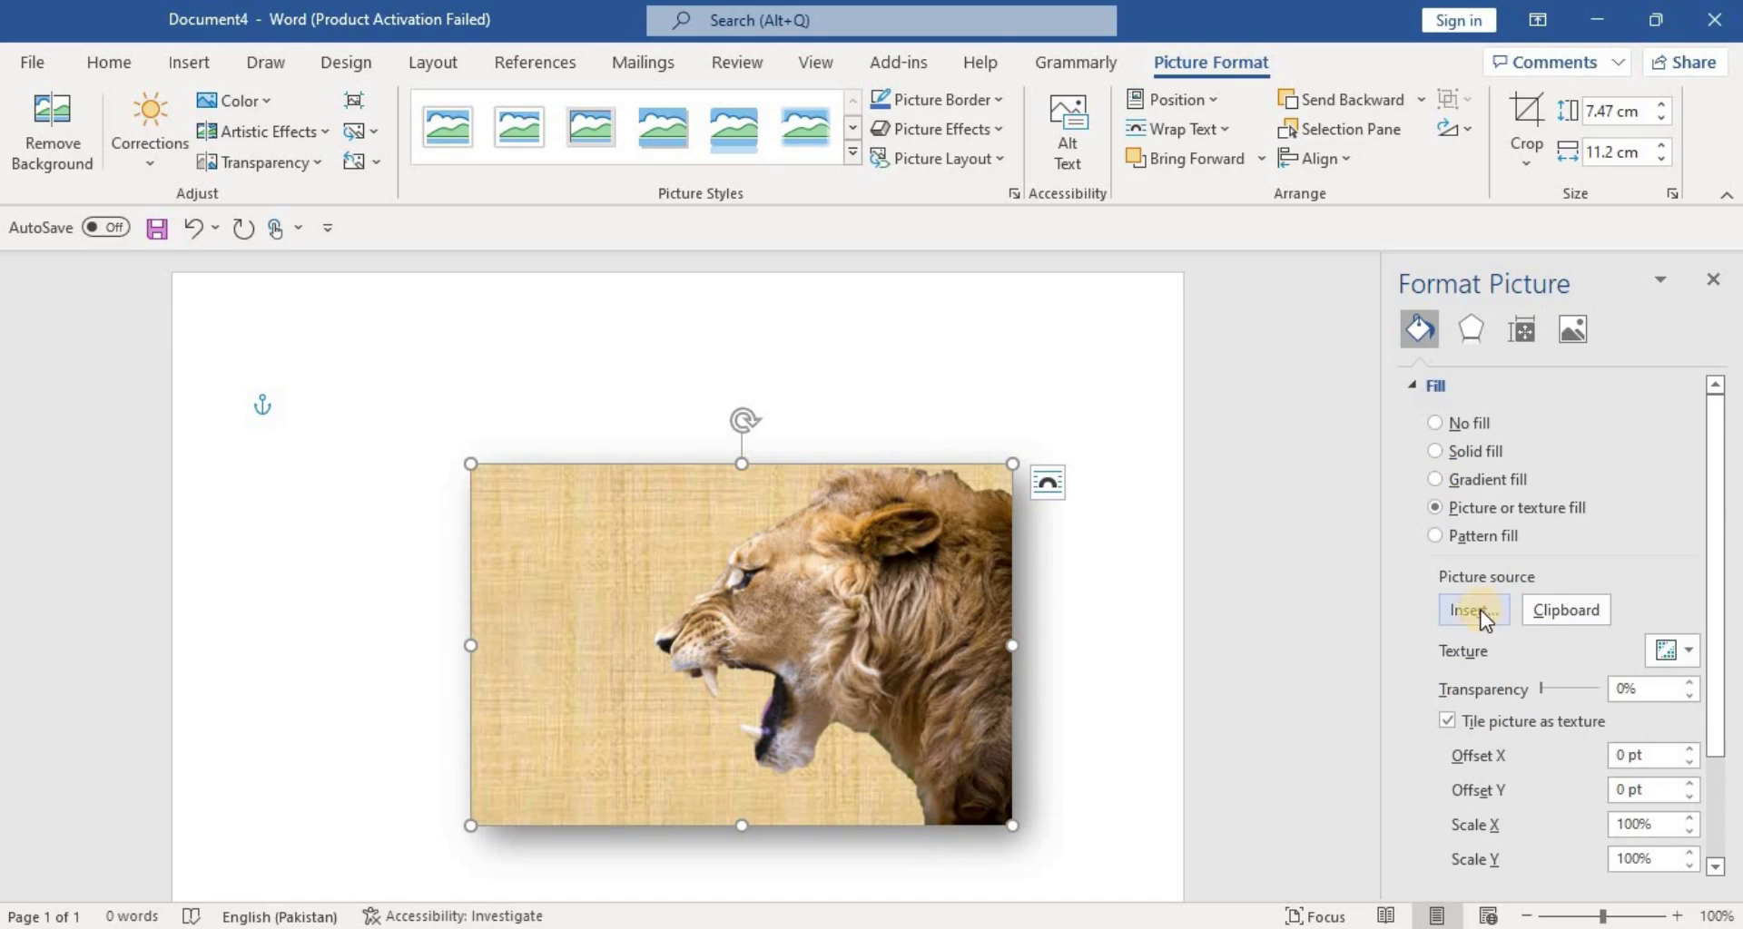
left_click(1547, 609)
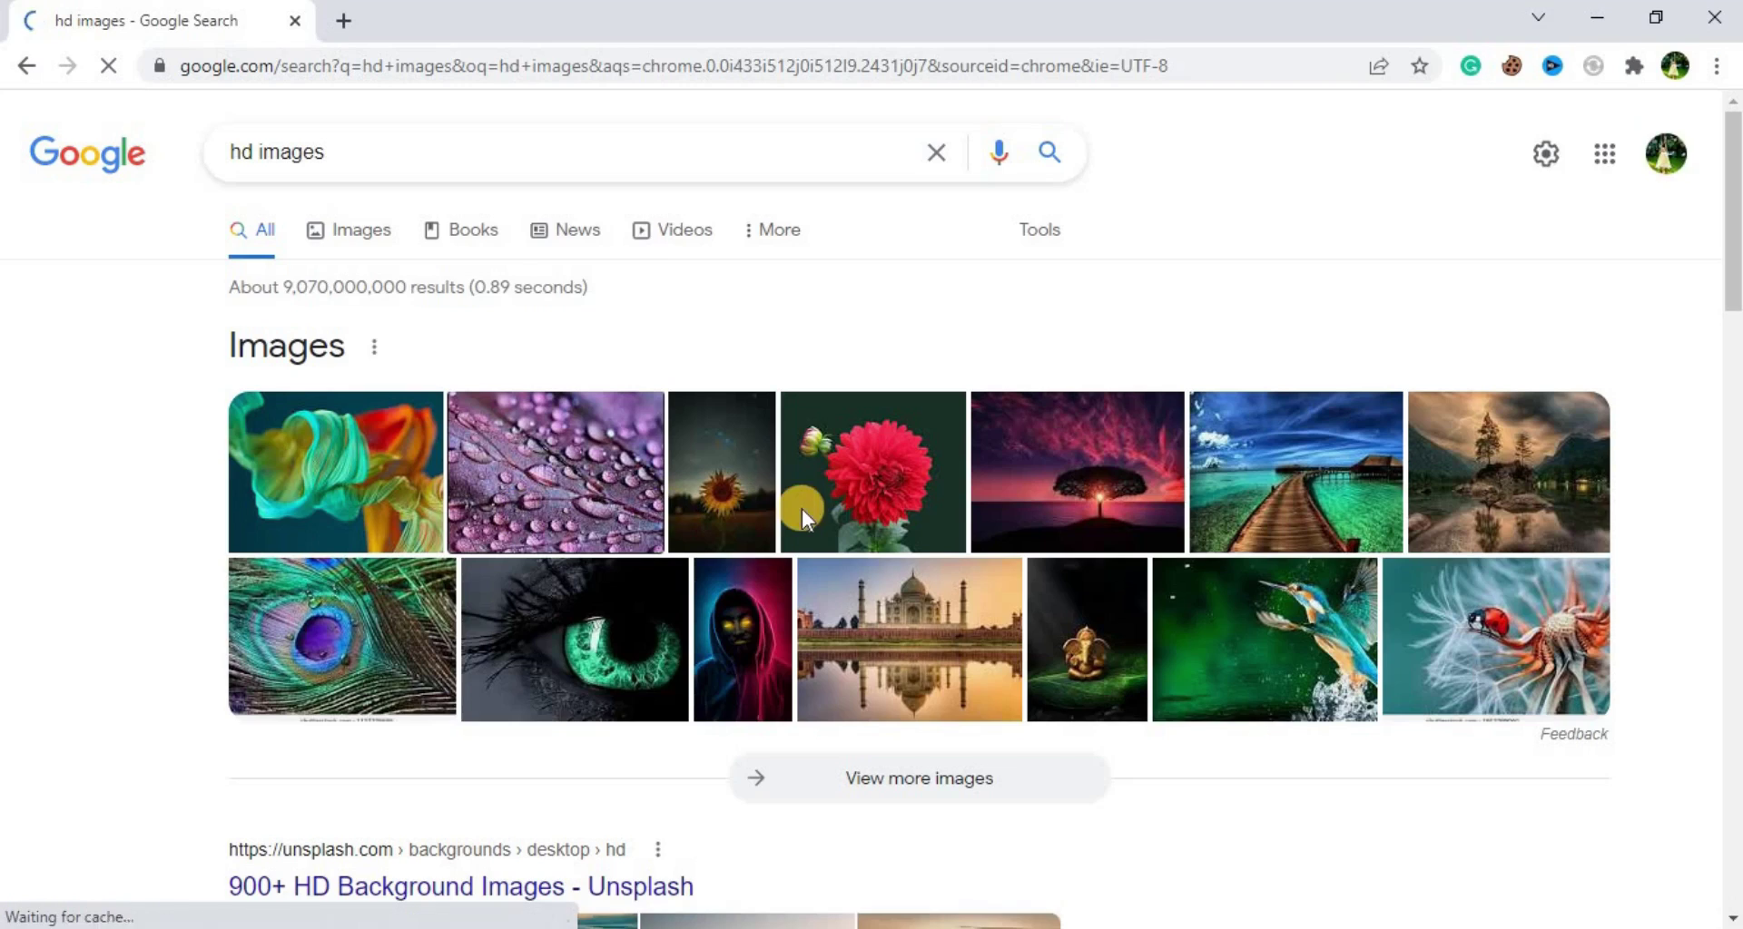
Step: Copy the purple water-droplet photo from the Google Images results
left_click(802, 509)
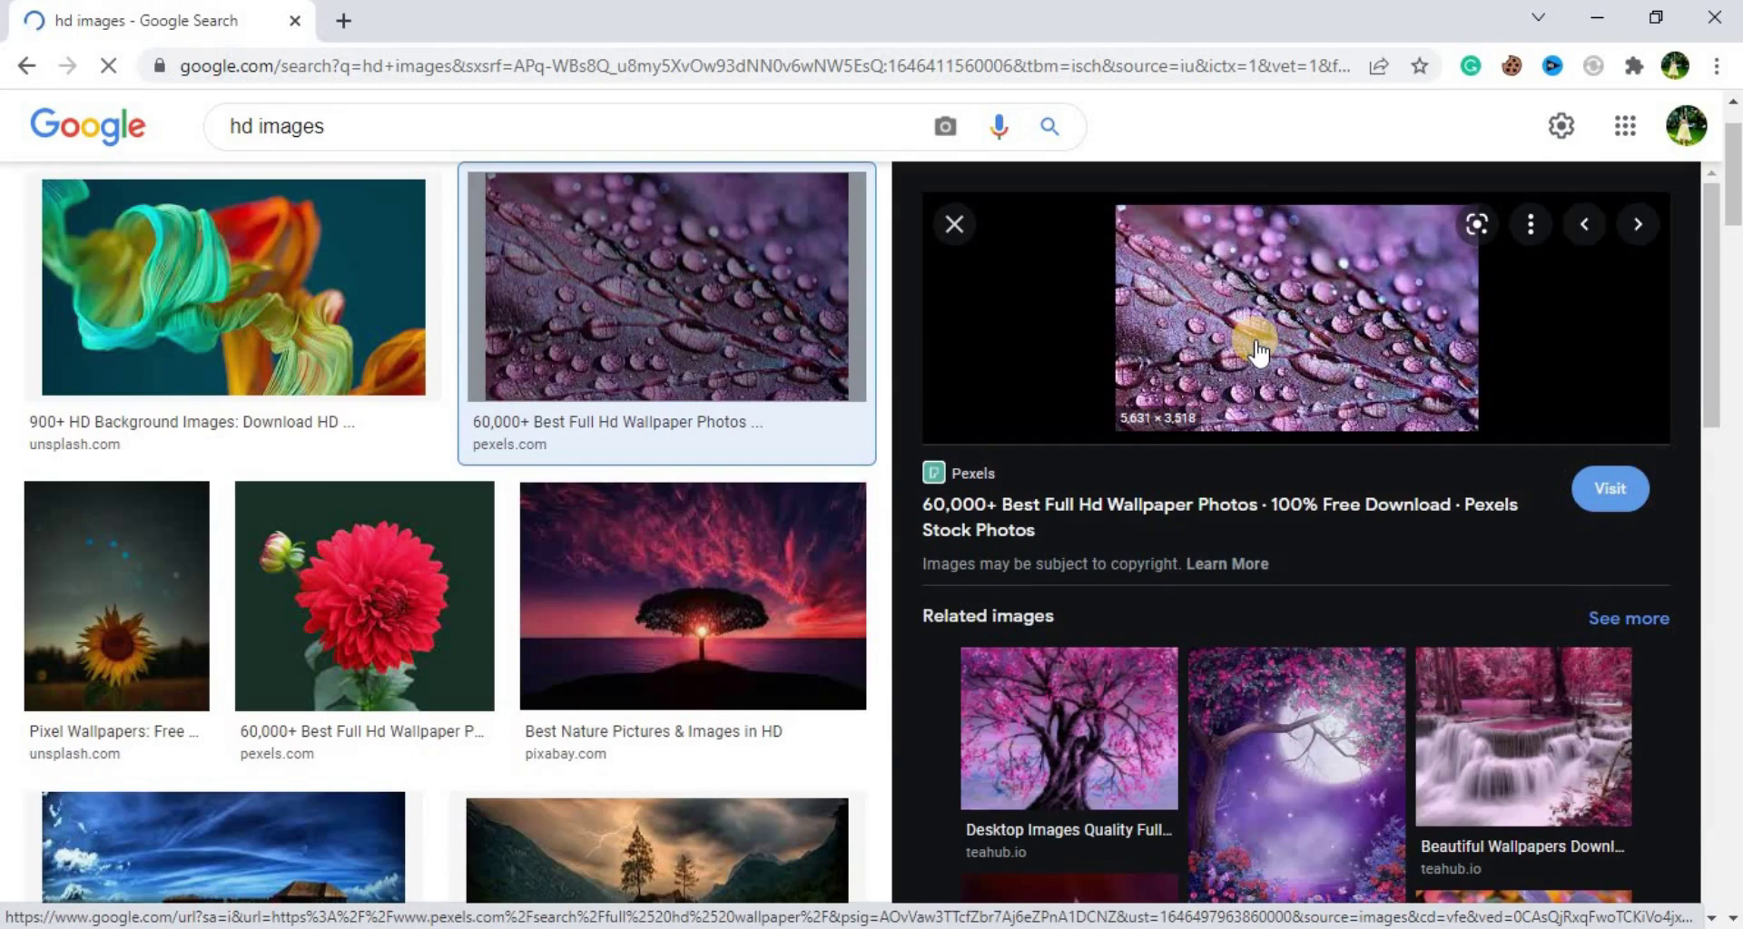
right_click(1255, 345)
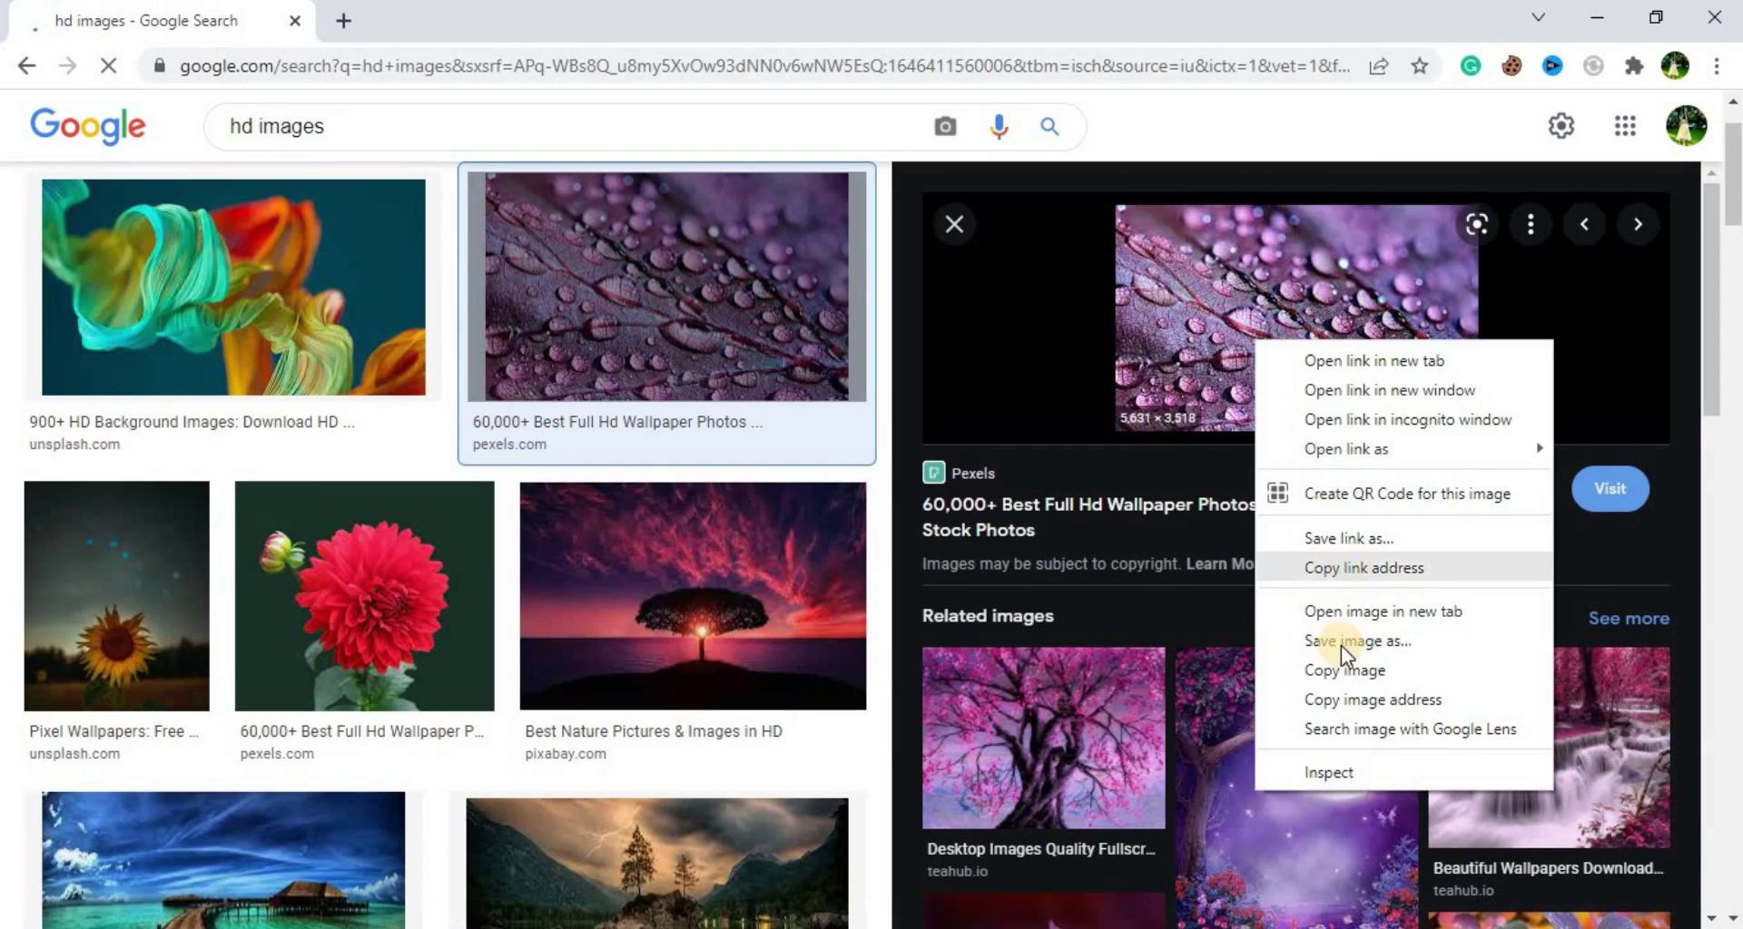
left_click(1341, 669)
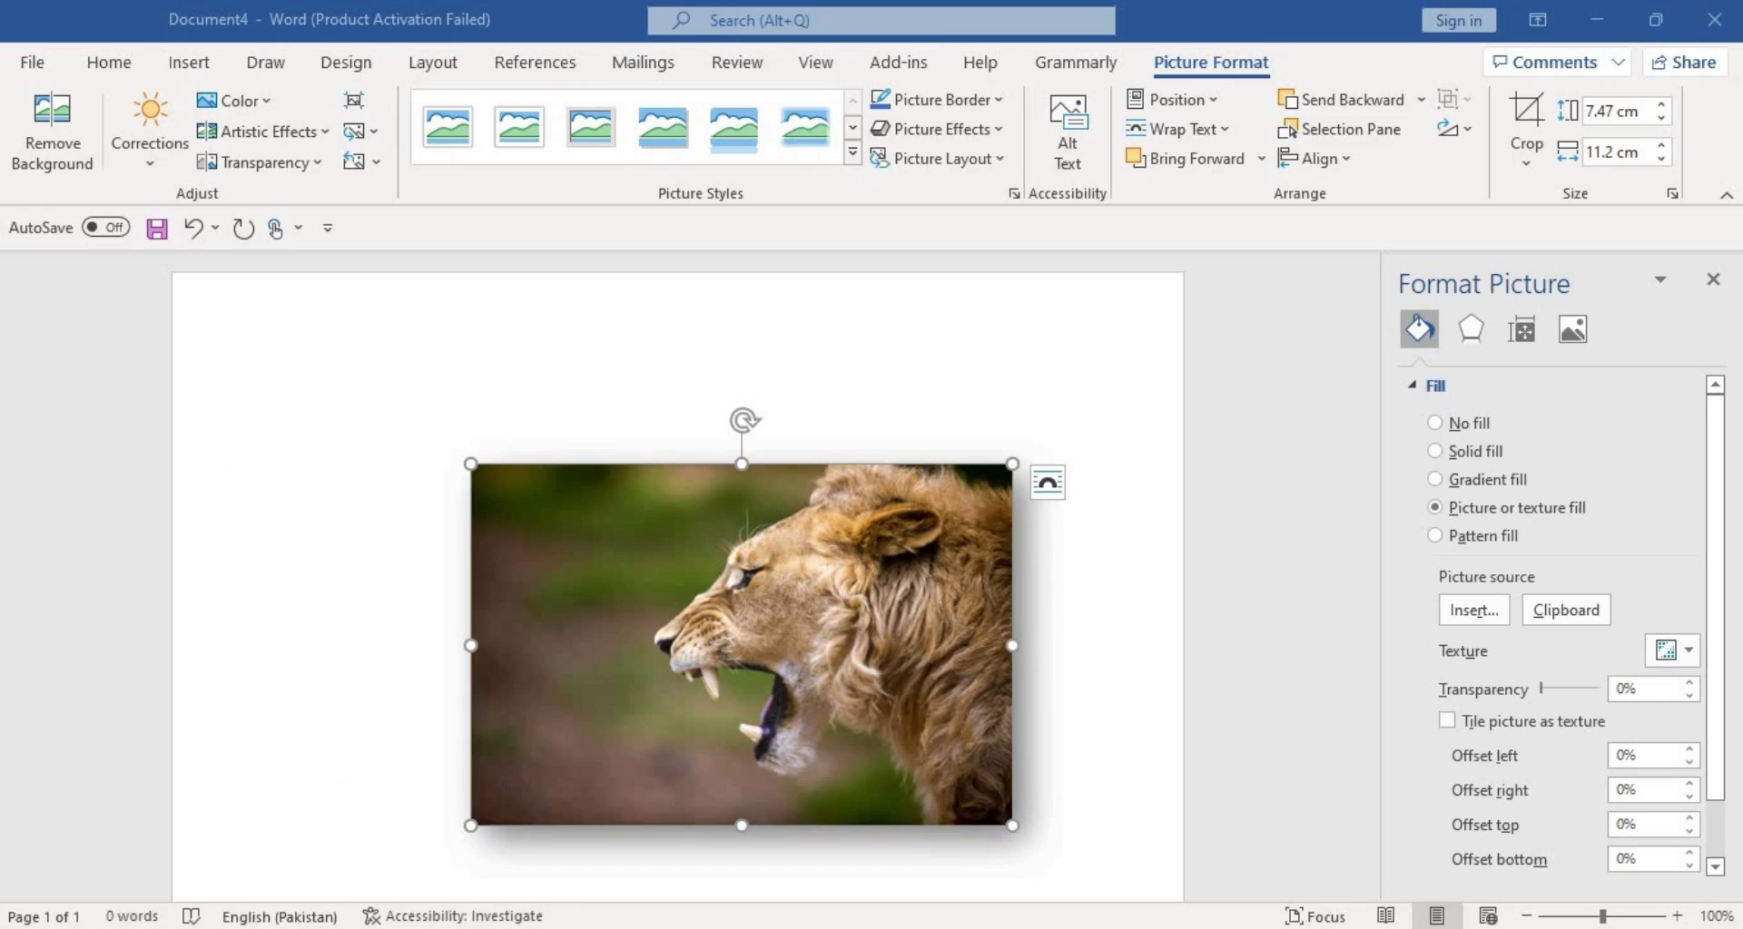
Step: Fill with the copied water-droplet image and nudge its left offset up, then back down
left_click(1549, 611)
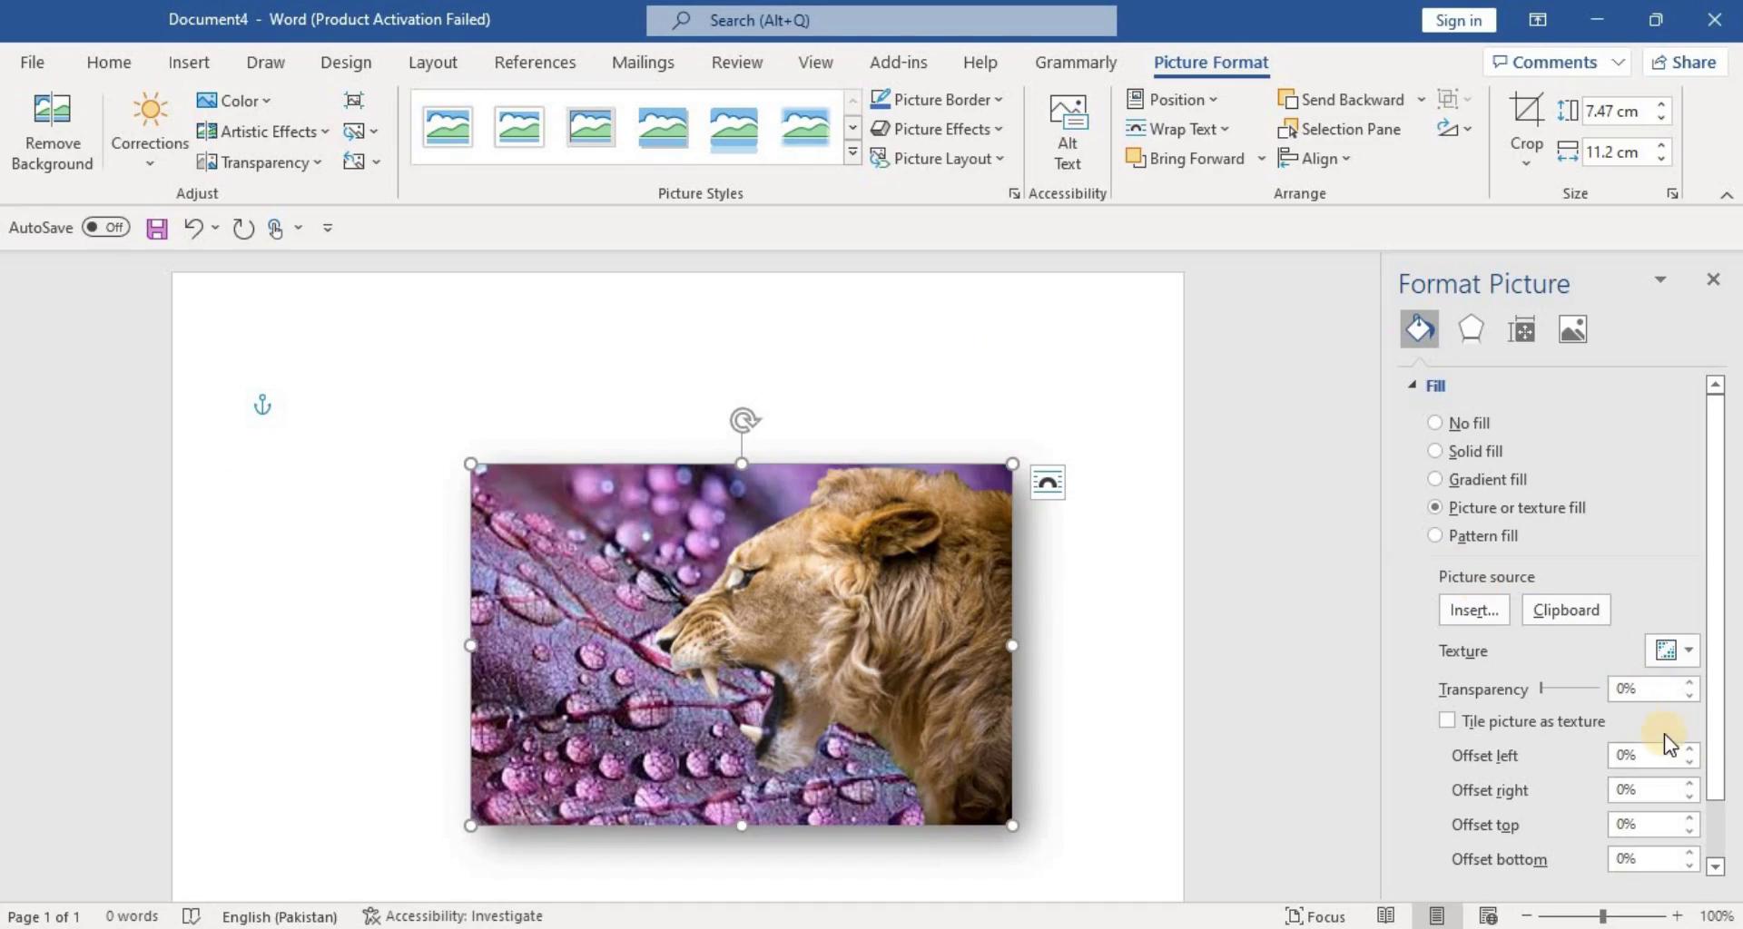
left_click(1690, 750)
left_click(1690, 750)
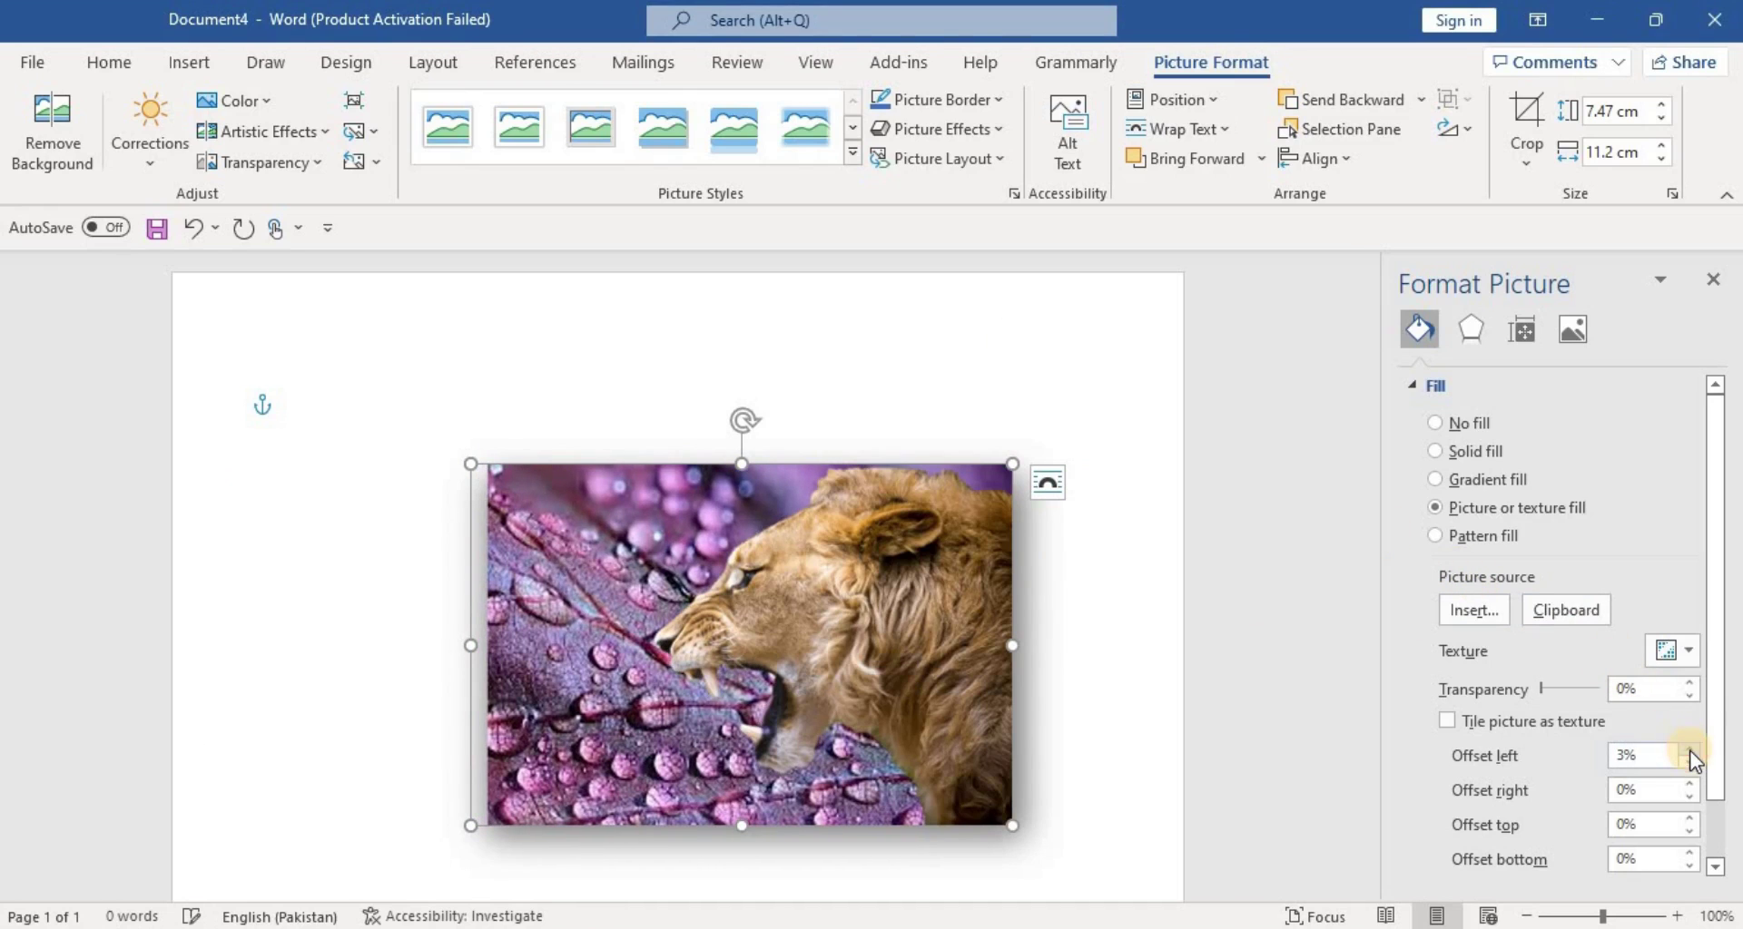
left_click(1691, 765)
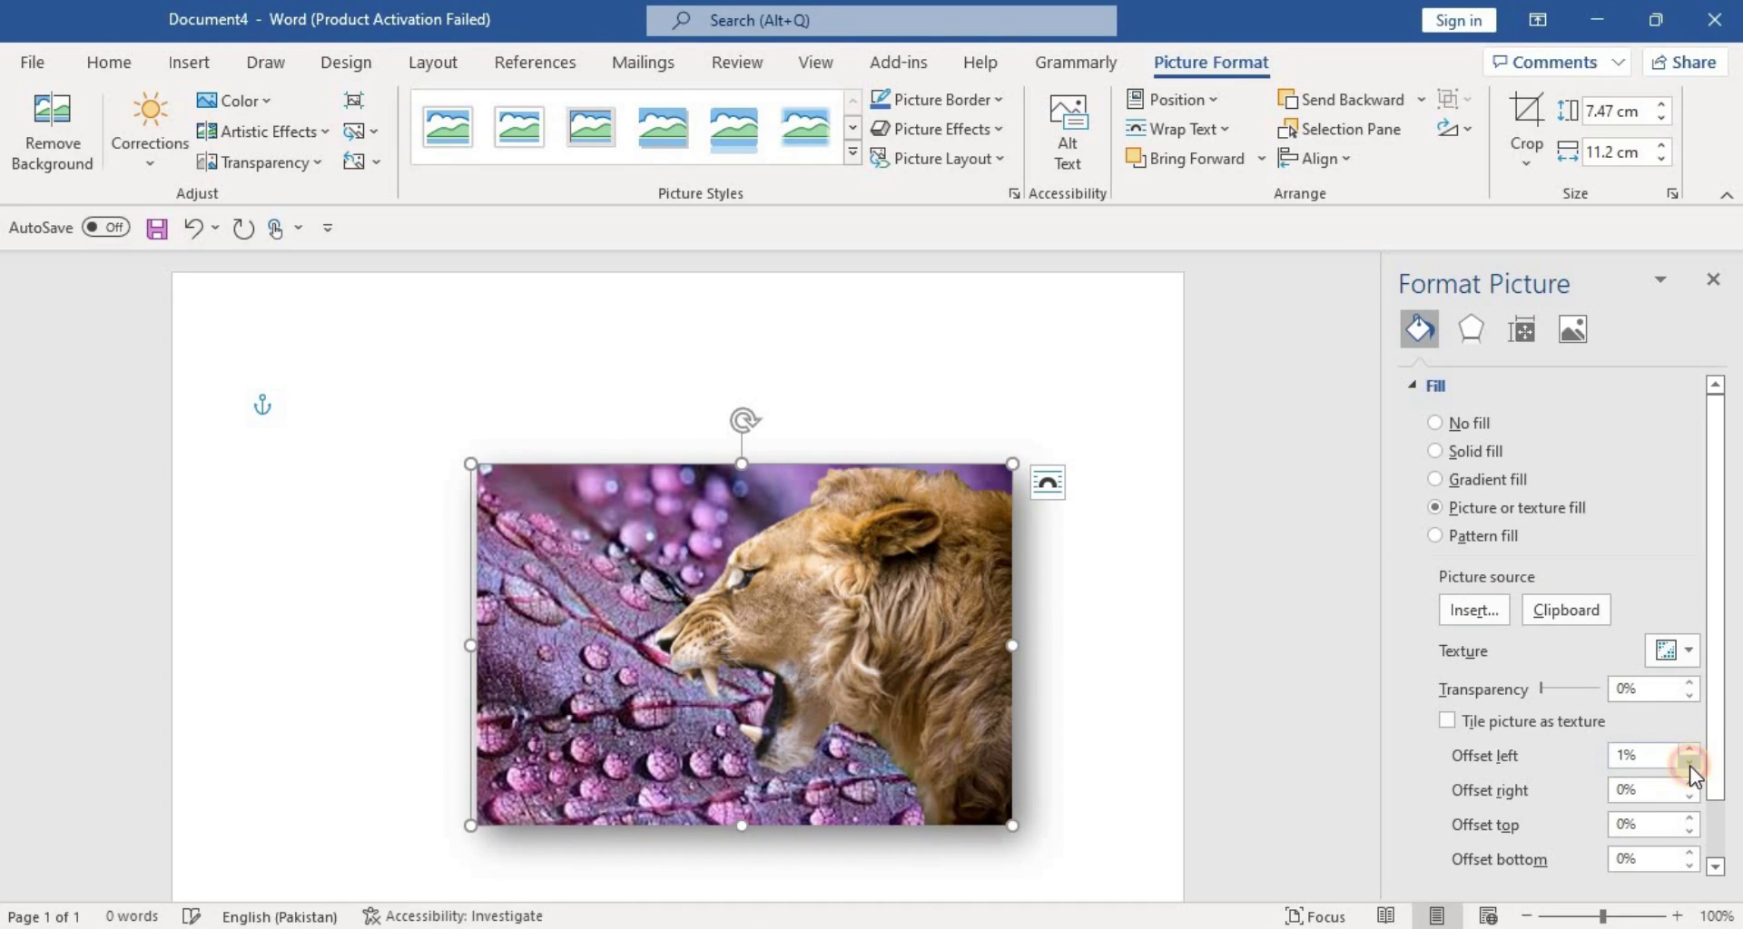
left_click(1690, 764)
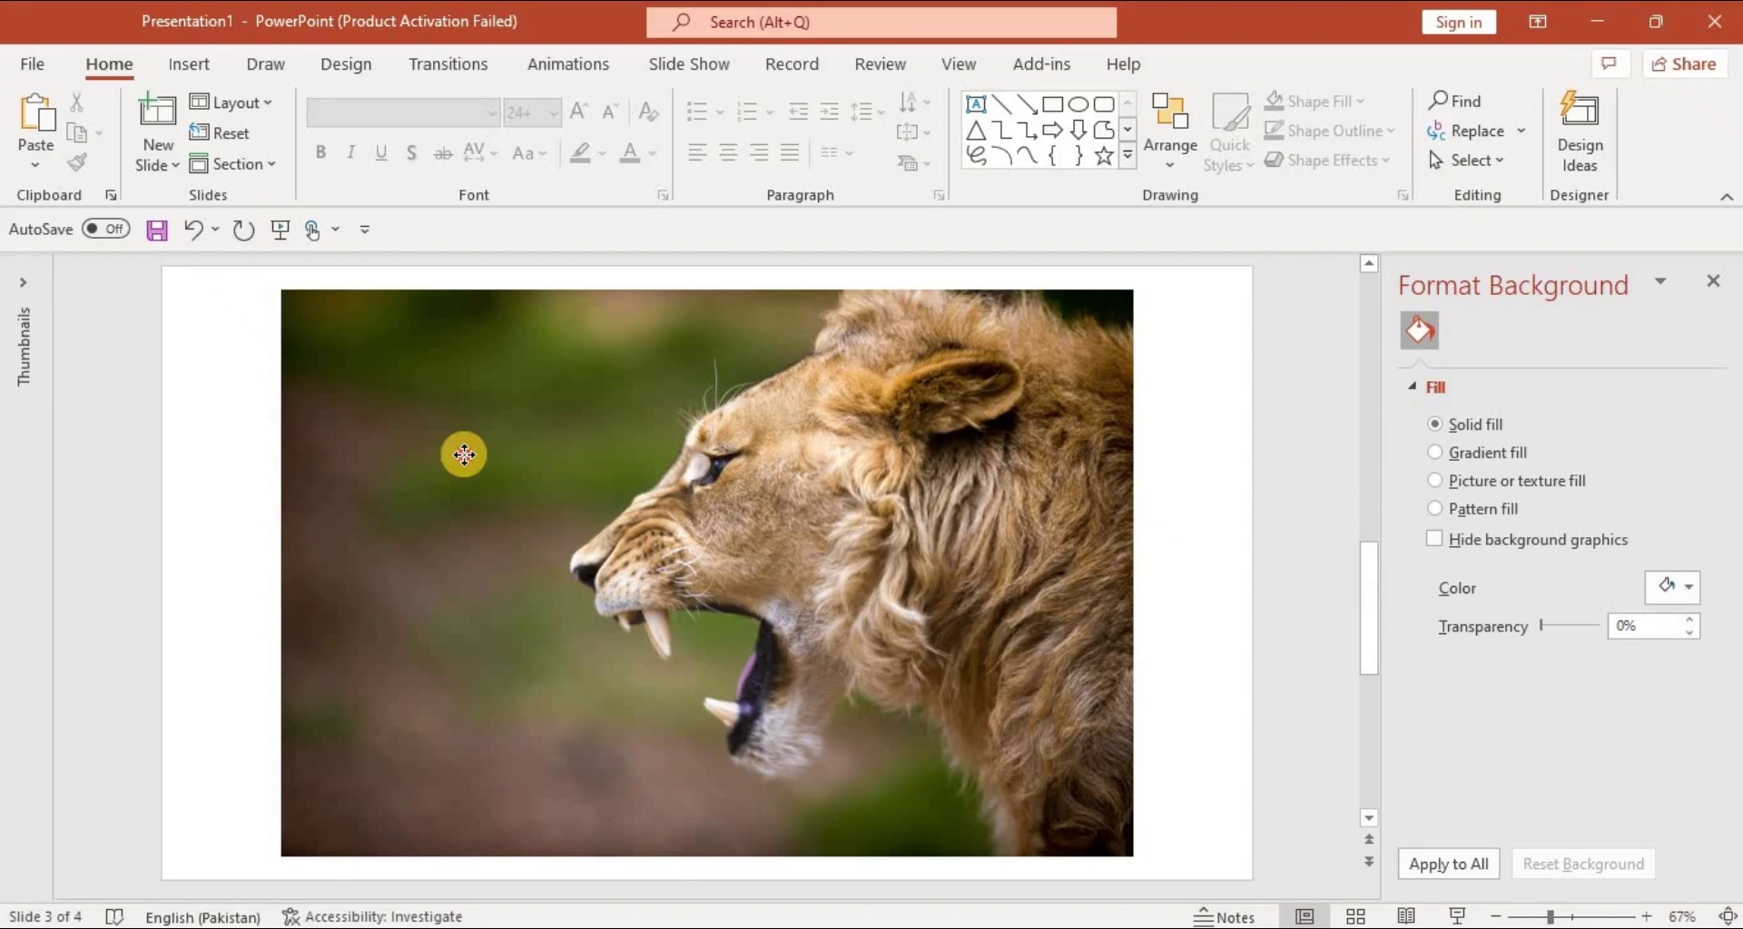
Step: Select the lion picture, start Remove Background, and mark the mane, neck and edges to keep
left_click(465, 456)
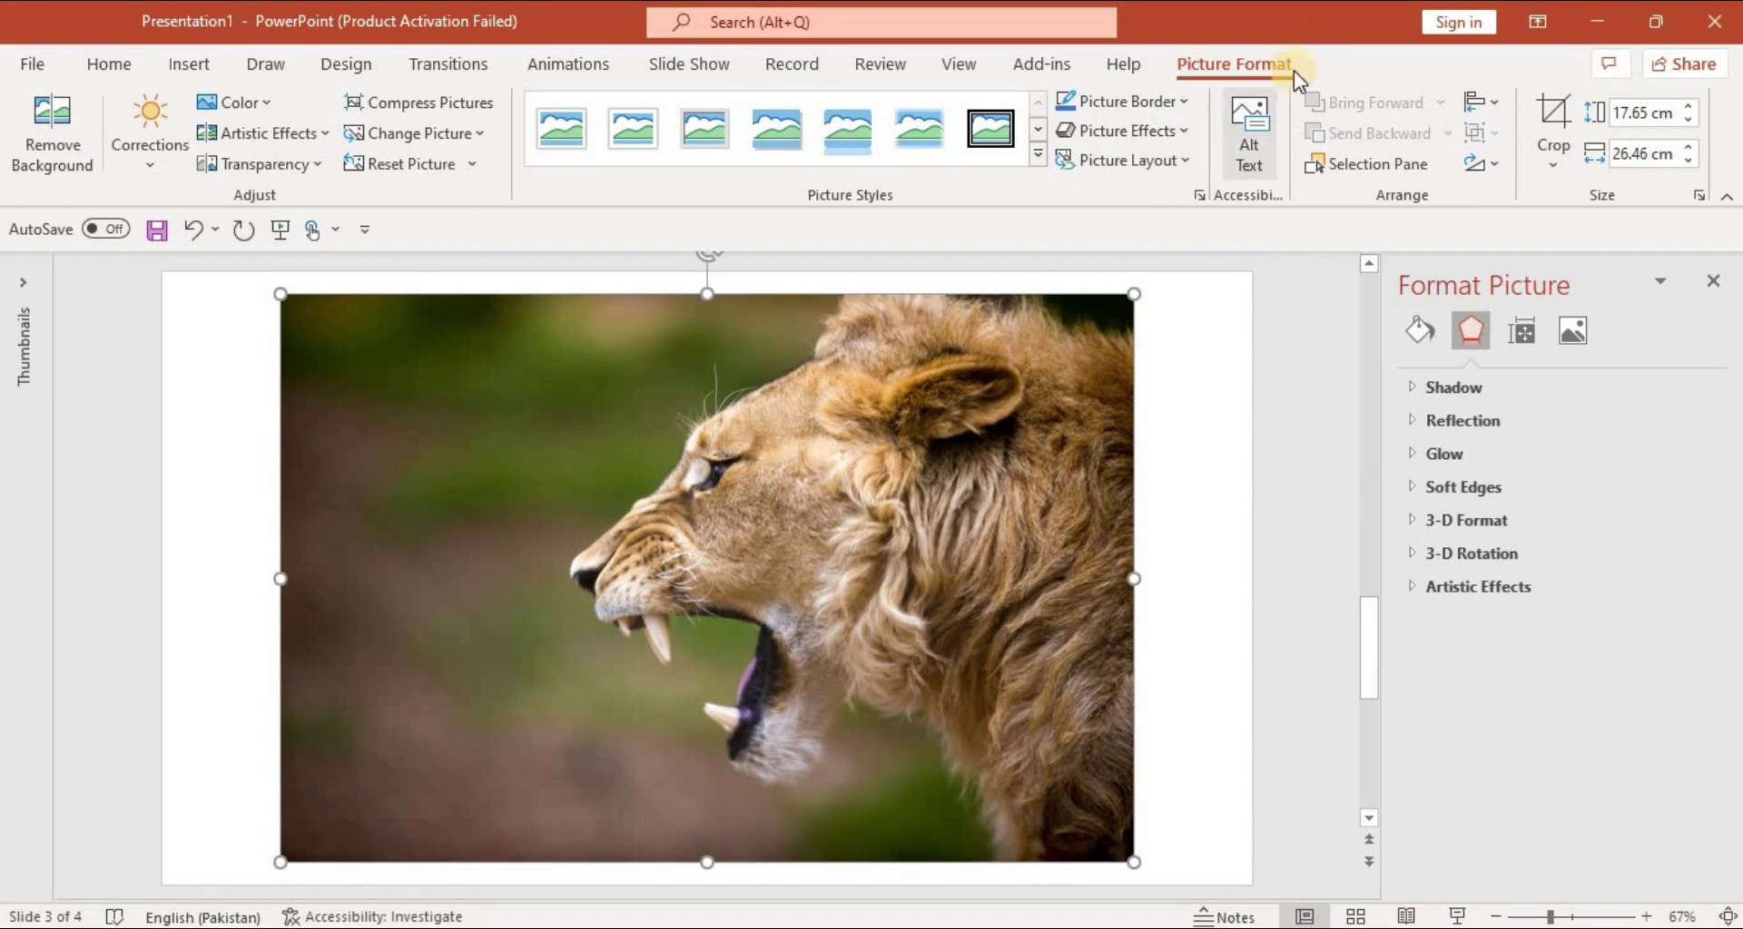
left_click(47, 145)
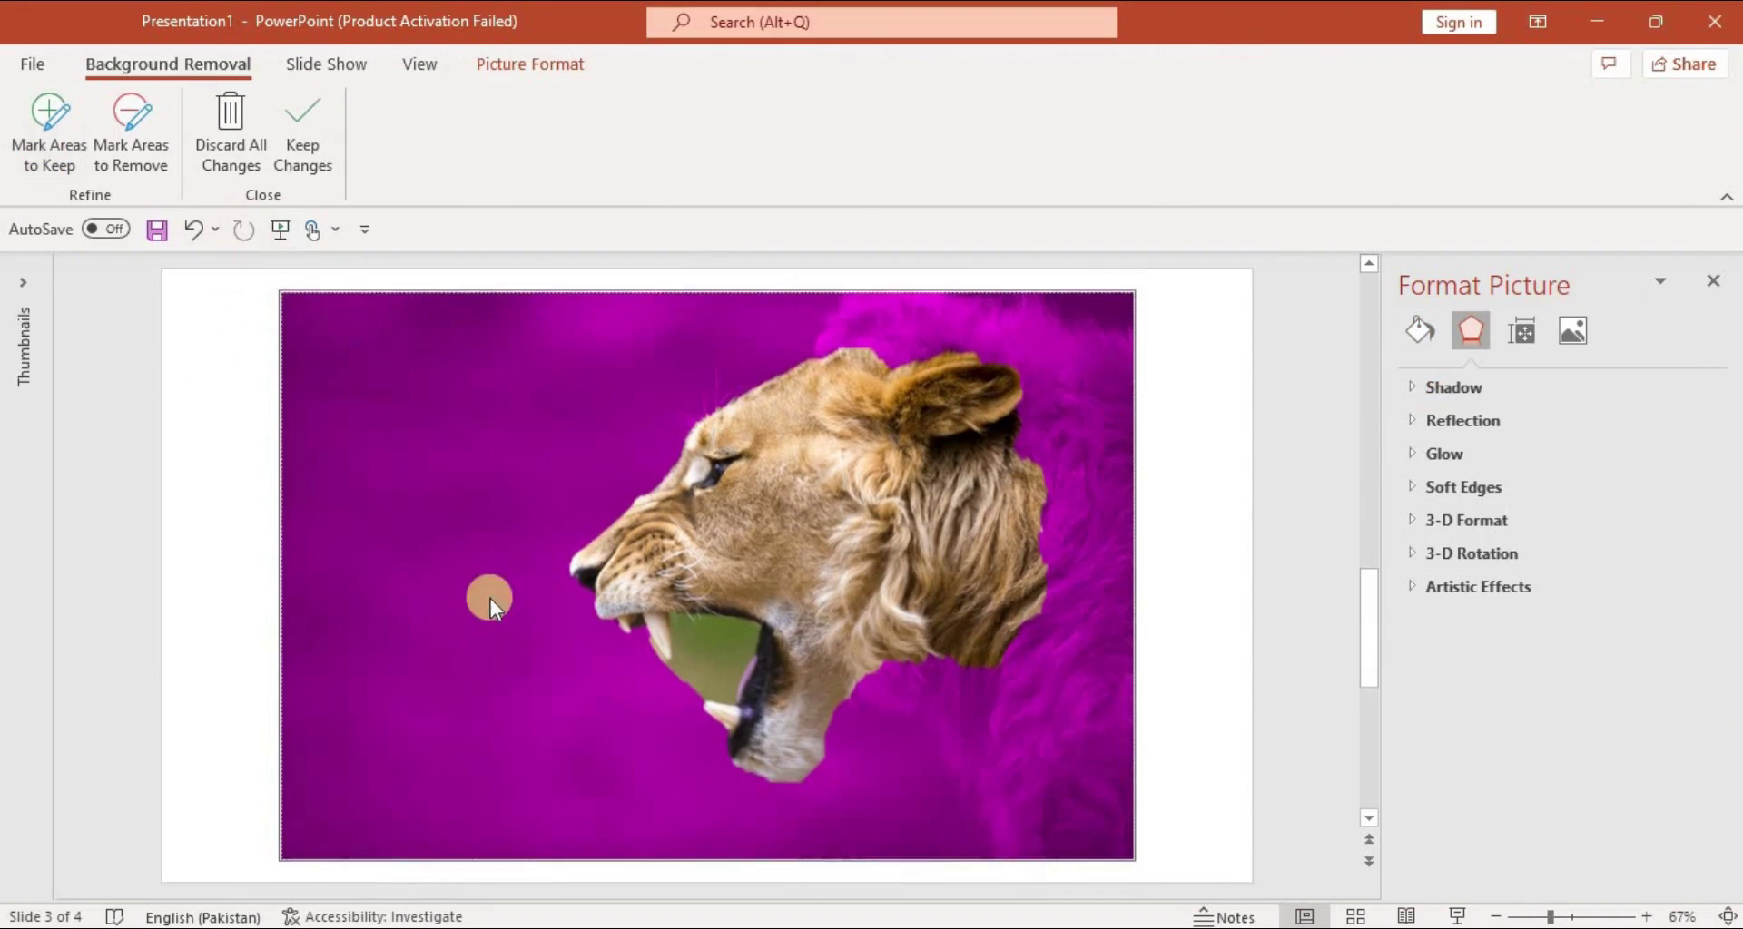
left_click(47, 127)
left_click_drag(861, 319, 940, 319)
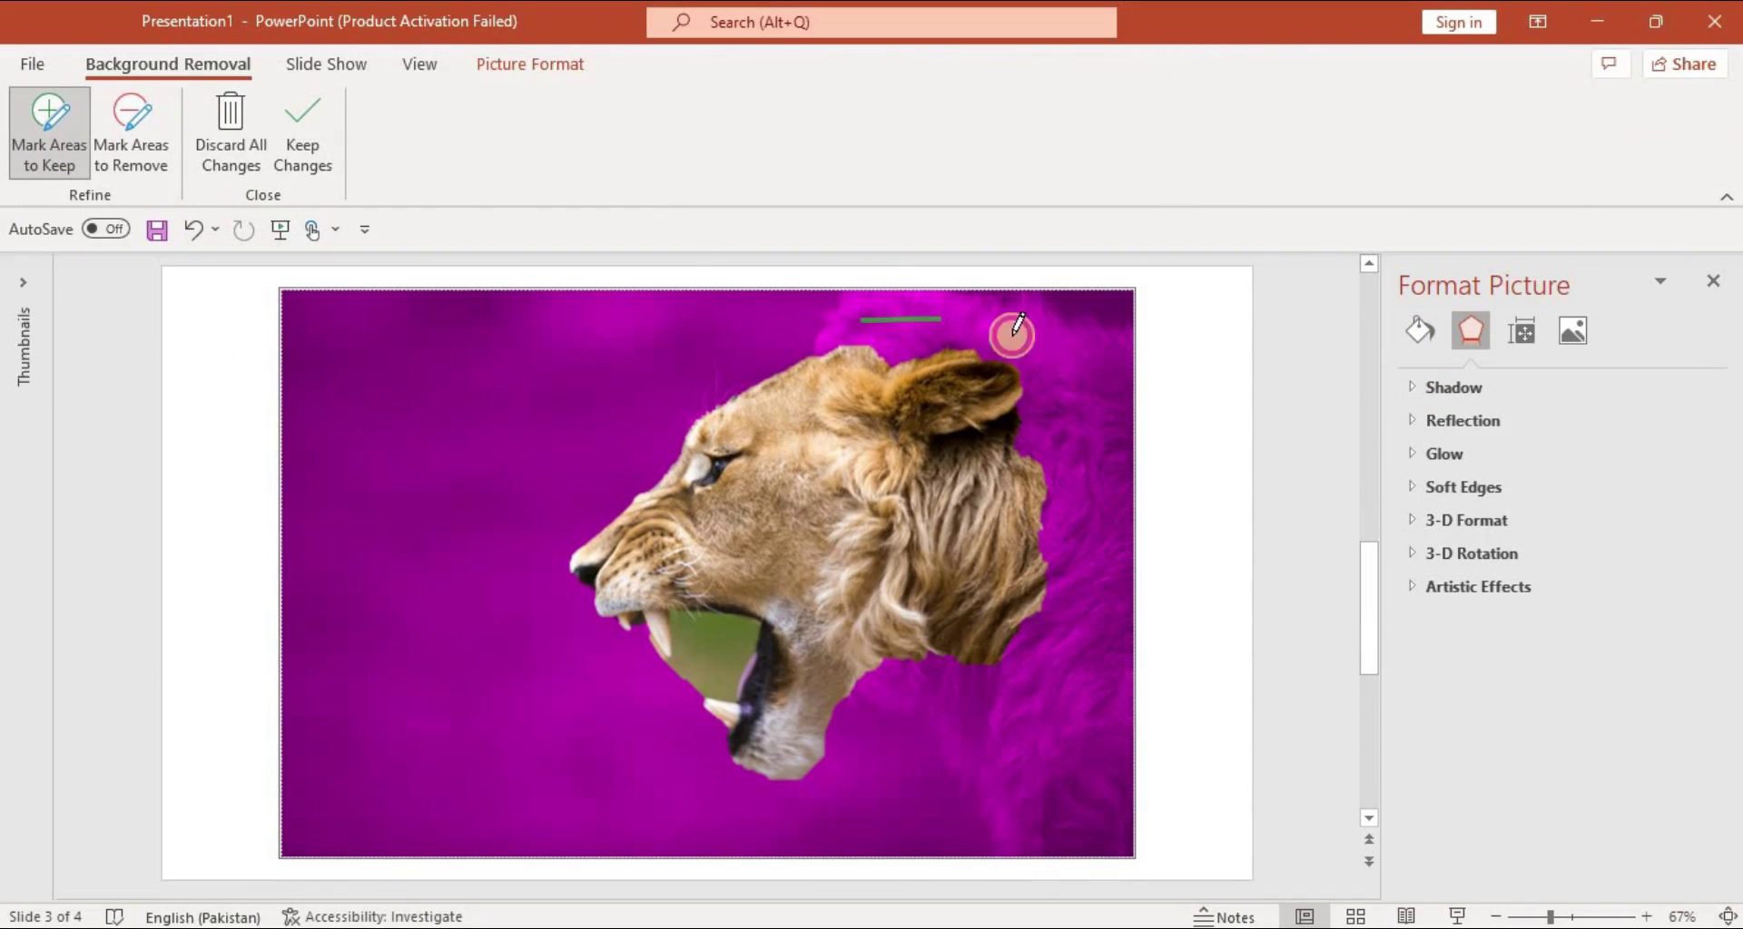
left_click_drag(1127, 481, 1120, 545)
mouse_move(1101, 712)
left_mouse_down()
mouse_move(1100, 828)
mouse_move(933, 681)
left_mouse_up()
left_click_drag(1023, 836, 948, 747)
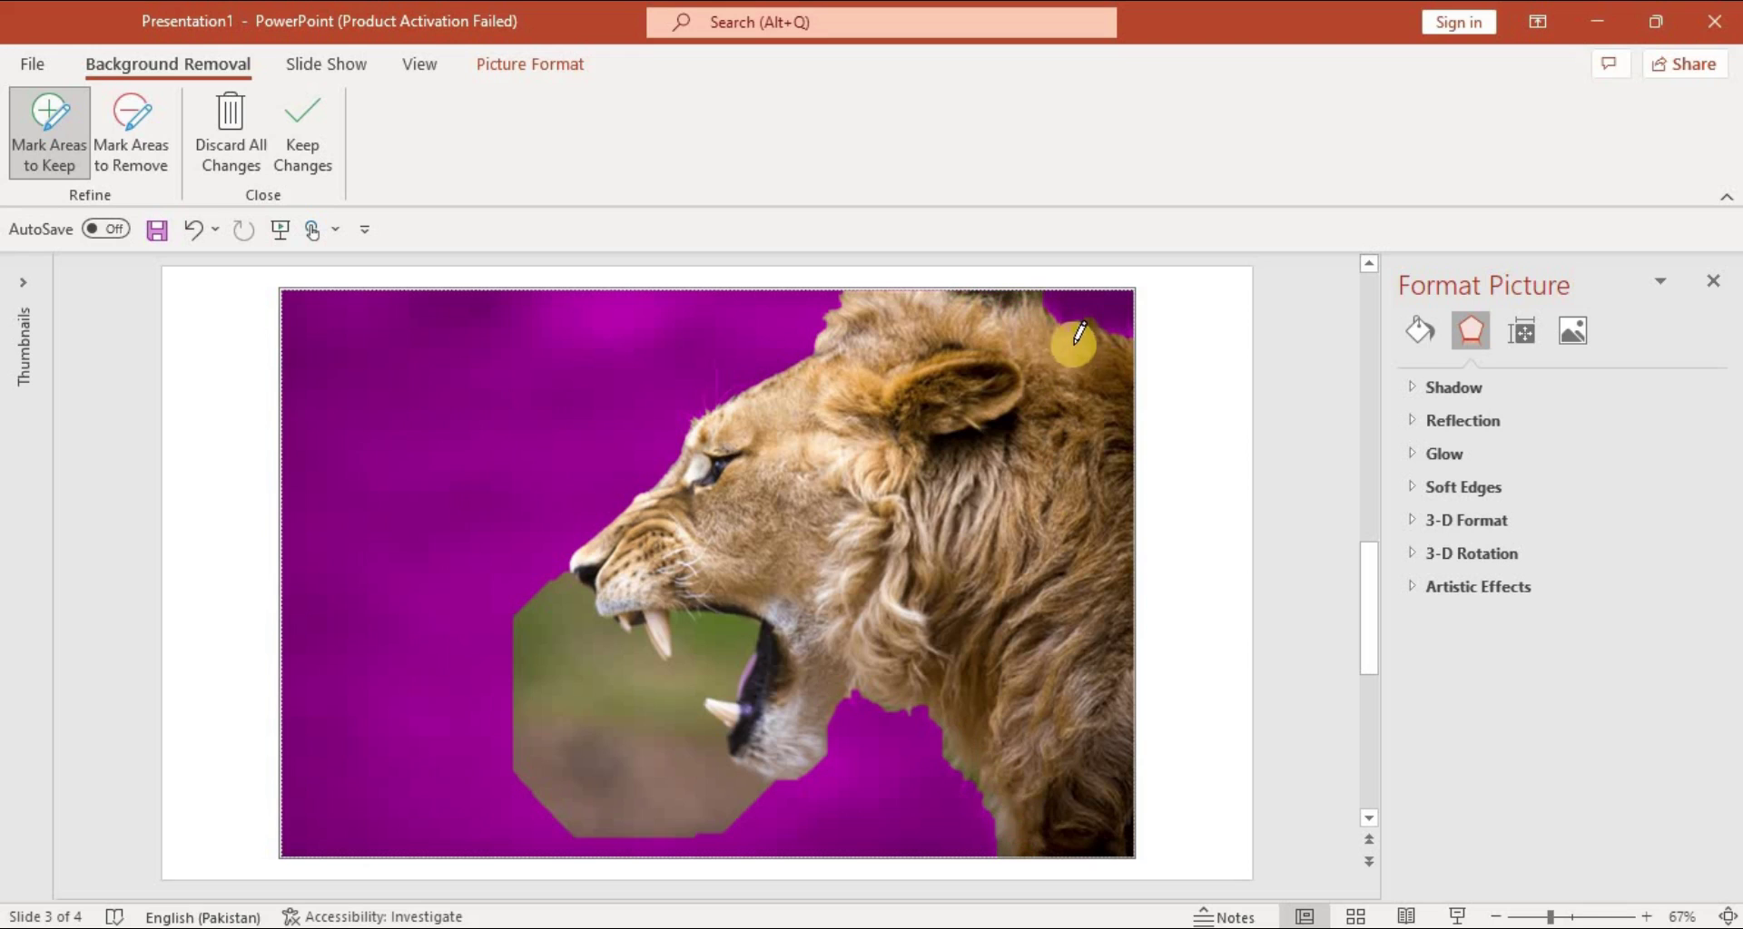
Step: Mark the green patches near the jaw and between the teeth for removal and keep changes
left_click(136, 149)
left_click_drag(574, 676, 616, 754)
left_click_drag(653, 692, 727, 640)
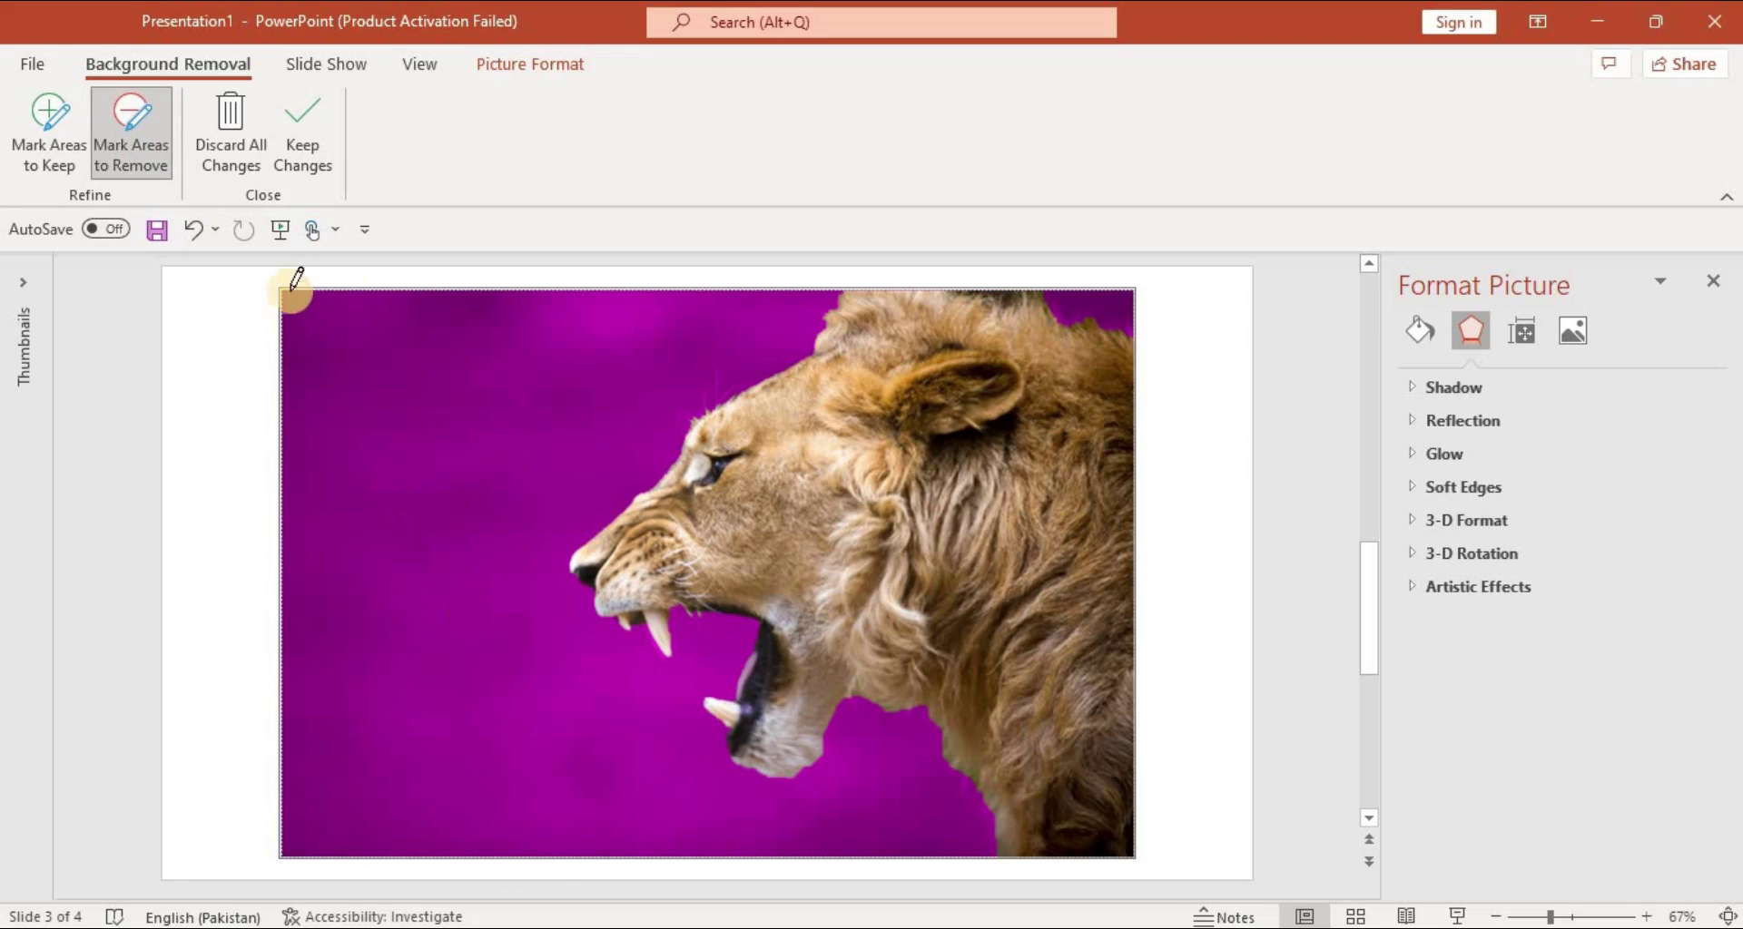
left_click(291, 140)
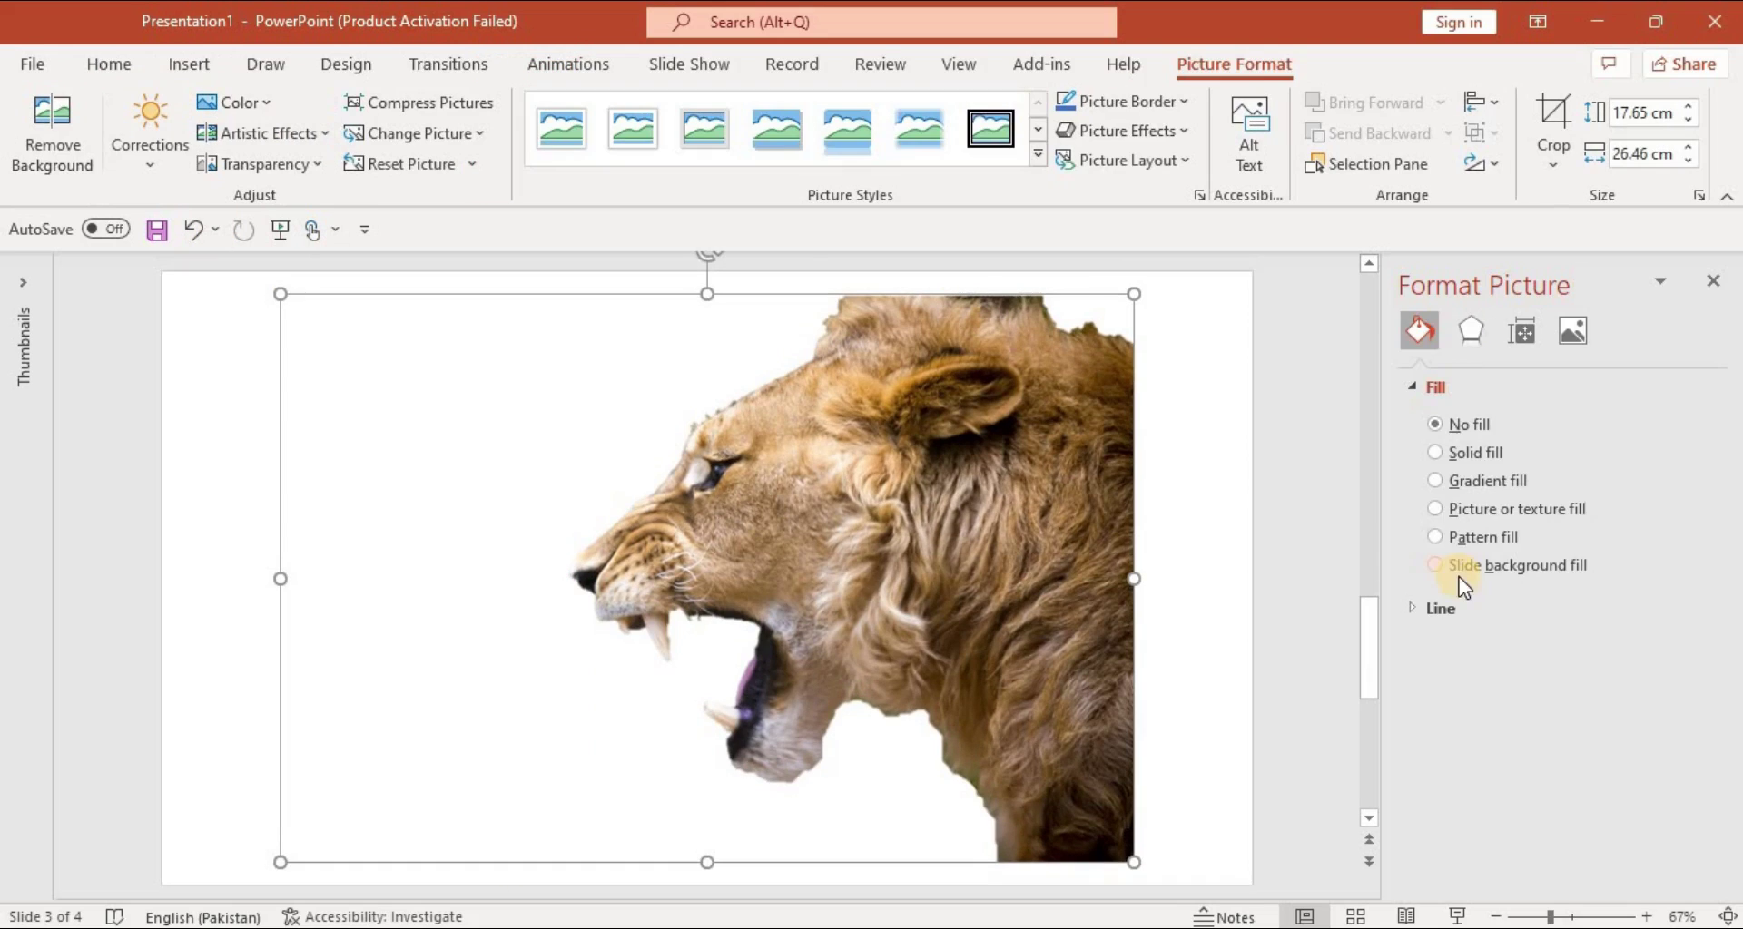
Step: Copy the sunset sailboat image from web results and use it as the picture's fill
left_click(1436, 514)
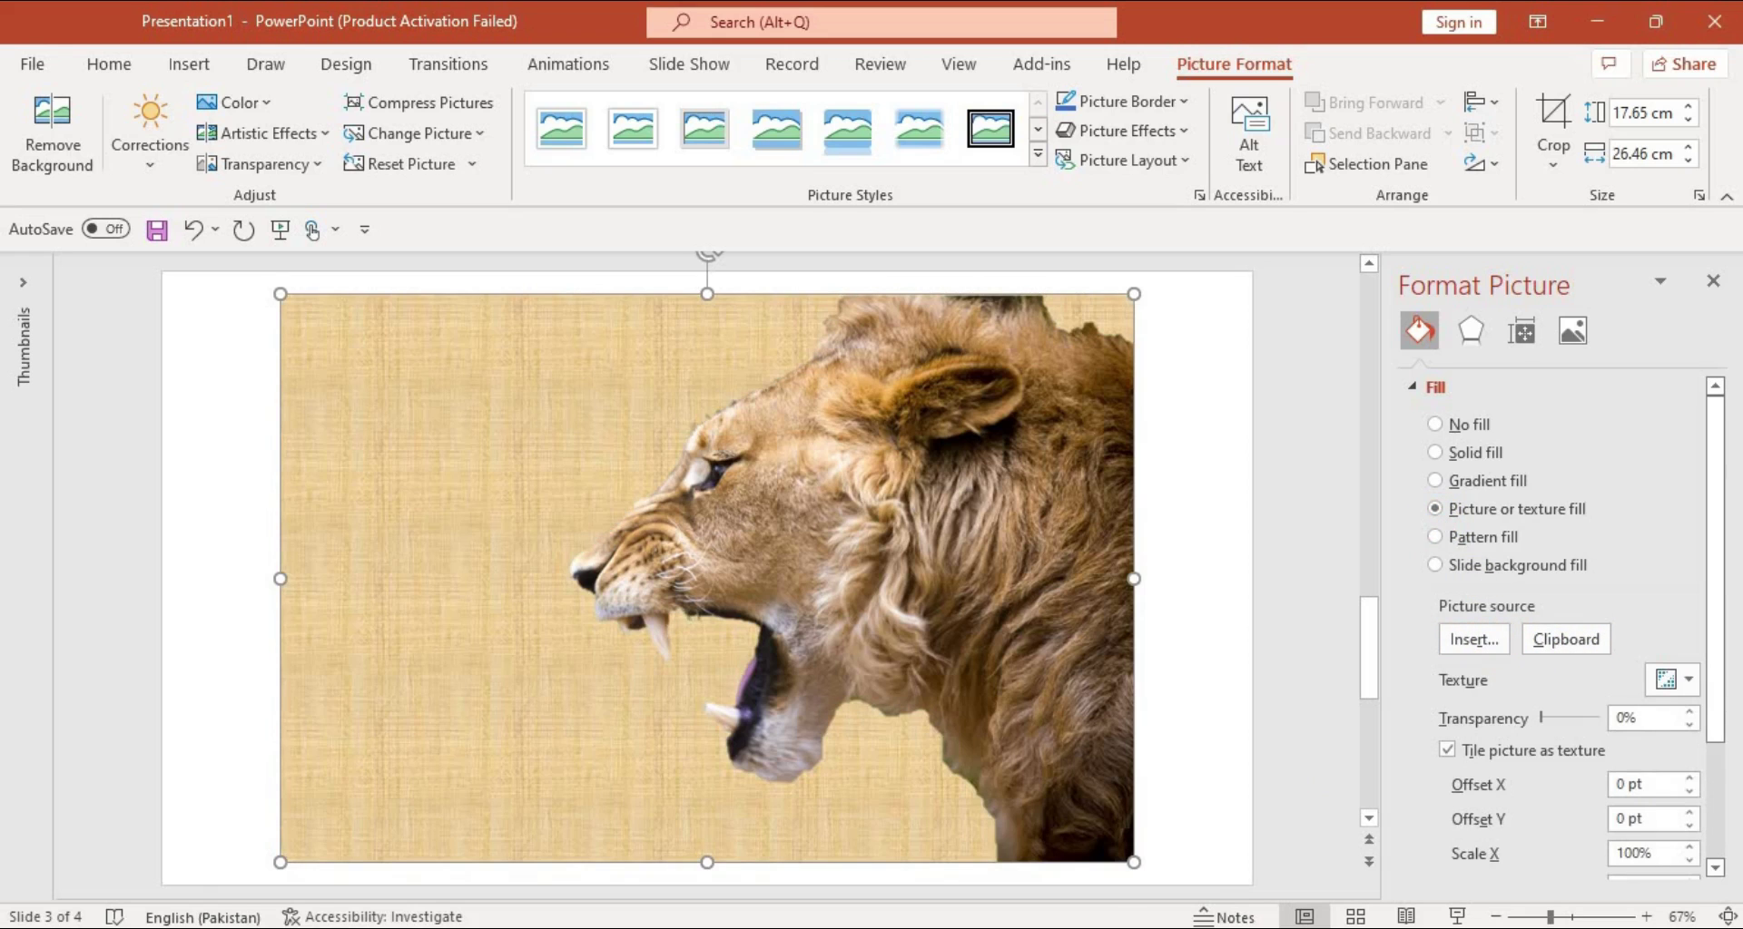
left_click(962, 858)
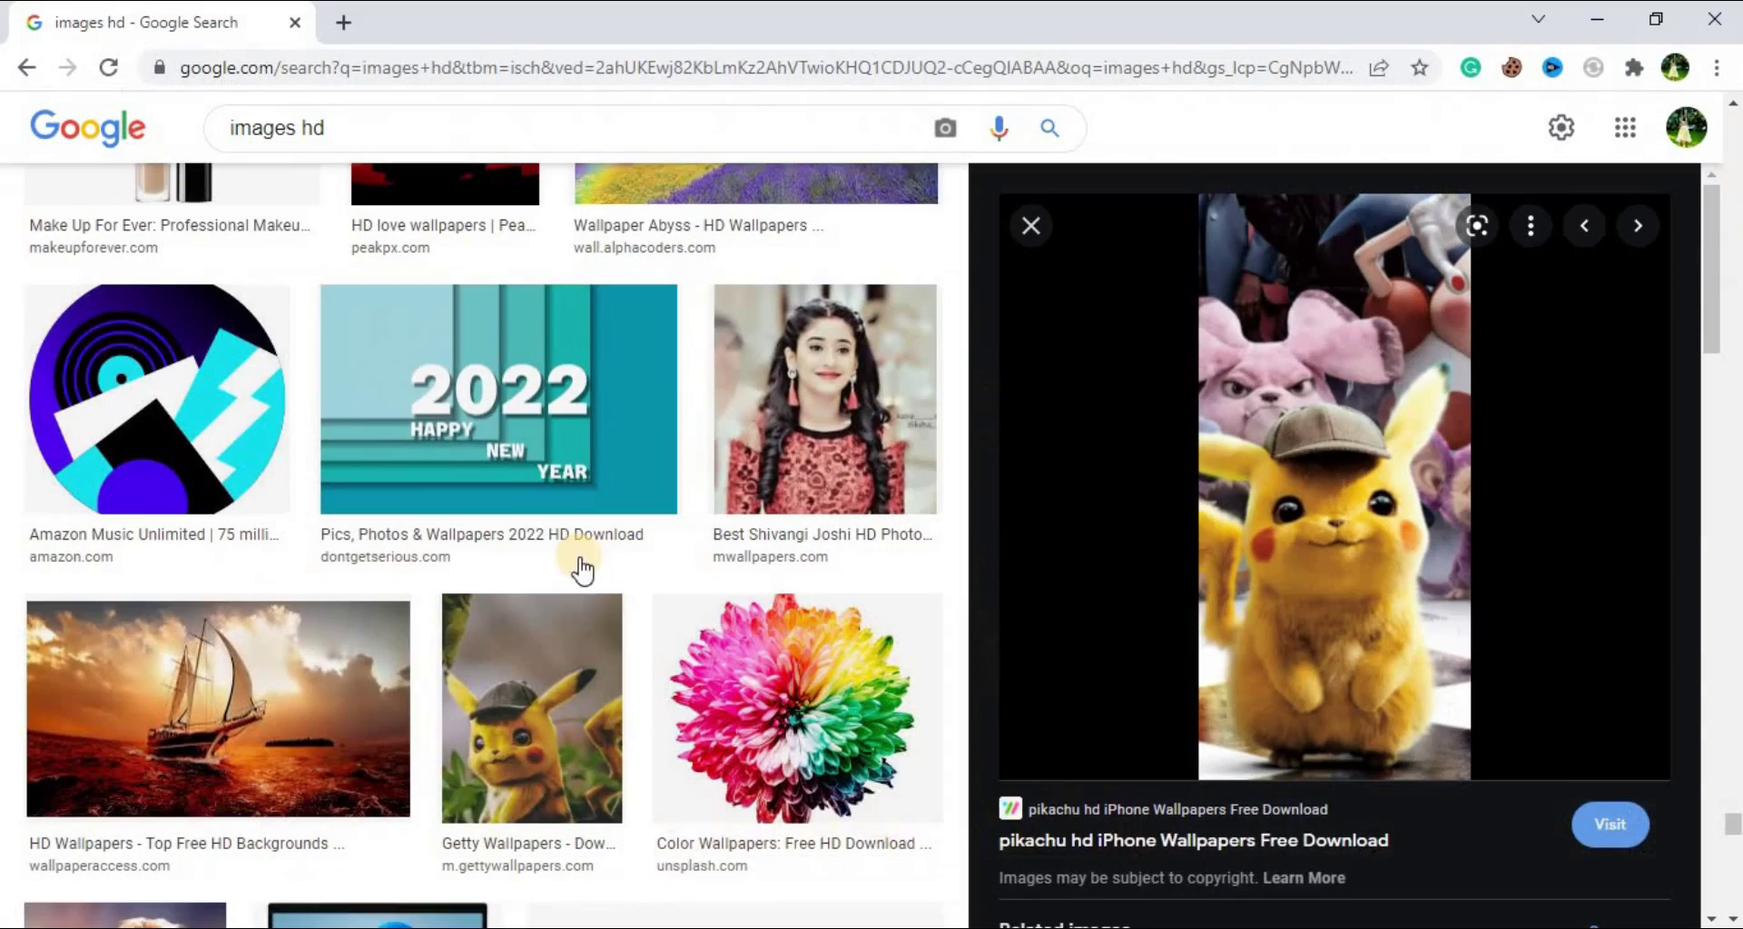
left_click(347, 726)
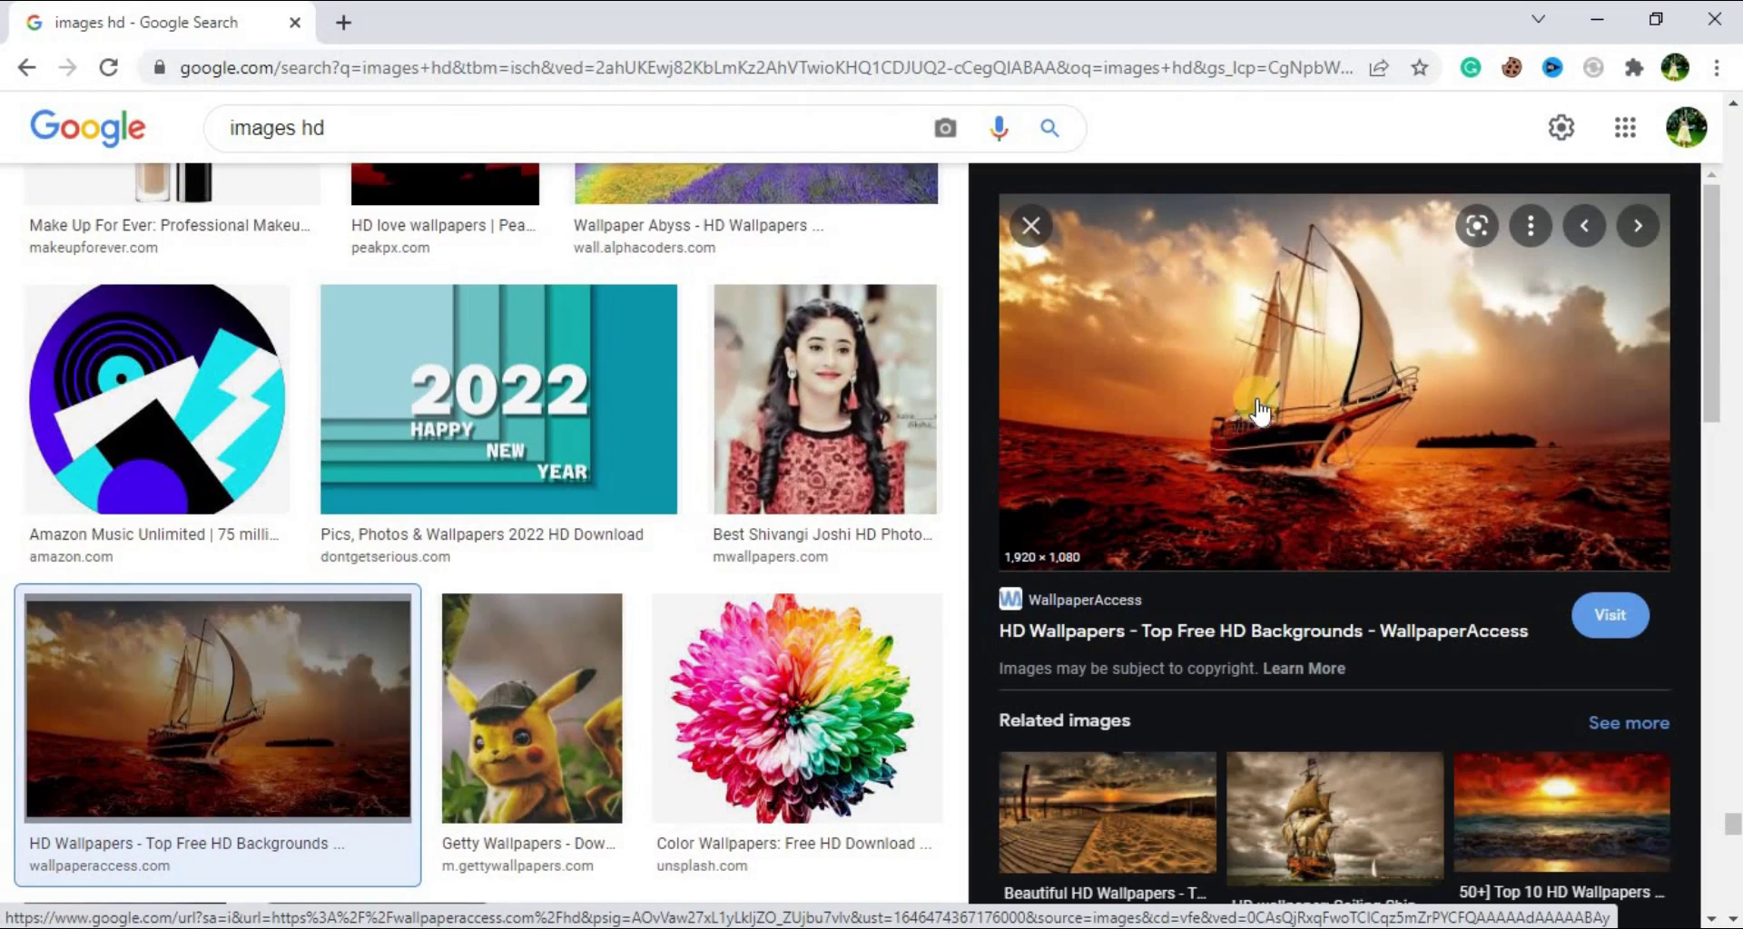
right_click(1240, 390)
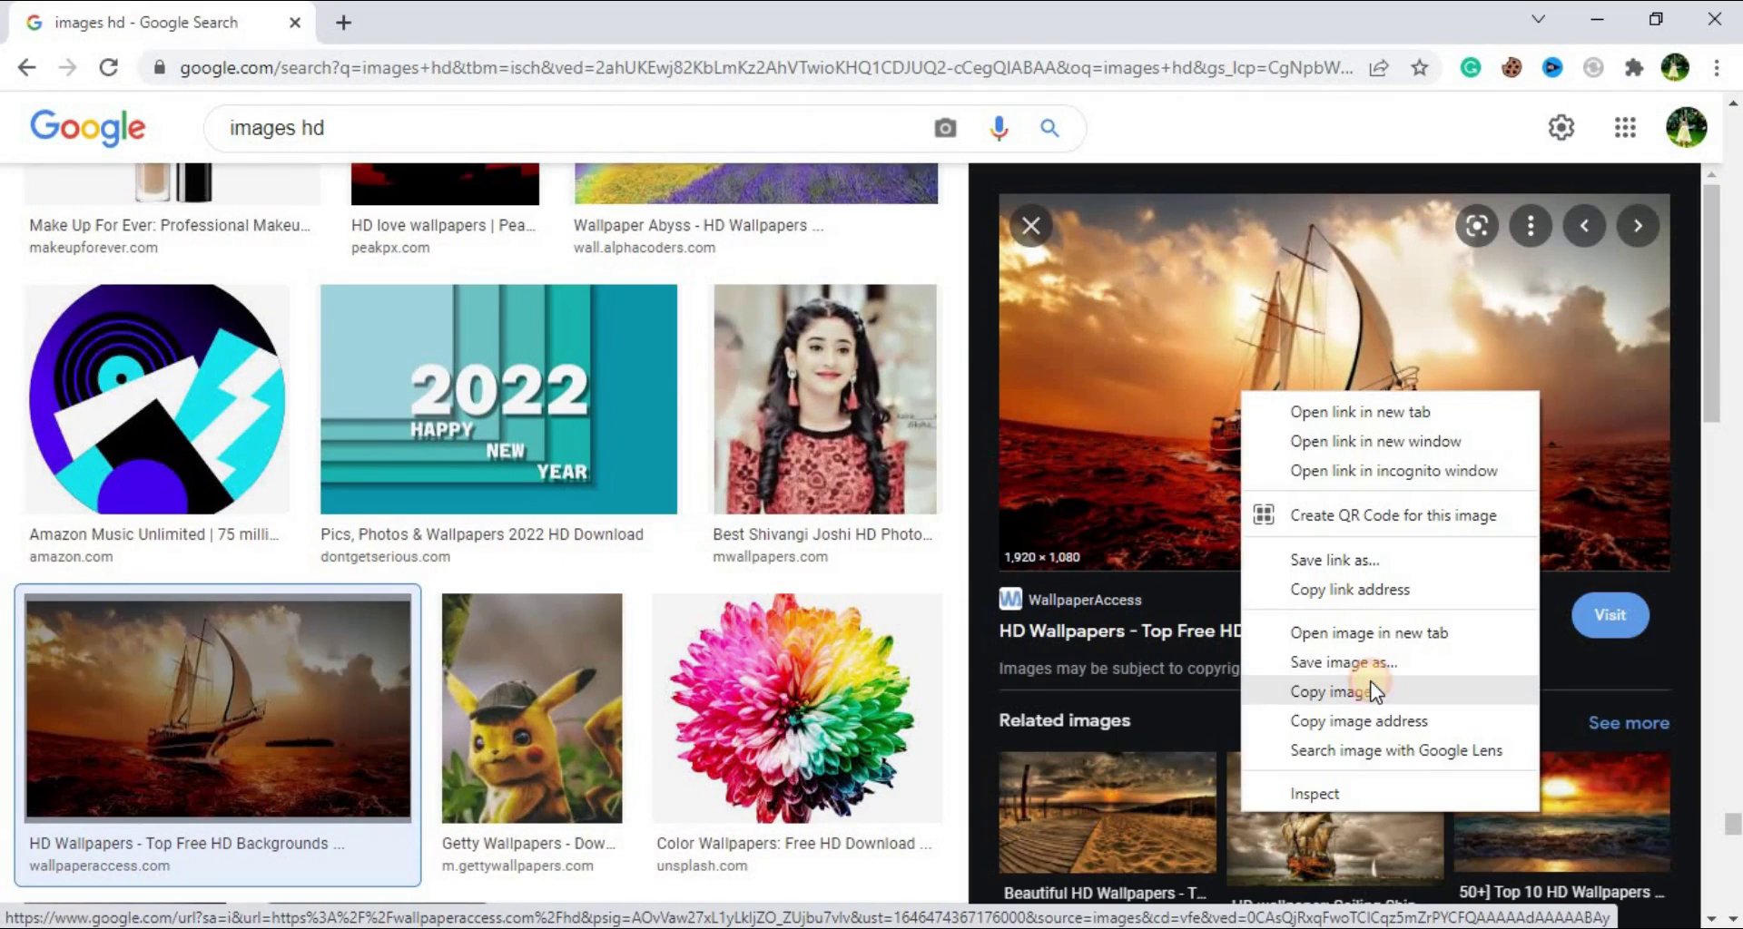
left_click(1372, 692)
key("alt+Tab")
left_click(1554, 641)
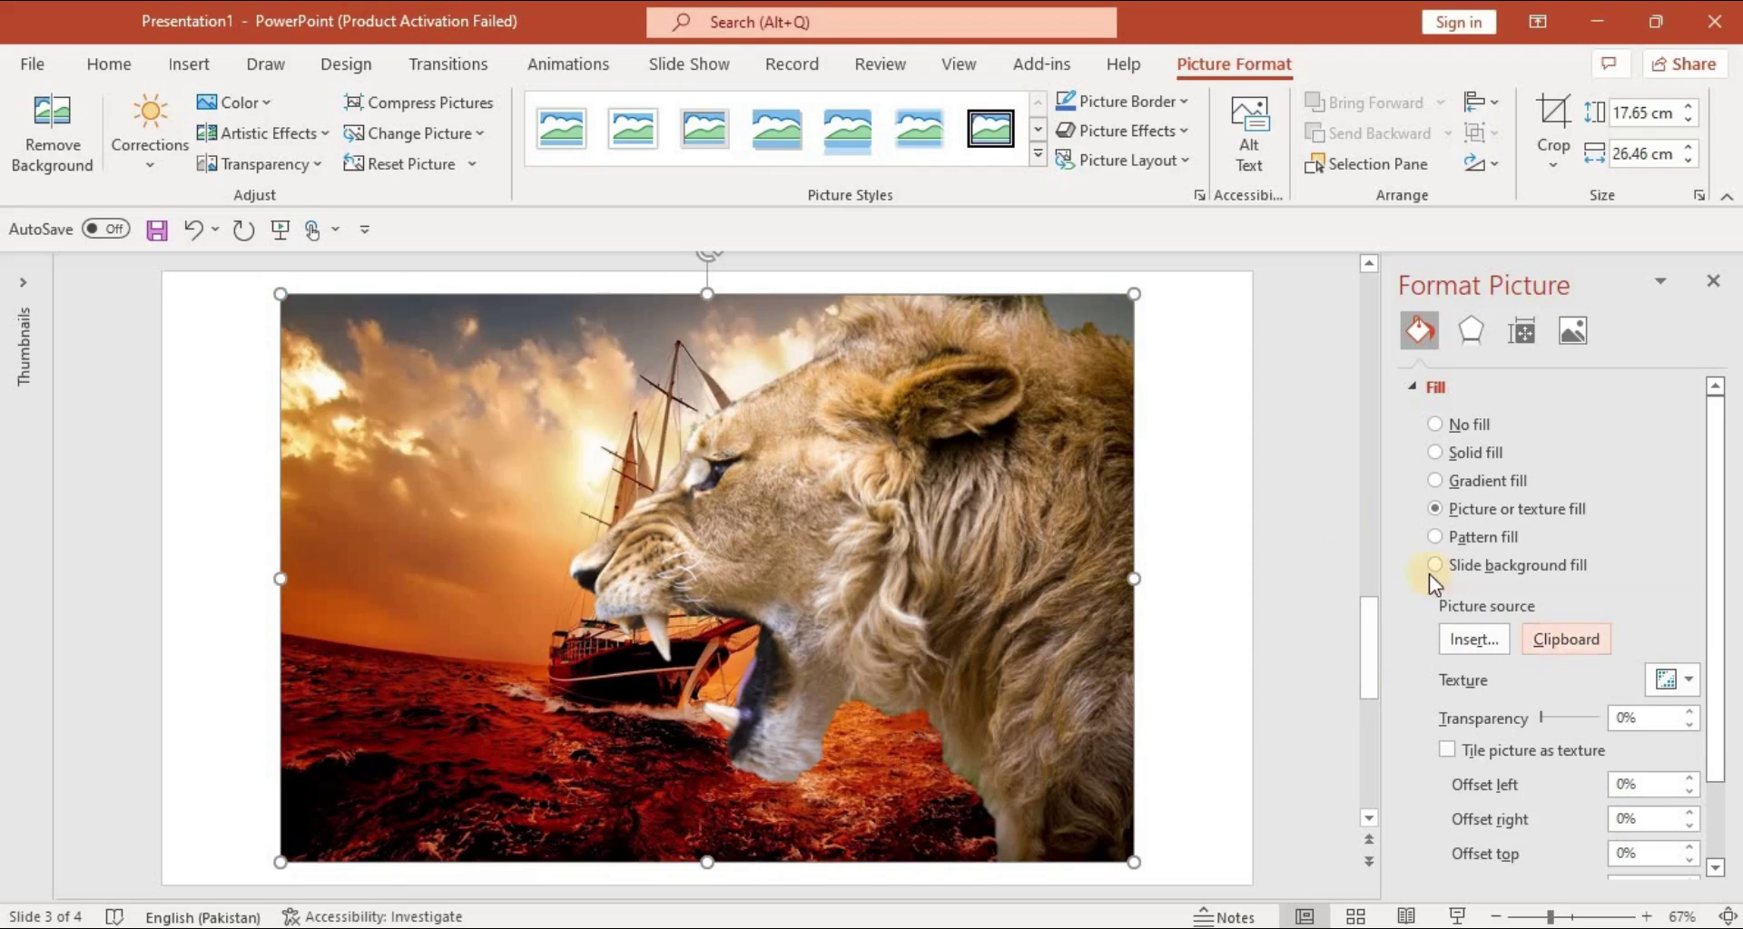
left_click(1208, 470)
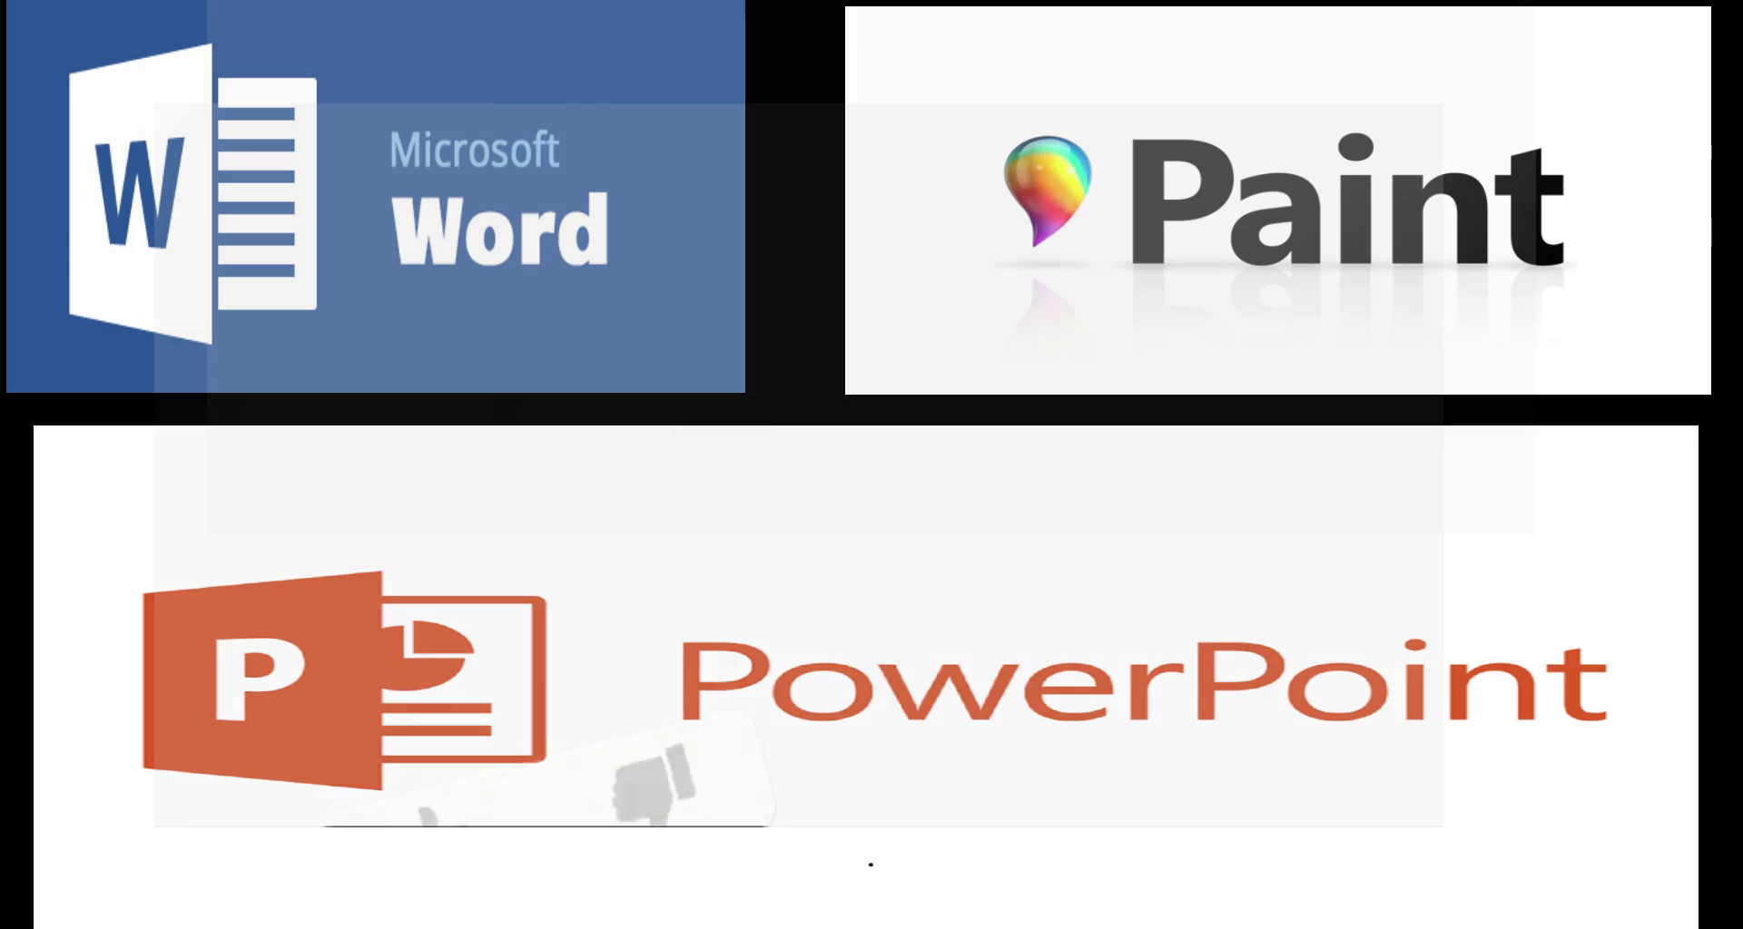